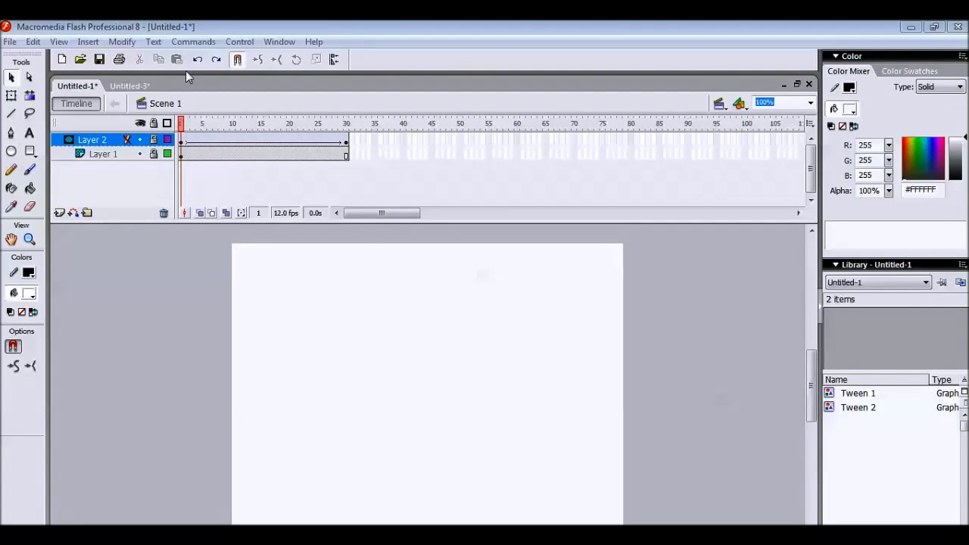
# Test the finished movie to preview the text mask animation, and close the preview
pyautogui.click(238, 42)
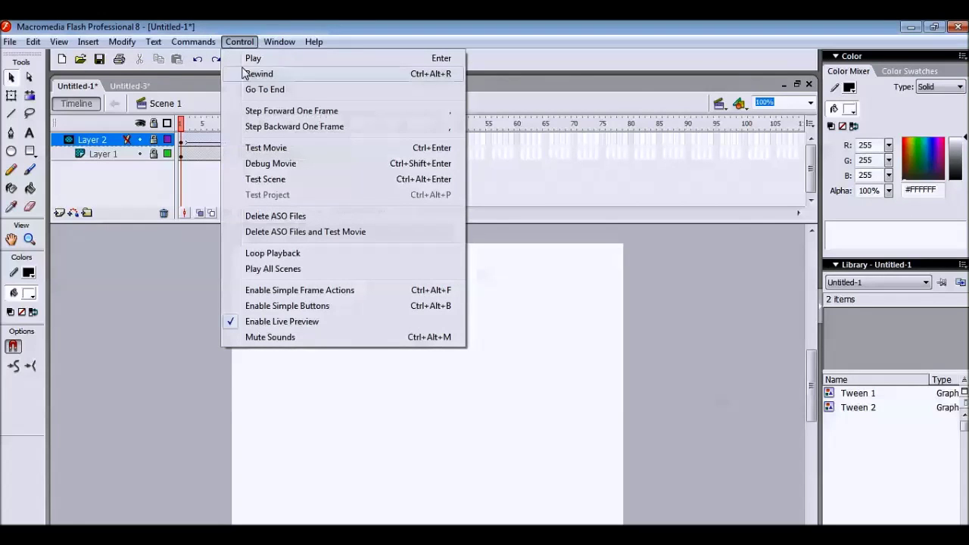
pyautogui.click(268, 149)
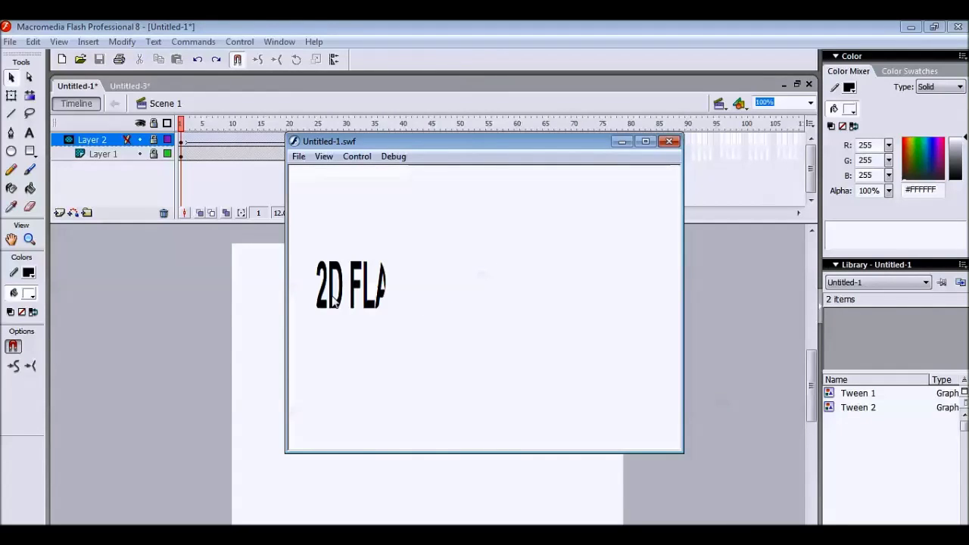
pyautogui.click(669, 141)
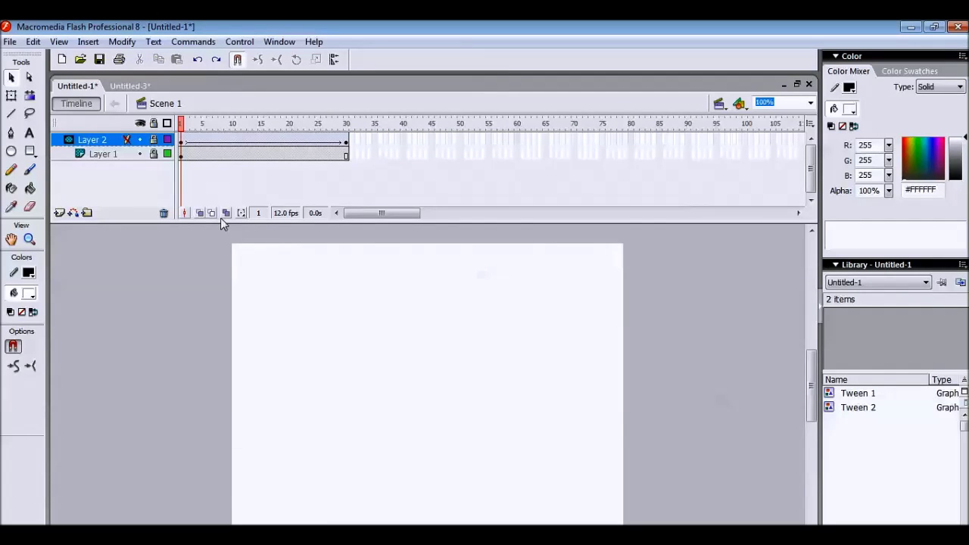
# Create a new blank document
pyautogui.click(10, 41)
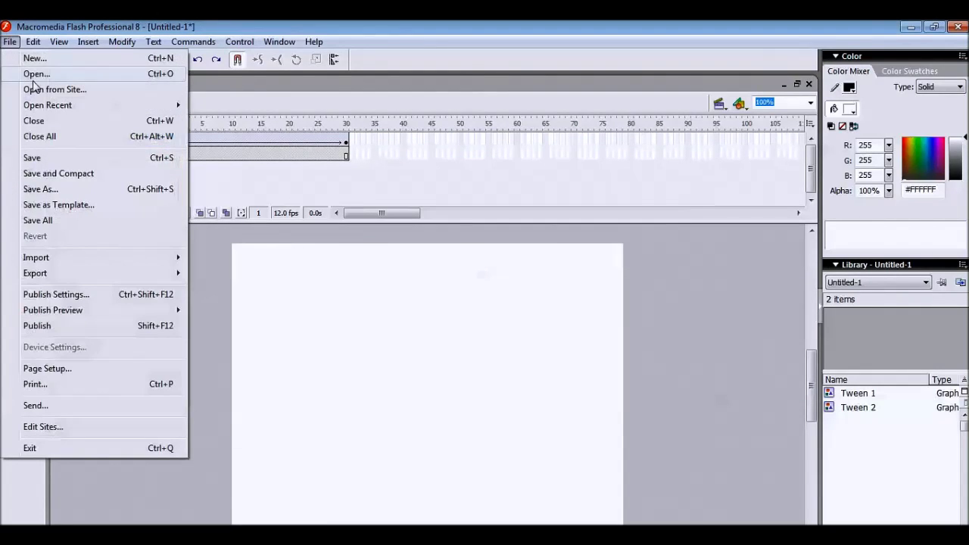
pyautogui.click(33, 58)
pyautogui.click(627, 429)
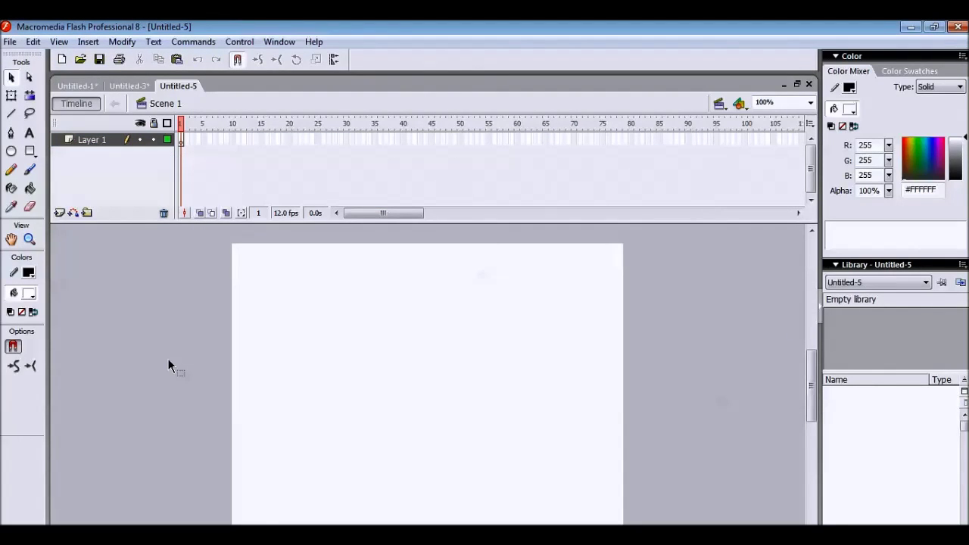
# Add a wide text box on the stage with the Text tool, containing FLASH ANIMATION
pyautogui.click(30, 133)
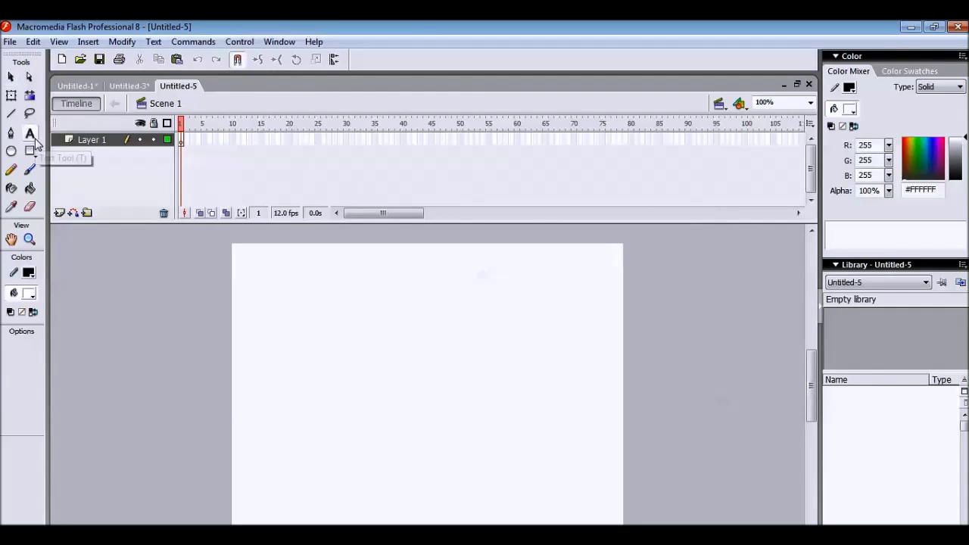
pyautogui.moveTo(272, 357); pyautogui.dragTo(539, 432)
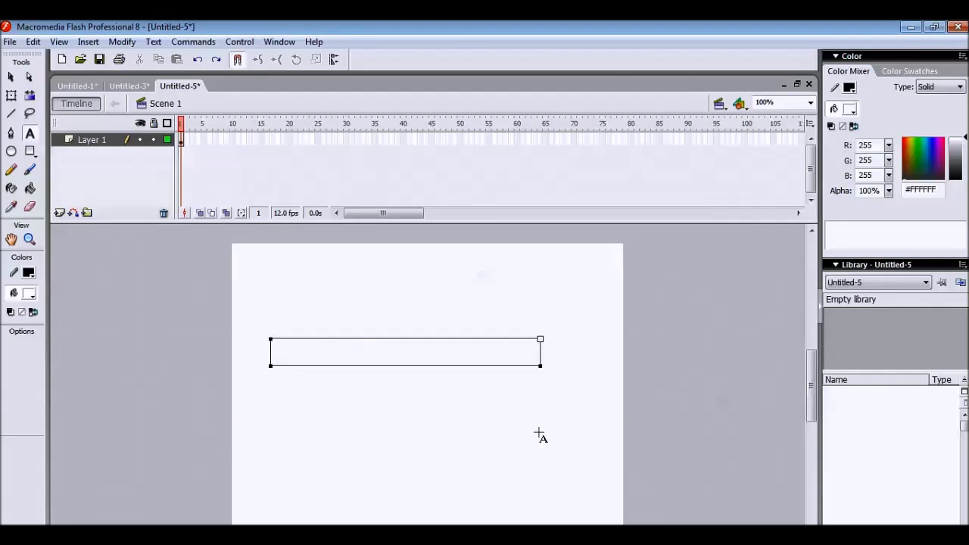
pyautogui.write('f')
pyautogui.press('BackSpace')
pyautogui.write('FLASH')
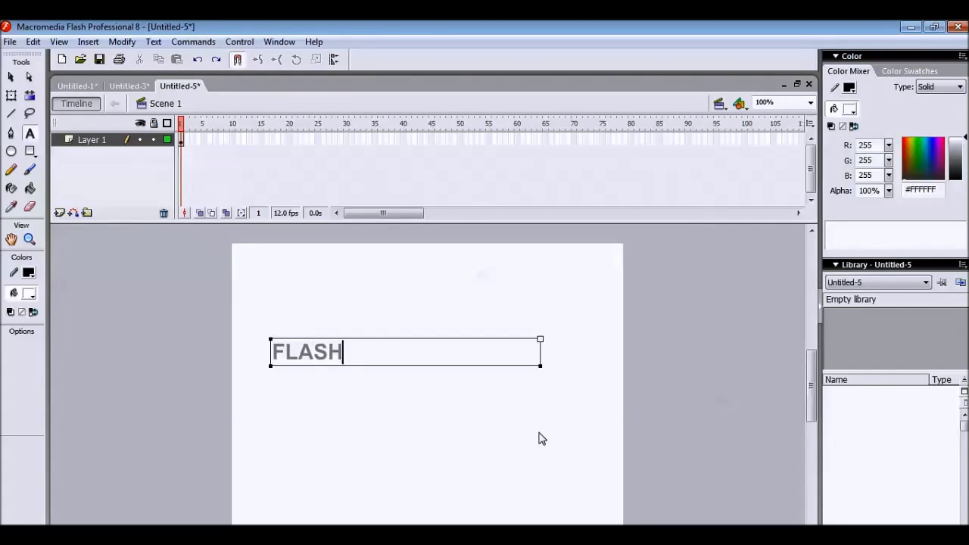
pyautogui.write(' a')
pyautogui.press('BackSpace')
pyautogui.write('ANIMATION')
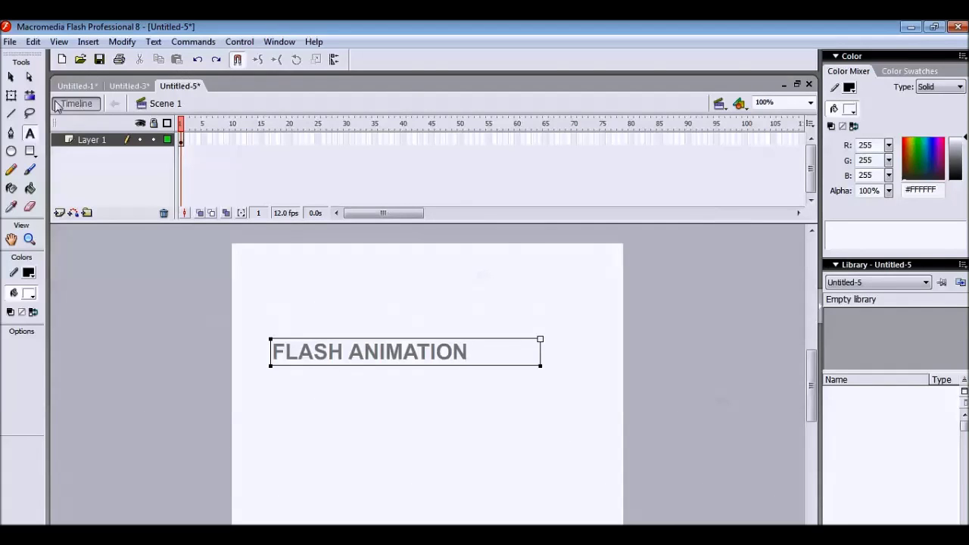
# Recolour the whole FLASH ANIMATION text black (#000000)
pyautogui.click(11, 97)
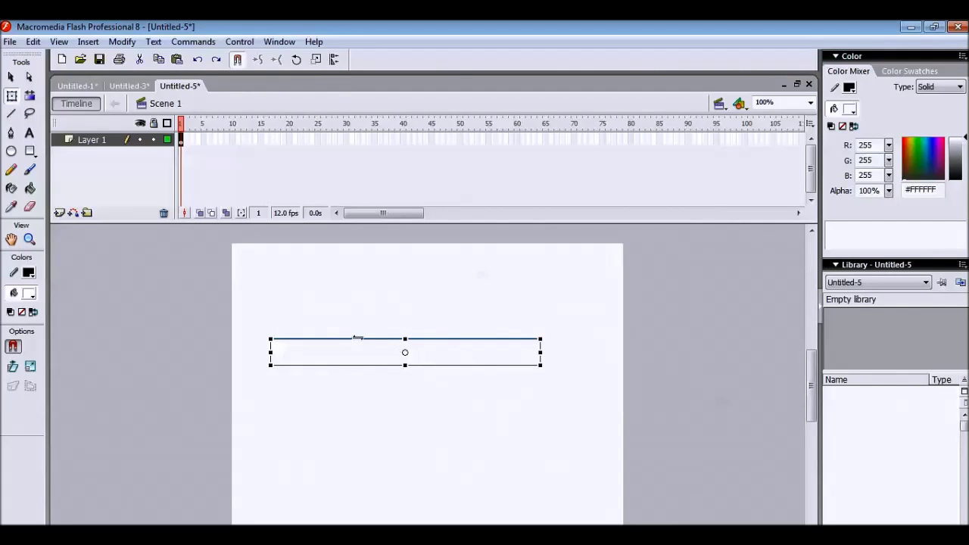
pyautogui.doubleClick(426, 360)
pyautogui.moveTo(484, 352); pyautogui.dragTo(245, 340)
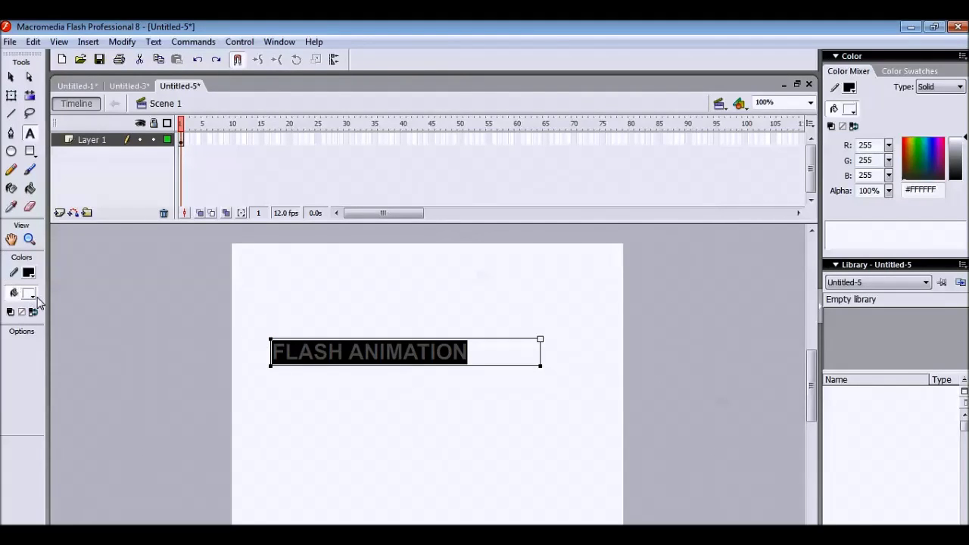
pyautogui.click(31, 294)
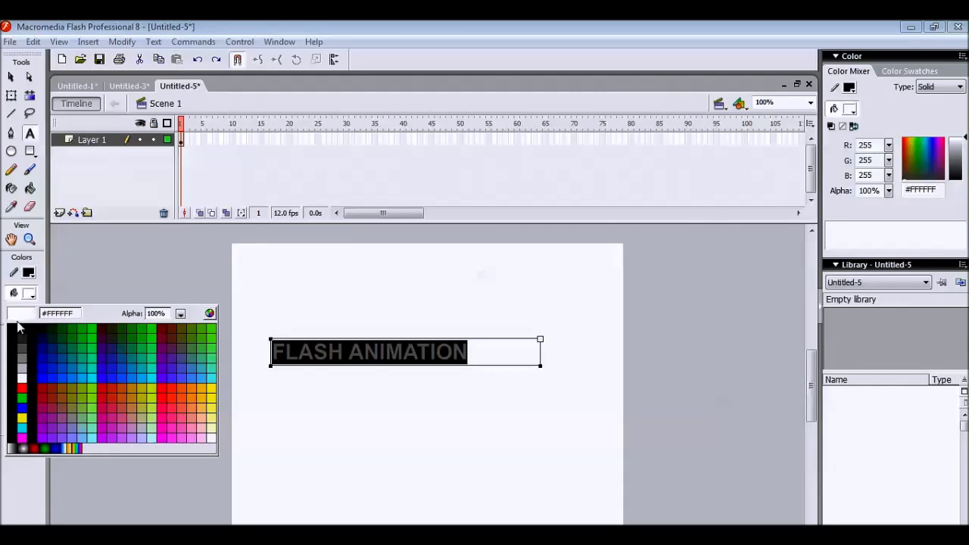
pyautogui.click(12, 326)
pyautogui.press('Escape')
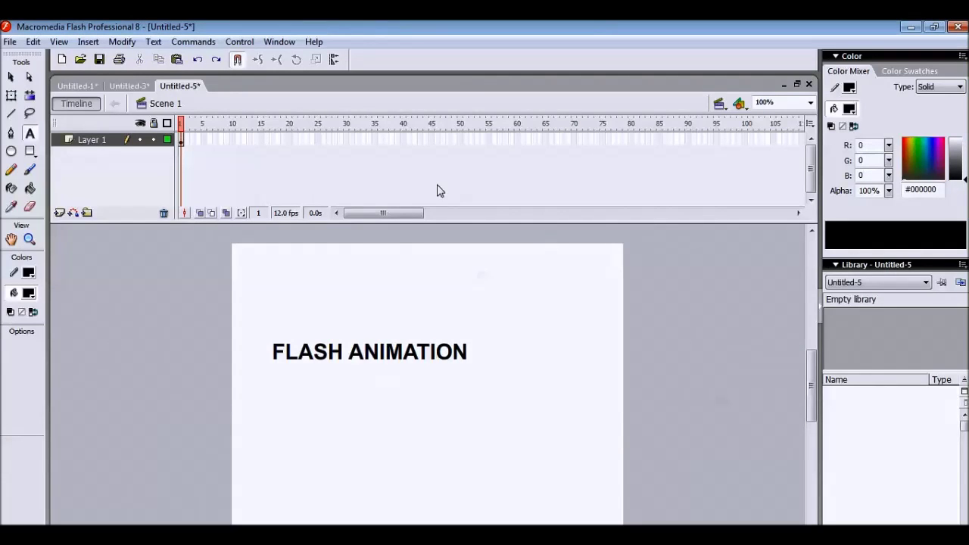
# Stretch the FLASH ANIMATION text taller and wider with Free Transform, and reposition it lower on the stage
pyautogui.click(11, 95)
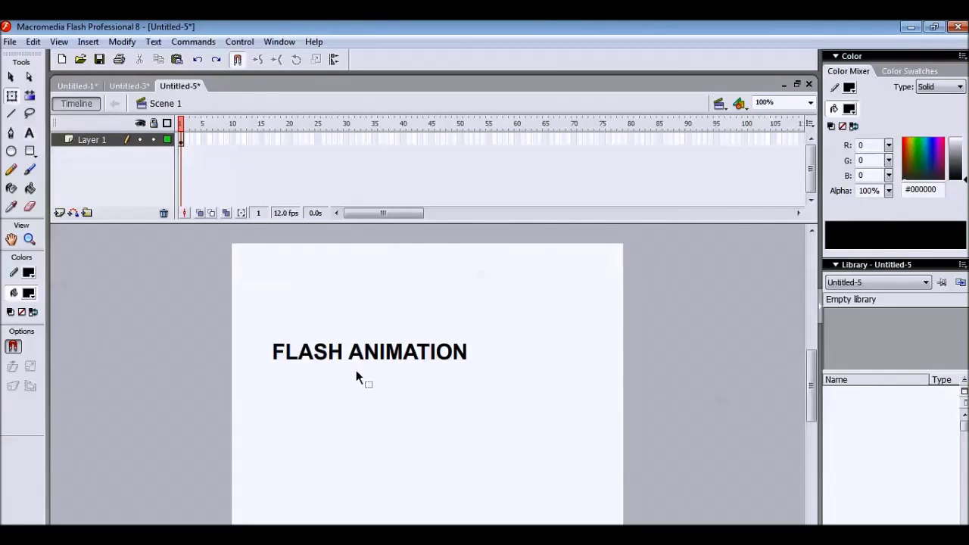
pyautogui.click(364, 356)
pyautogui.moveTo(405, 364); pyautogui.dragTo(405, 389)
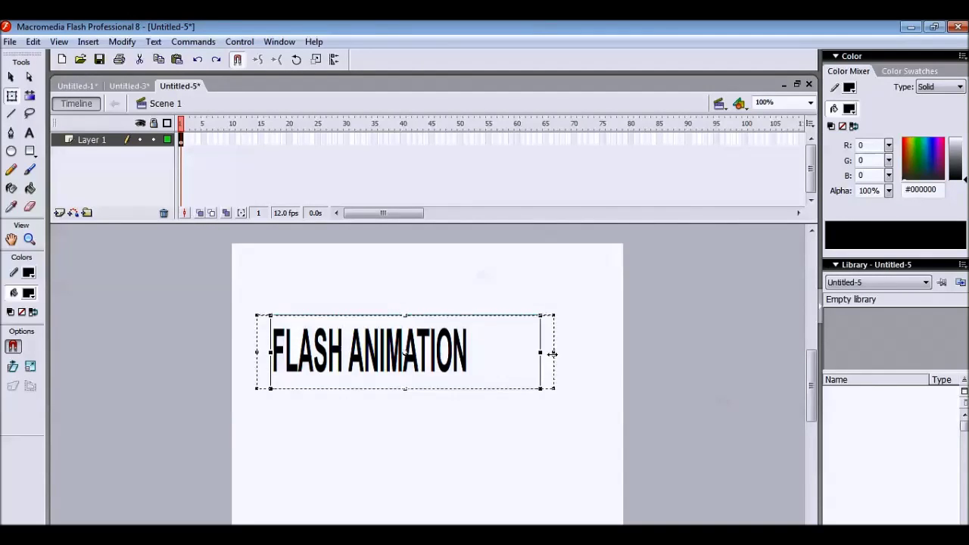
pyautogui.moveTo(538, 351); pyautogui.dragTo(565, 351)
pyautogui.moveTo(492, 356); pyautogui.dragTo(518, 396)
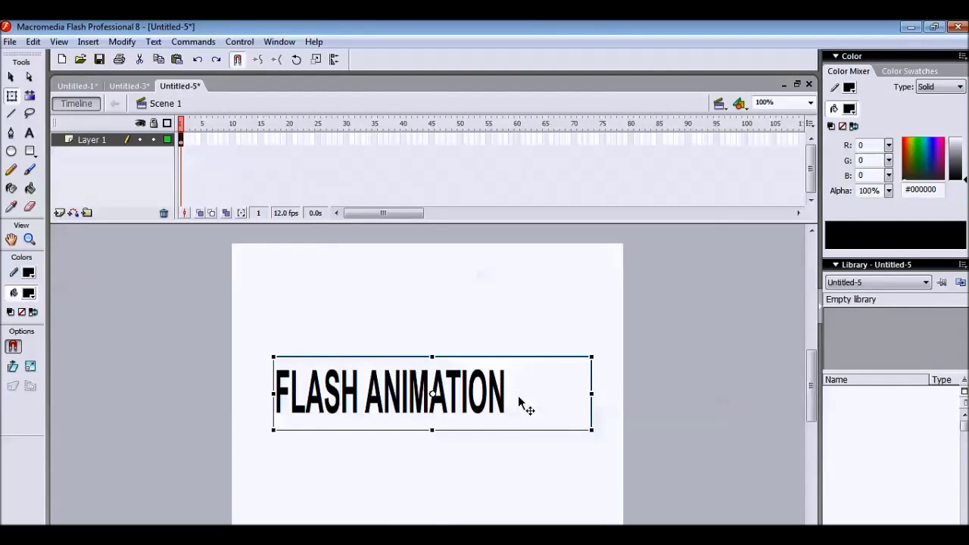
pyautogui.moveTo(443, 407); pyautogui.dragTo(455, 408)
pyautogui.click(672, 445)
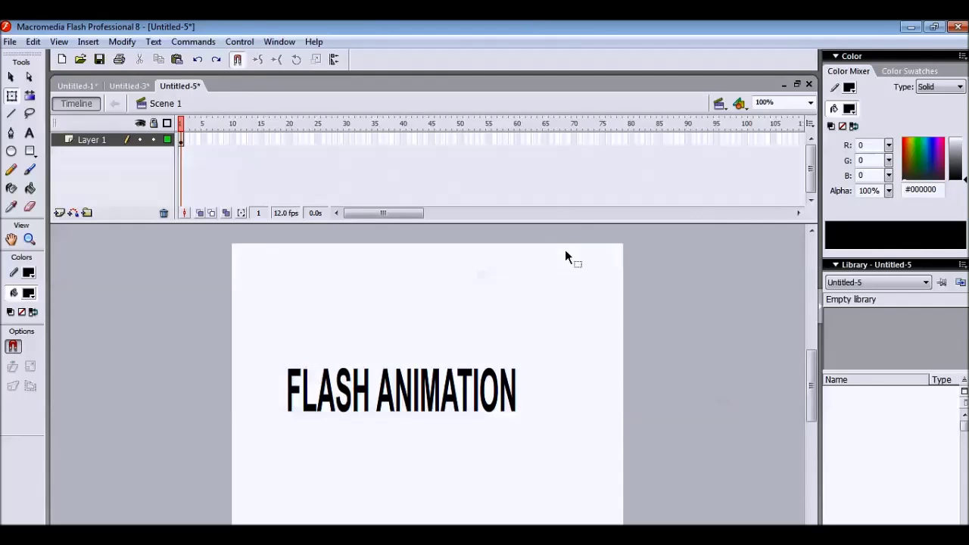
# Add a new layer above the text layer and lock Layer 1
pyautogui.click(59, 212)
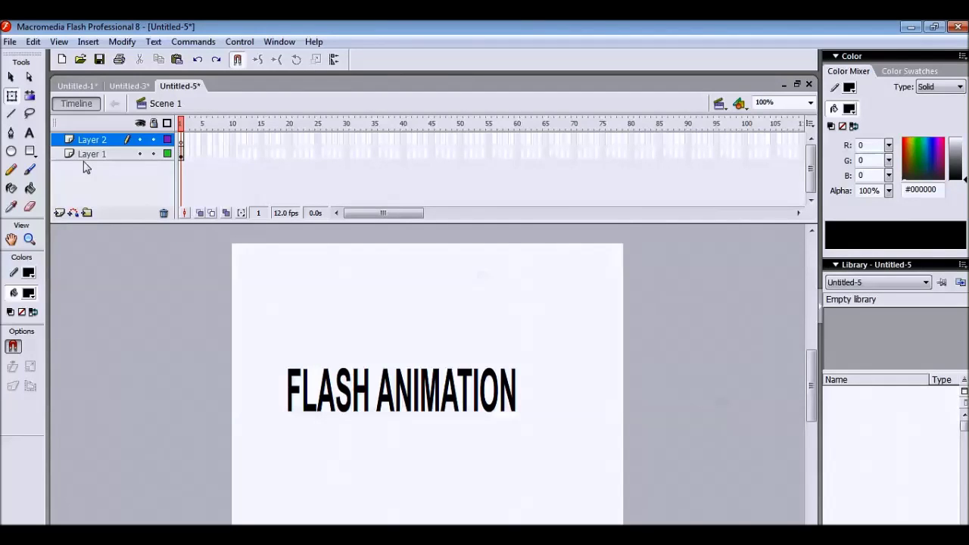
pyautogui.click(153, 154)
# Draw a small oval on Layer 2 outside the stage, left of the text, and fill it white (#FFFFFF)
pyautogui.click(11, 151)
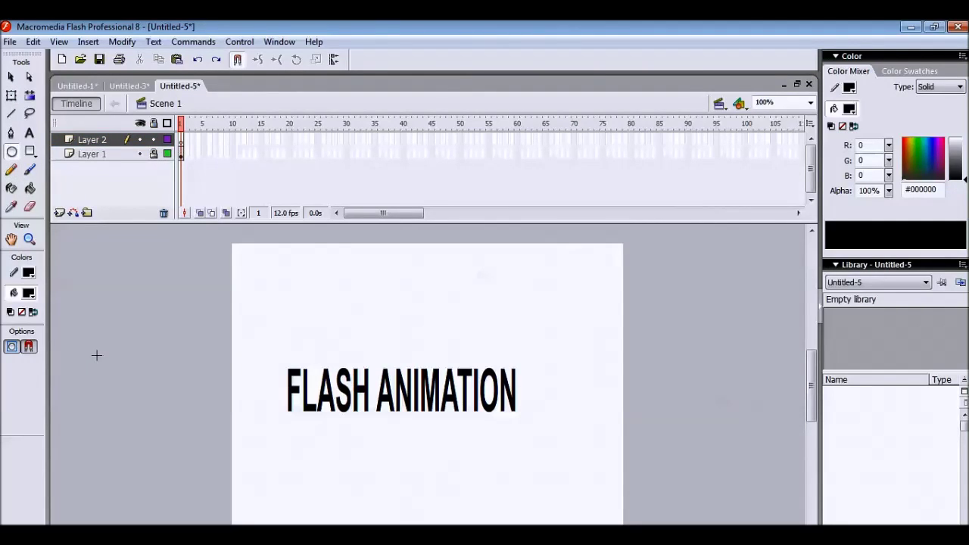
pyautogui.moveTo(100, 374); pyautogui.dragTo(164, 417)
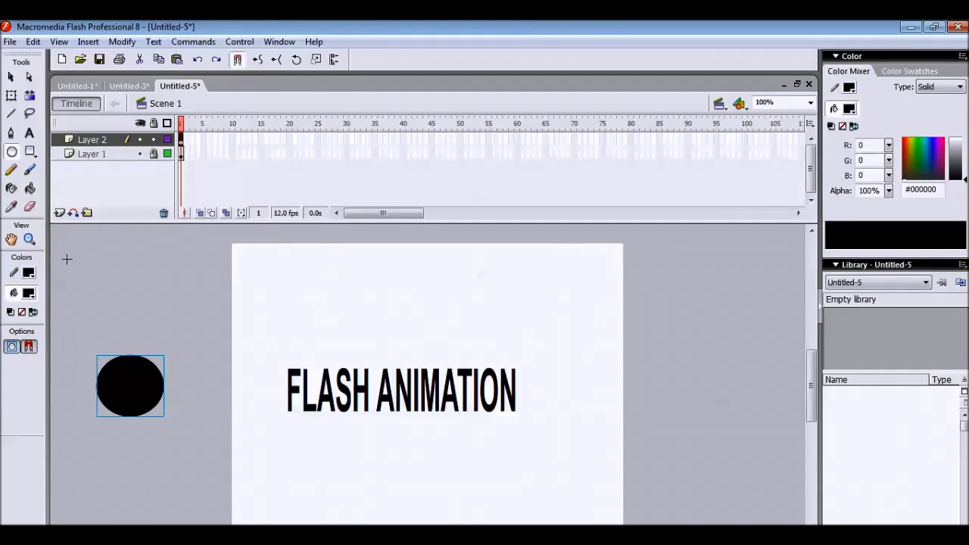
pyautogui.click(30, 295)
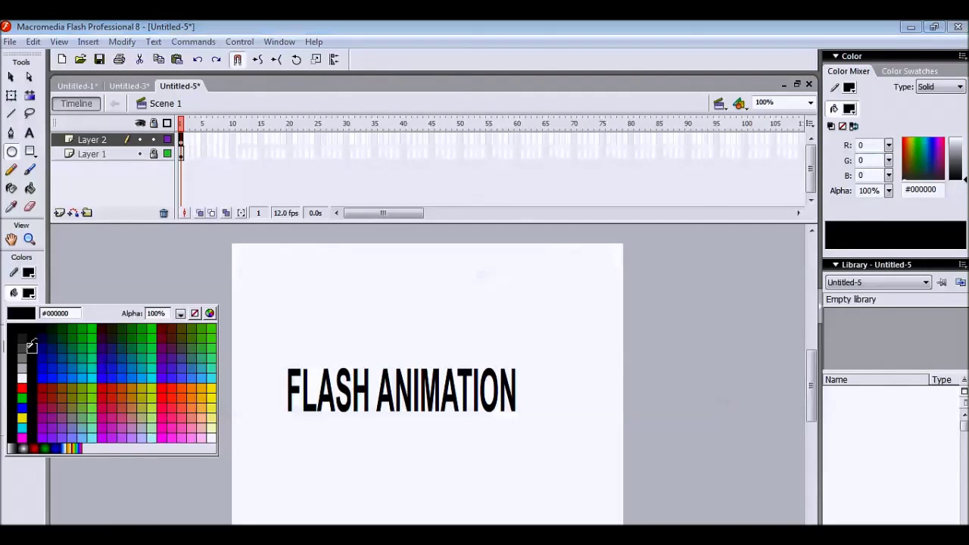
pyautogui.click(23, 374)
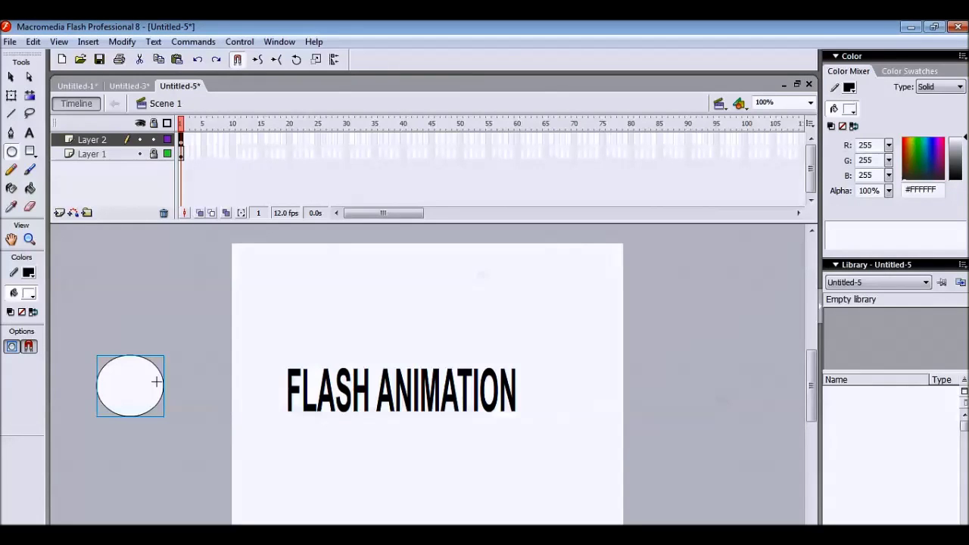
# Move the oval up, try pulling its lower edge downward, and undo that reshaping
pyautogui.click(11, 76)
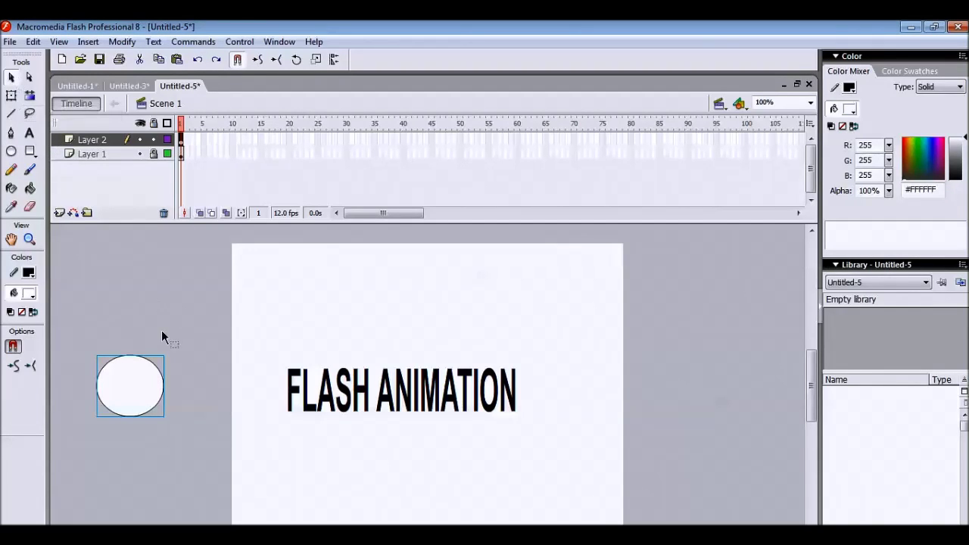
pyautogui.moveTo(137, 387); pyautogui.dragTo(146, 289)
pyautogui.click(159, 353)
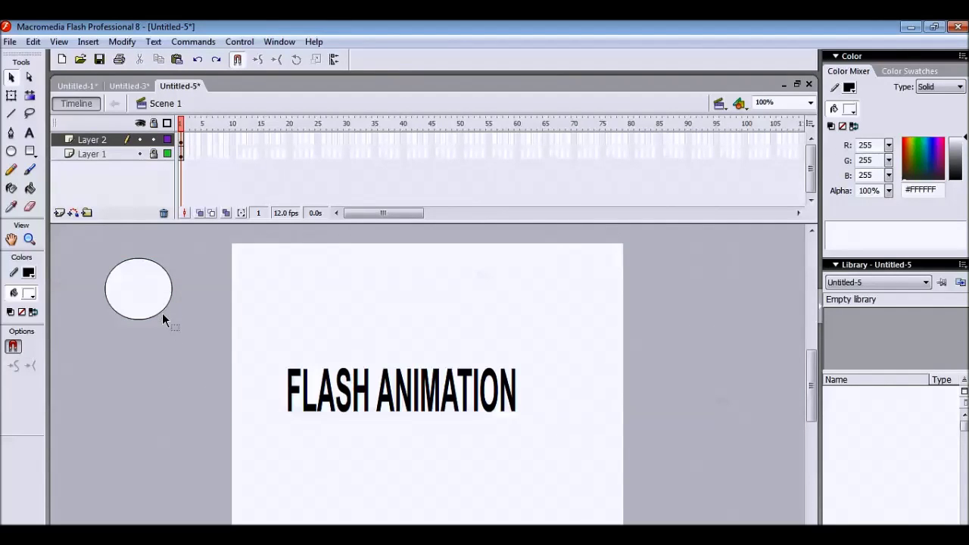
pyautogui.moveTo(162, 311); pyautogui.dragTo(162, 351)
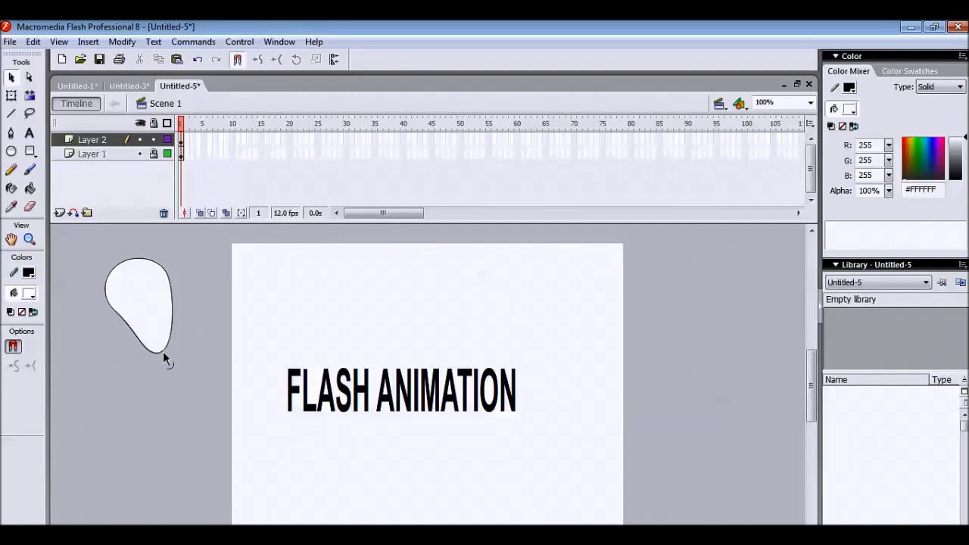
pyautogui.hotkey('ctrl', 'z')
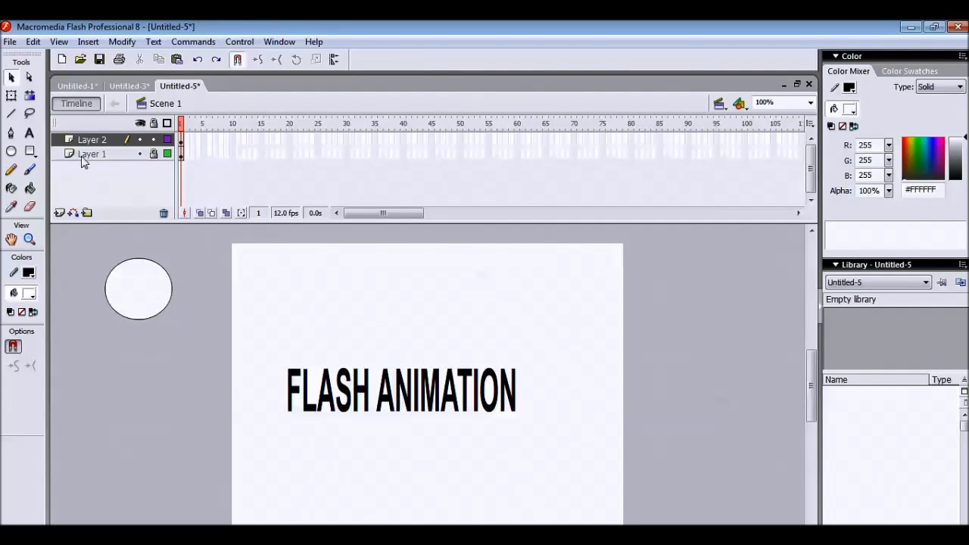
# Reposition the white oval outside the stage, roughly level with the FLASH ANIMATION text
pyautogui.click(28, 76)
pyautogui.moveTo(131, 286); pyautogui.dragTo(136, 358)
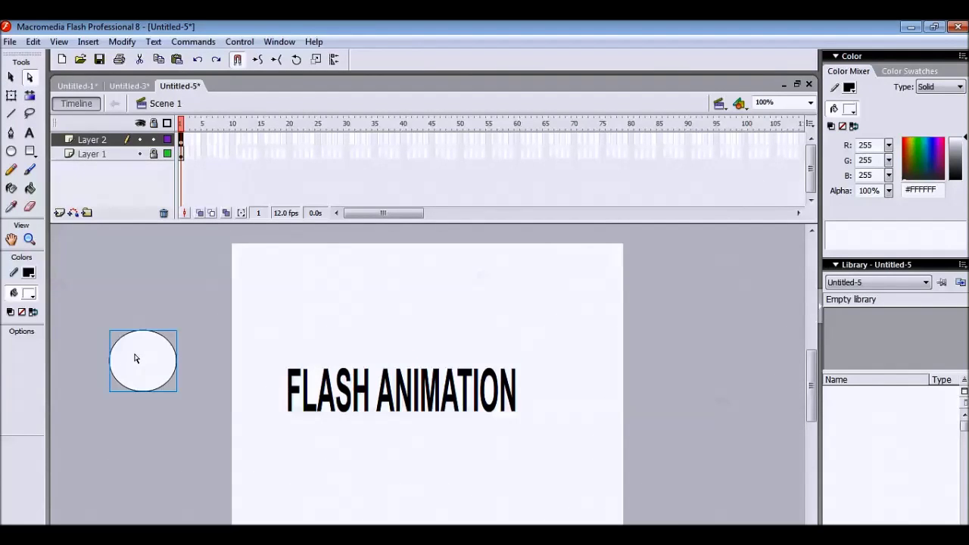
pyautogui.rightClick(136, 358)
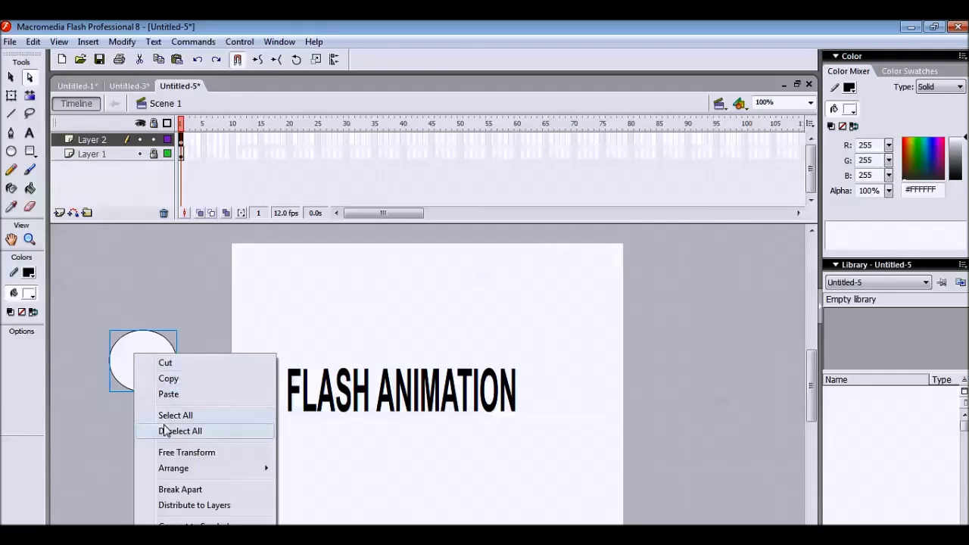
pyautogui.click(124, 252)
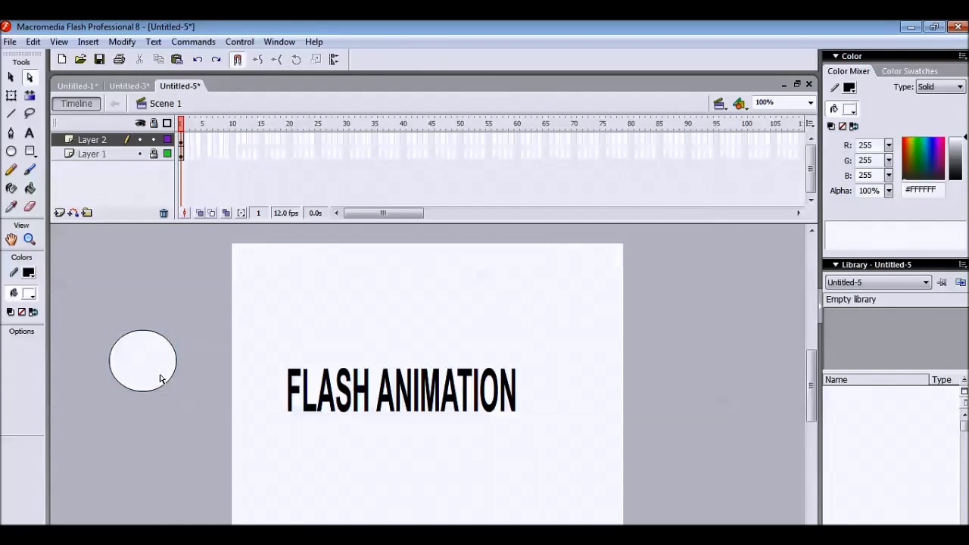
pyautogui.click(11, 75)
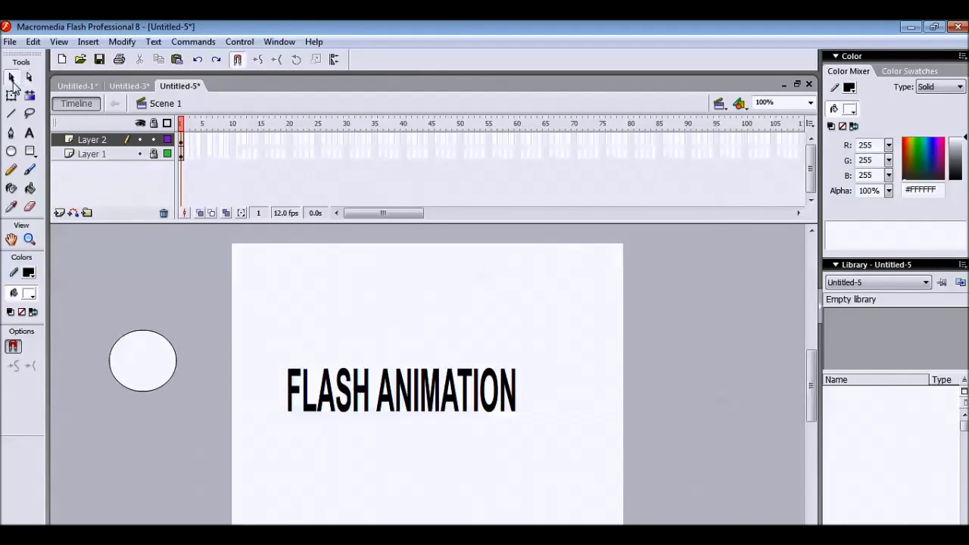
pyautogui.moveTo(137, 364); pyautogui.dragTo(129, 417)
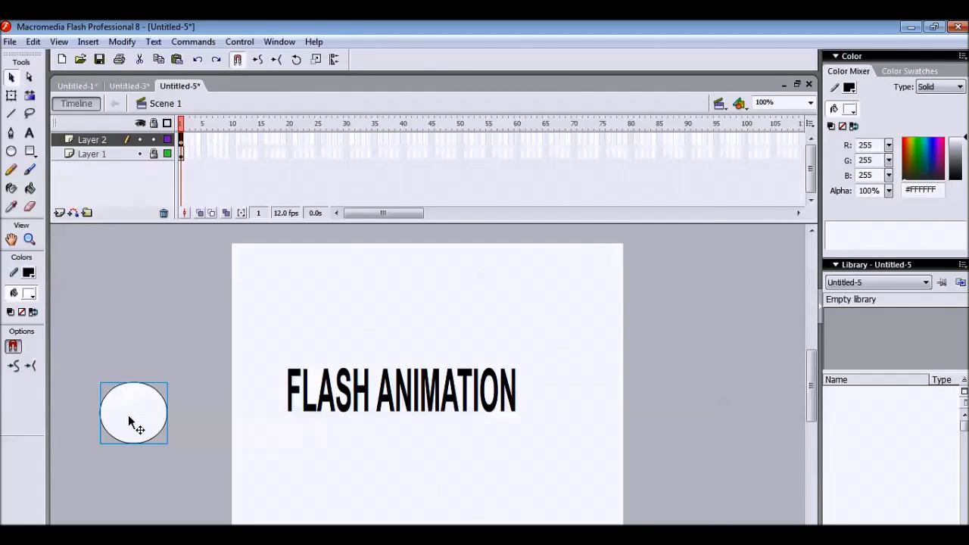
pyautogui.rightClick(129, 422)
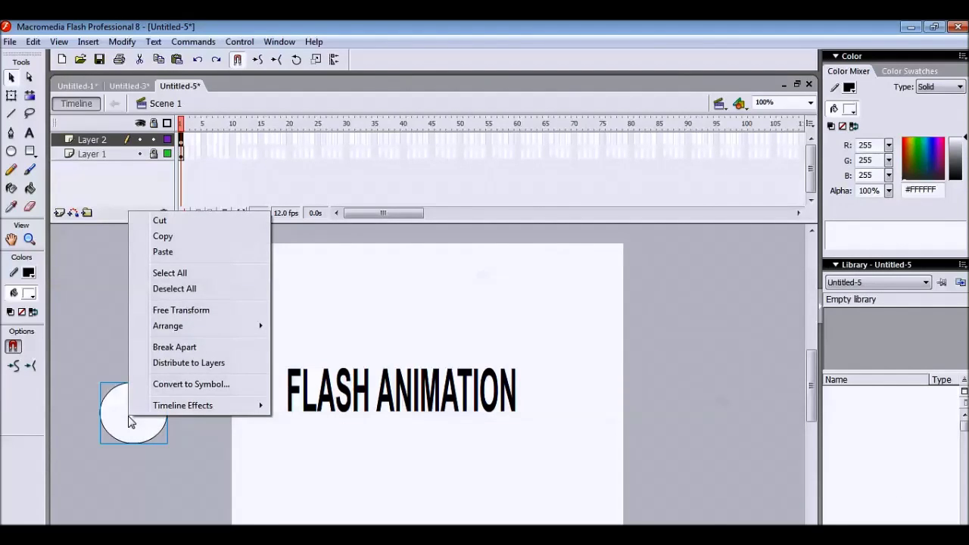
pyautogui.click(107, 332)
pyautogui.moveTo(126, 424); pyautogui.dragTo(136, 397)
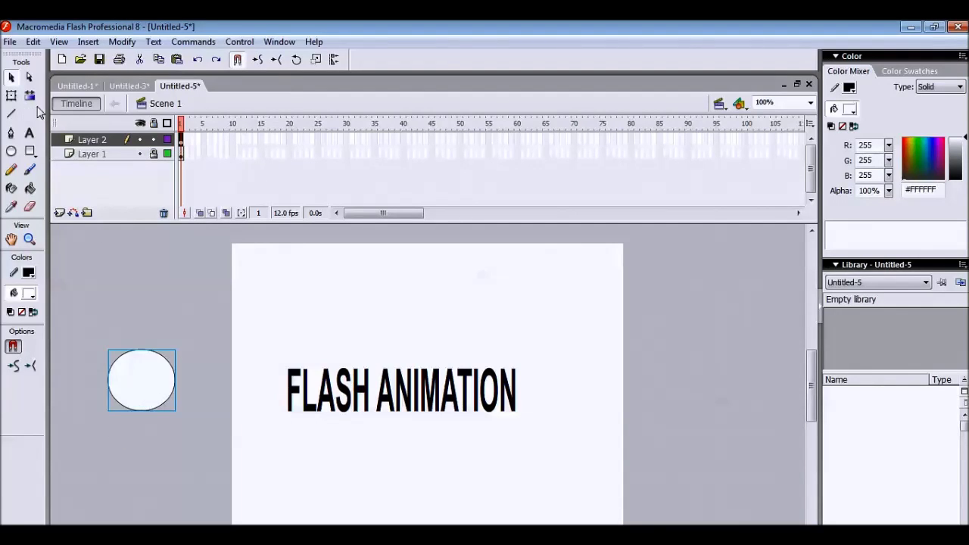
pyautogui.click(11, 95)
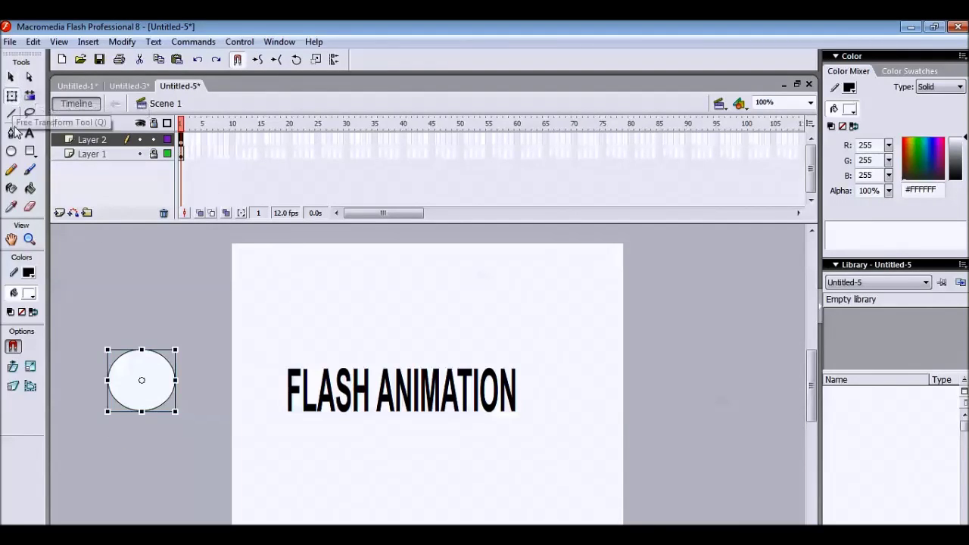
pyautogui.click(129, 322)
pyautogui.click(137, 383)
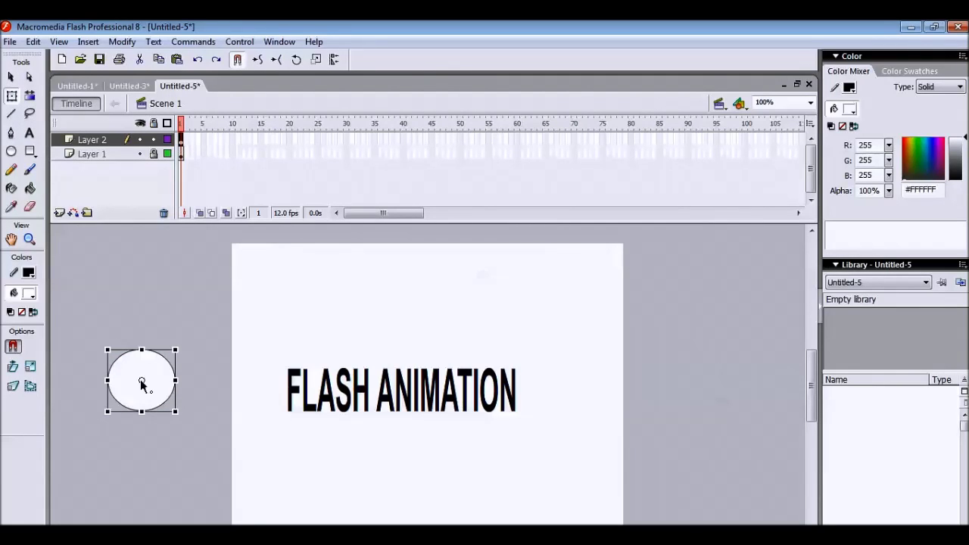
pyautogui.click(11, 76)
# Reposition the white oval in frame 1 just outside the stage, closer to its left edge and level with the FLASH ANIMATION text
pyautogui.moveTo(130, 374); pyautogui.dragTo(128, 289)
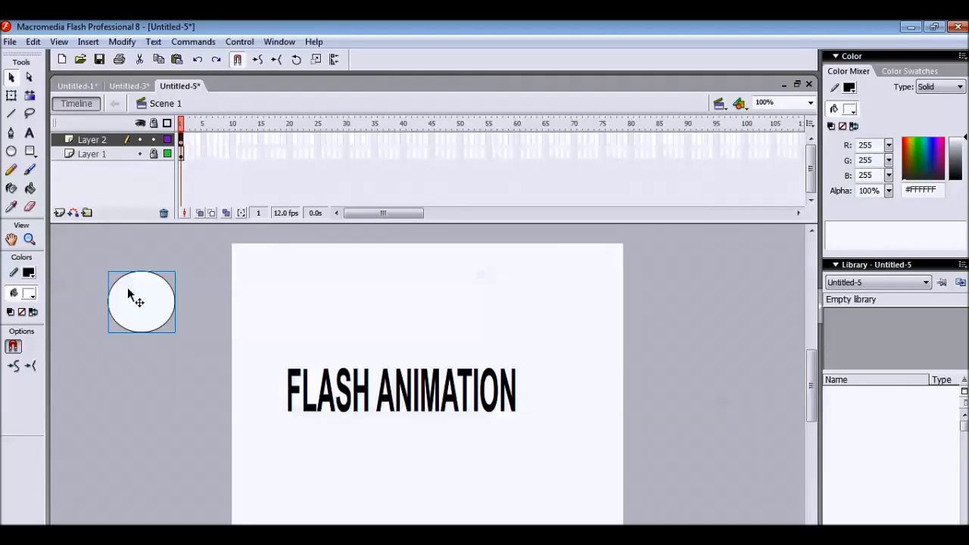
pyautogui.click(182, 142)
pyautogui.moveTo(156, 310); pyautogui.dragTo(182, 406)
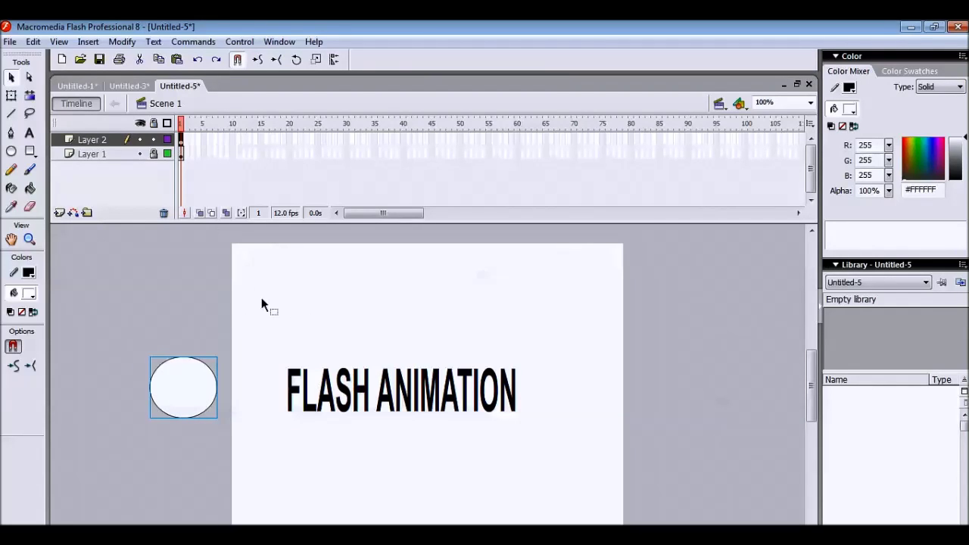
pyautogui.moveTo(202, 401); pyautogui.dragTo(204, 395)
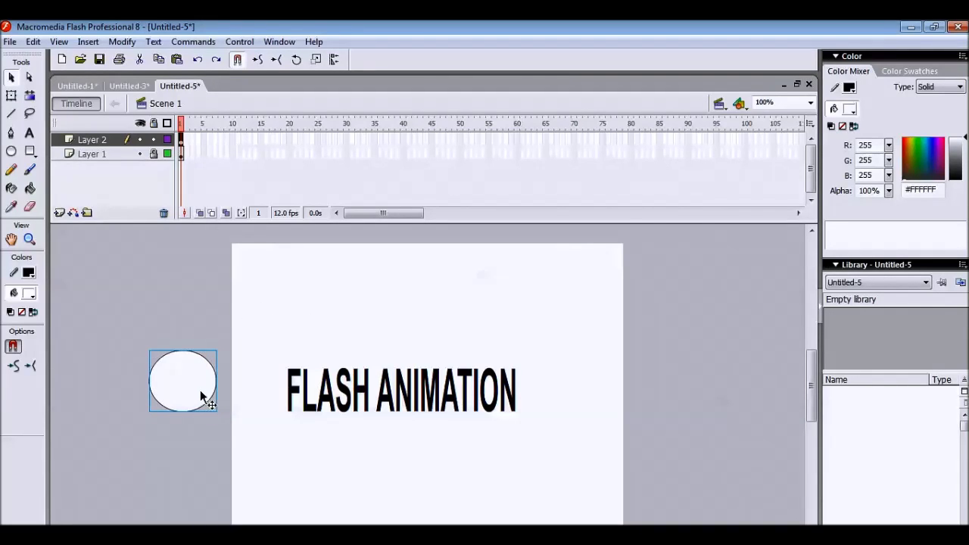
# Insert a keyframe at frame 25 on Layer 2 and extend Layer 1 with a frame at 25
pyautogui.click(317, 142)
pyautogui.rightClick(317, 141)
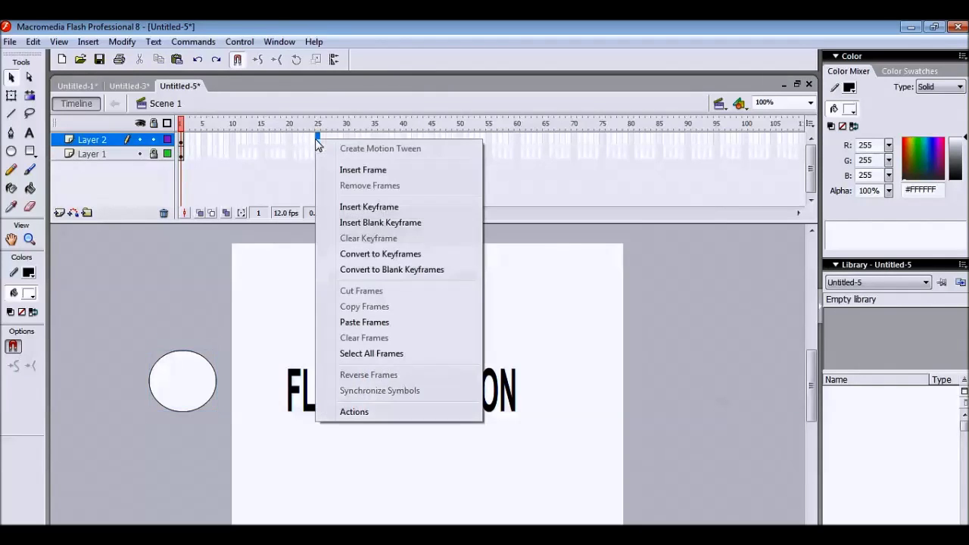
pyautogui.click(393, 208)
pyautogui.click(204, 405)
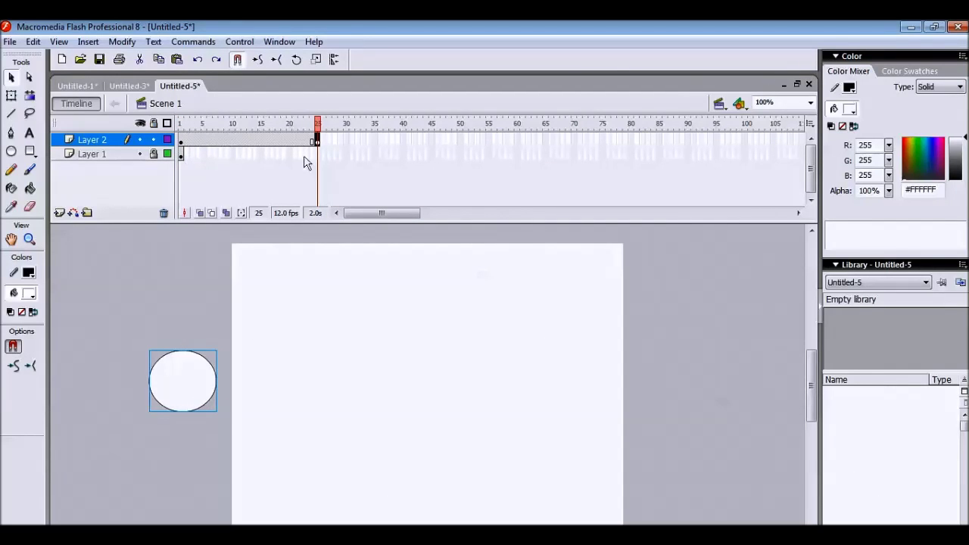
pyautogui.rightClick(317, 154)
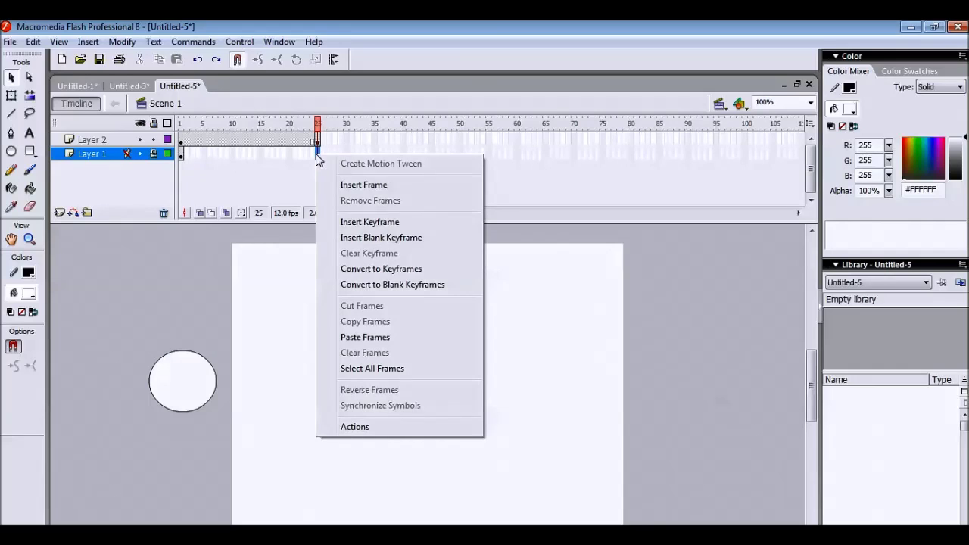
pyautogui.click(349, 185)
# At frame 25 of Layer 2, move the oval horizontally across the text to the empty stage area on its right
pyautogui.moveTo(195, 380); pyautogui.dragTo(196, 385)
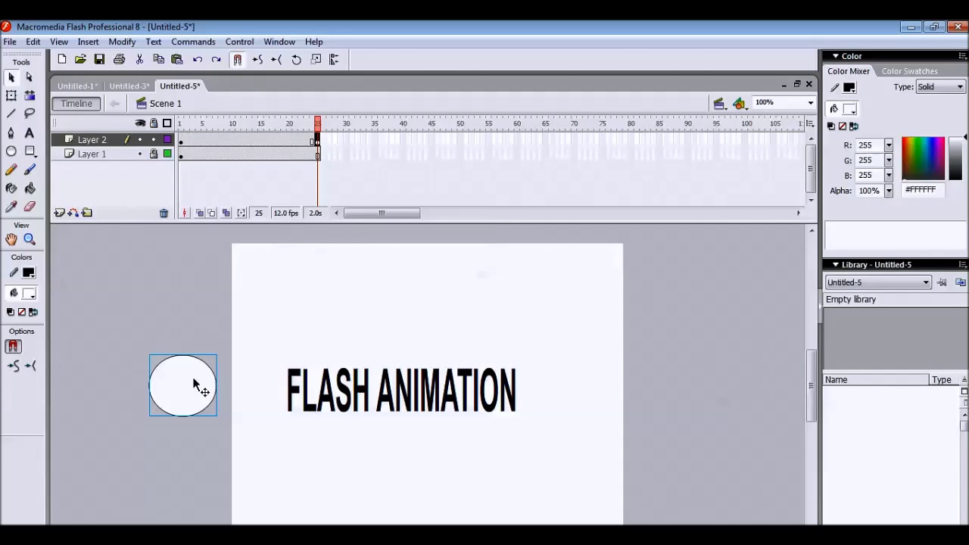
pyautogui.click(182, 143)
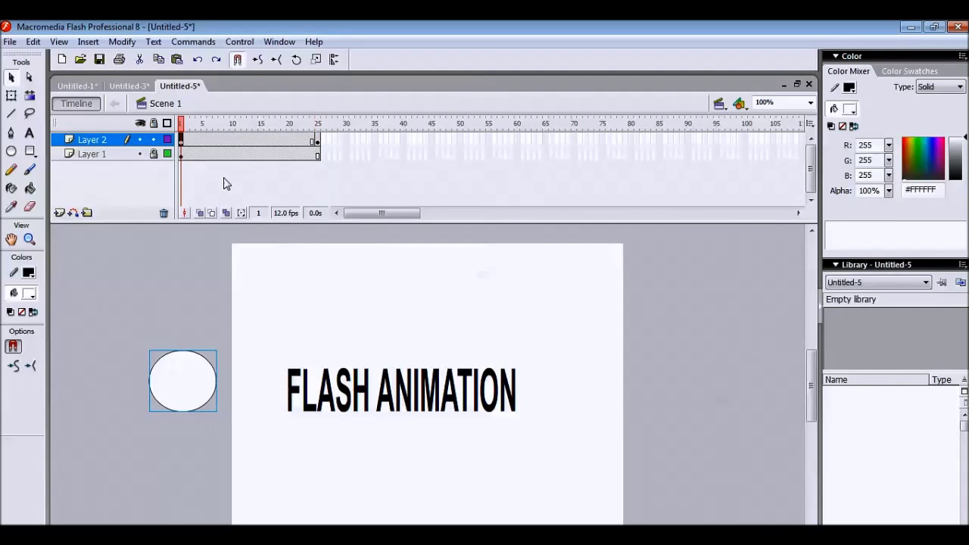
pyautogui.keyDown('shift'); pyautogui.click(316, 141); pyautogui.keyUp('shift')
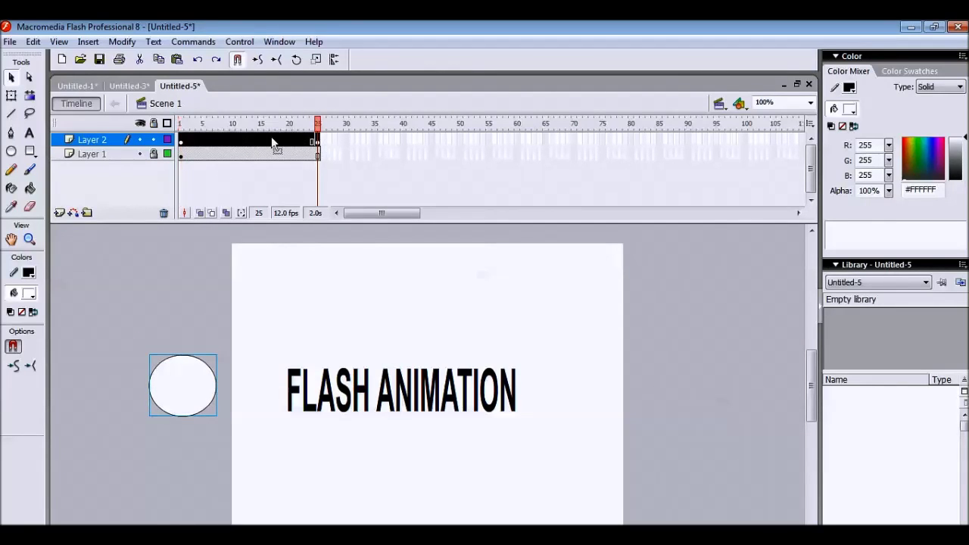
pyautogui.click(182, 142)
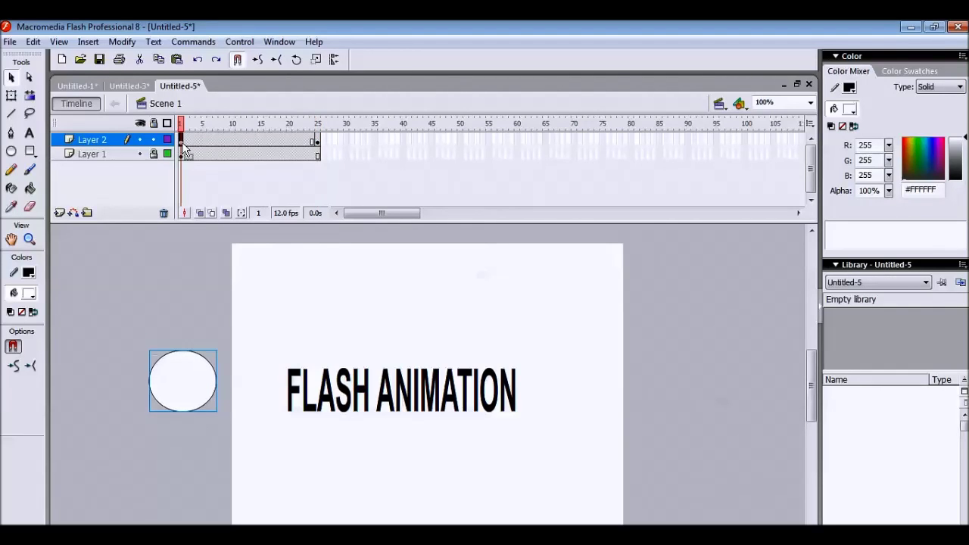
pyautogui.click(317, 140)
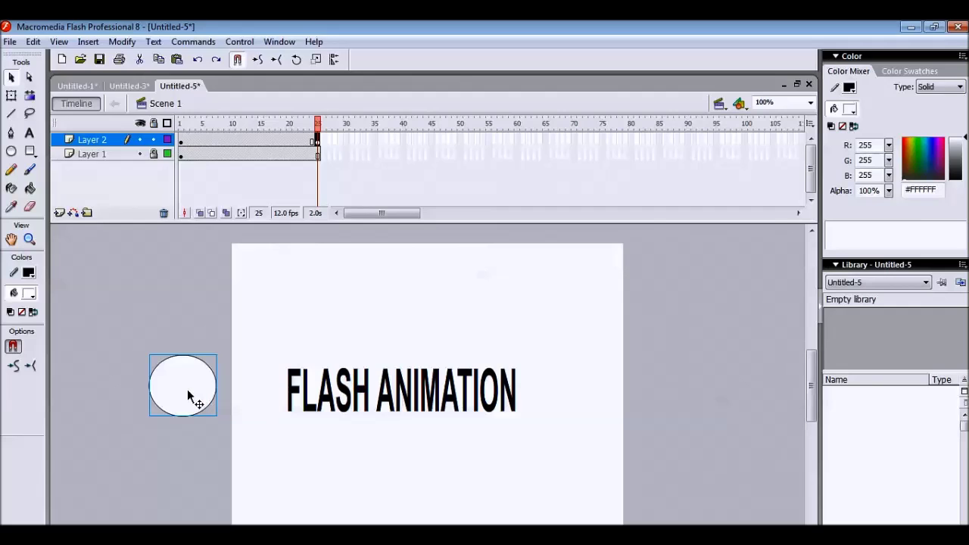
pyautogui.moveTo(188, 392); pyautogui.dragTo(576, 390)
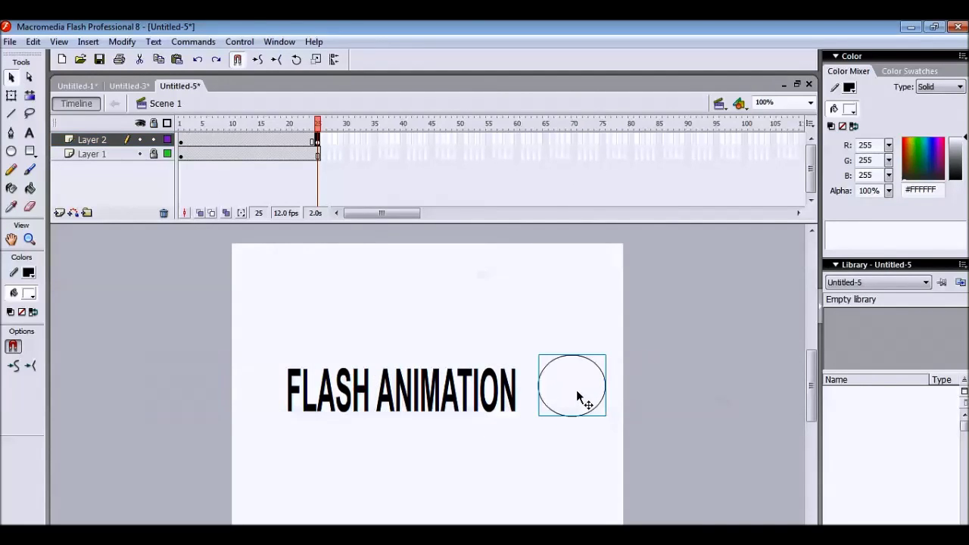
# Scrub and play the timeline to check how the oval changes position before tweening
pyautogui.moveTo(318, 123); pyautogui.dragTo(300, 143)
pyautogui.press('Return')
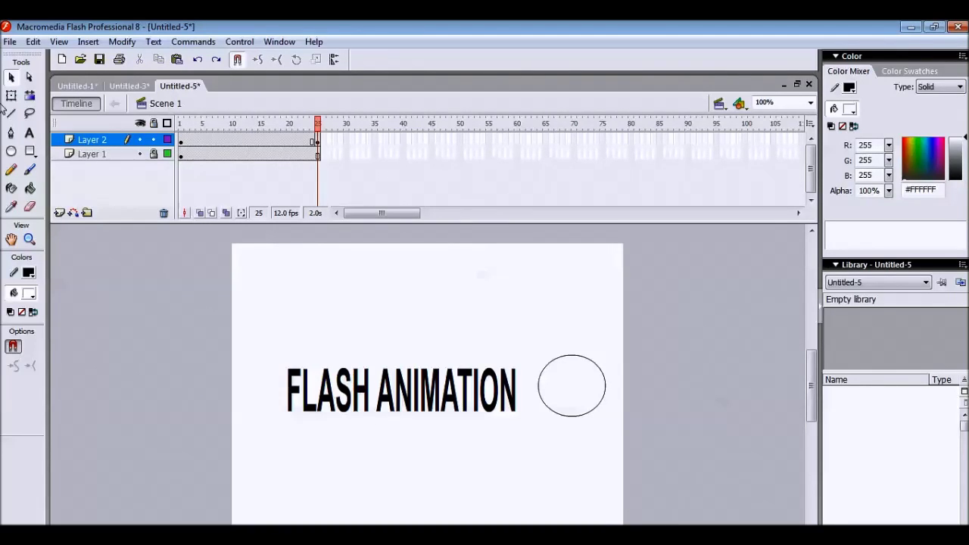
pyautogui.click(149, 154)
# Create a motion tween on Layer 2 across frames 1 to 25 and scrub back to frame 1 to check it
pyautogui.click(181, 143)
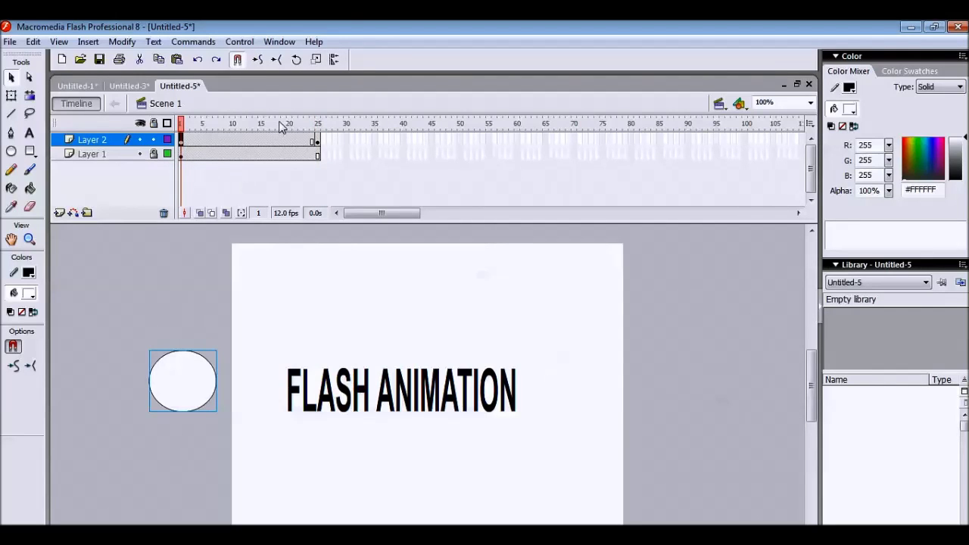
pyautogui.keyDown('shift'); pyautogui.click(317, 137); pyautogui.keyUp('shift')
pyautogui.rightClick(230, 142)
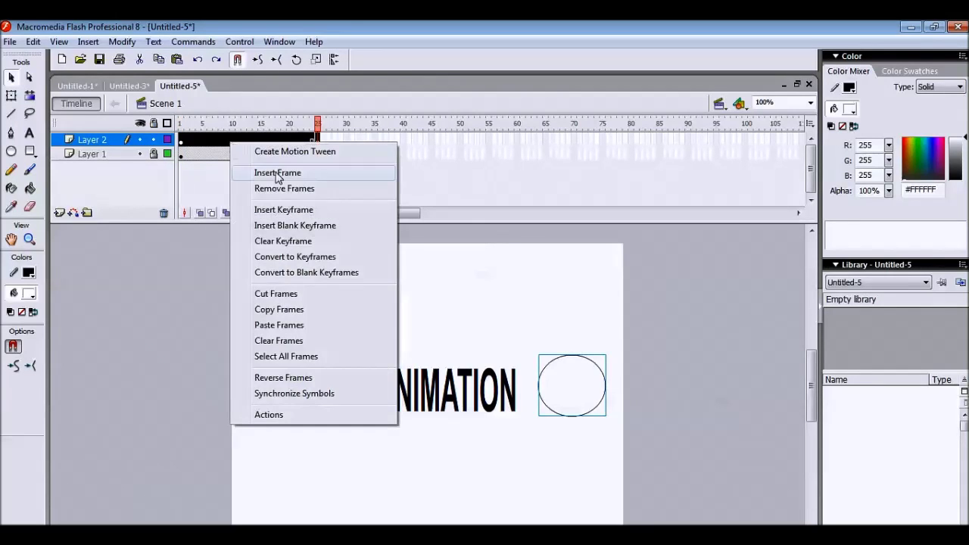
pyautogui.click(295, 151)
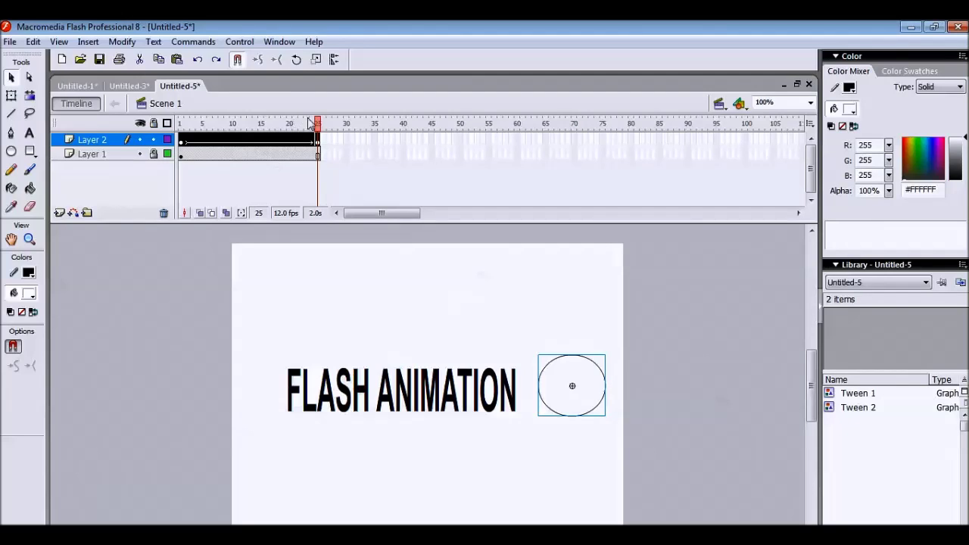
pyautogui.moveTo(319, 125); pyautogui.dragTo(180, 121)
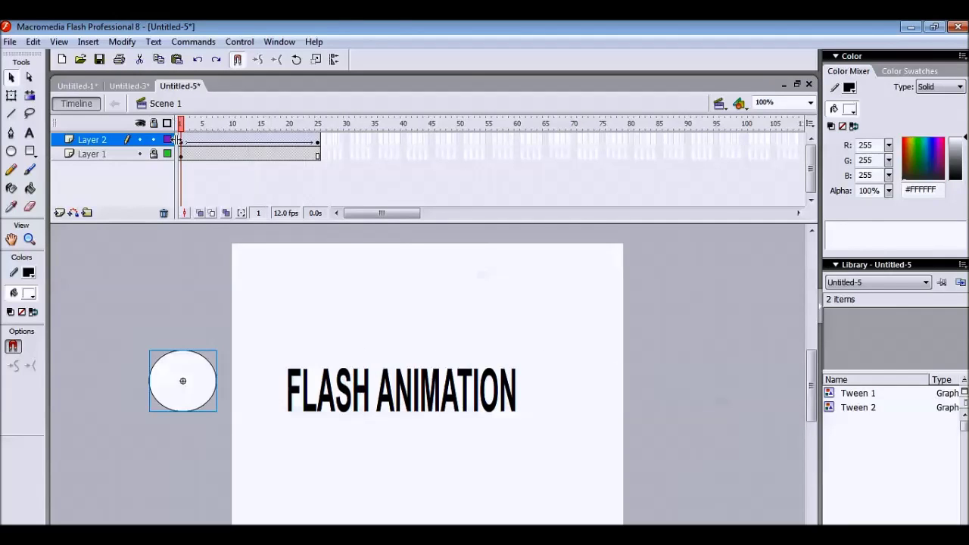
# Turn Layer 2 into a mask for Layer 1 and scrub to frame 25 to check the reveal
pyautogui.rightClick(104, 143)
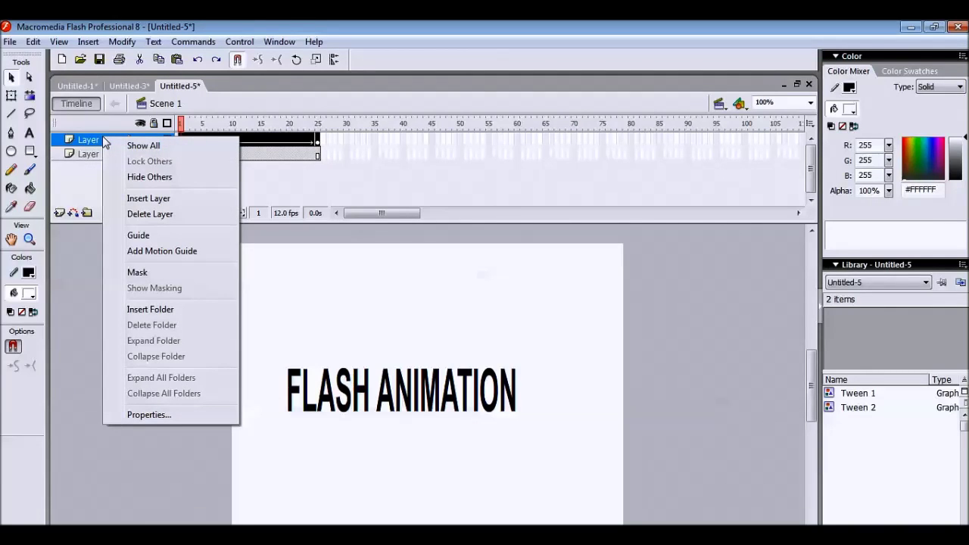
pyautogui.click(138, 272)
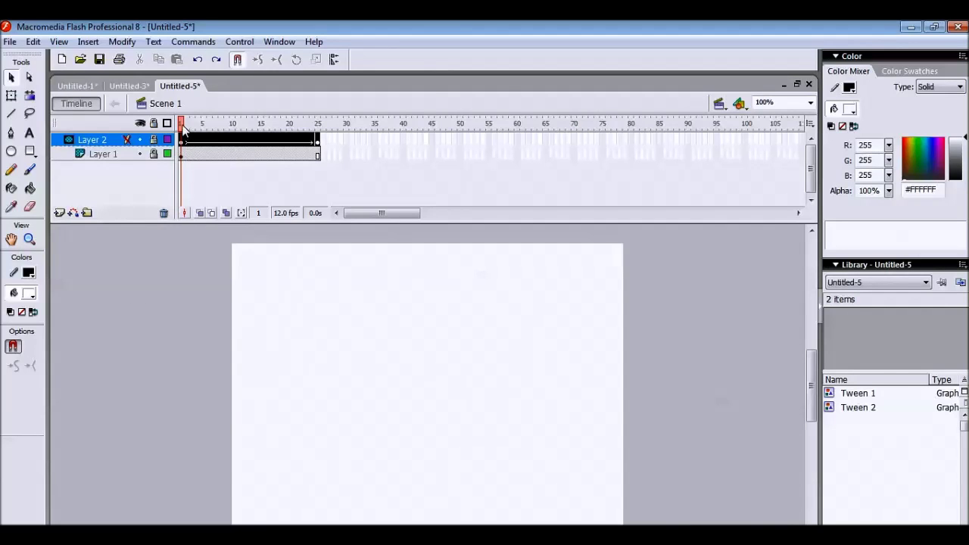
pyautogui.moveTo(183, 128); pyautogui.dragTo(327, 188)
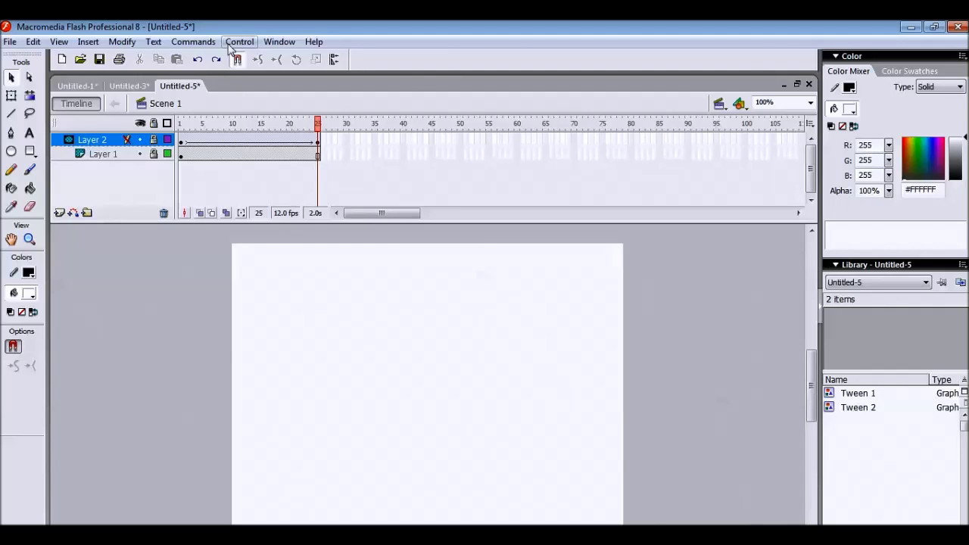
# Test the movie to watch the masked text animation, and close the preview window
pyautogui.click(231, 44)
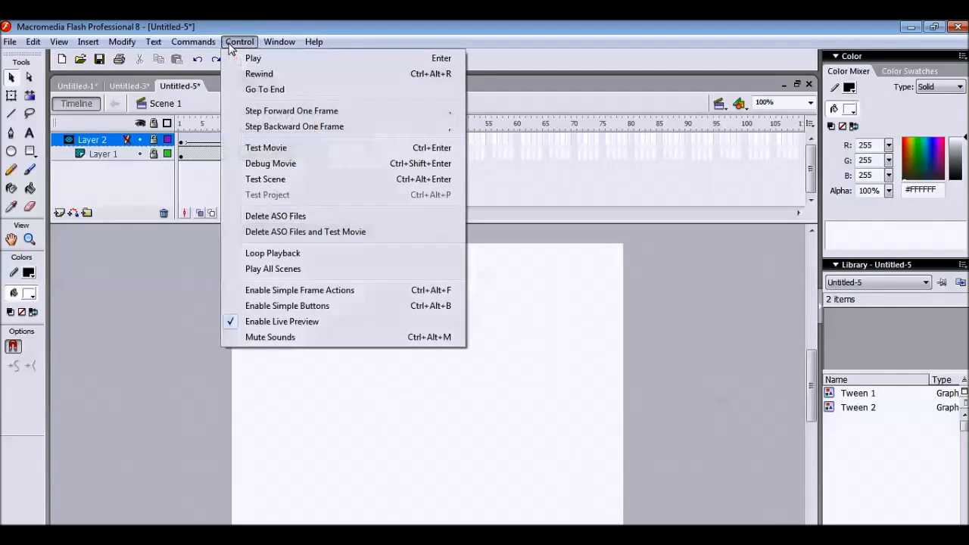
pyautogui.click(265, 148)
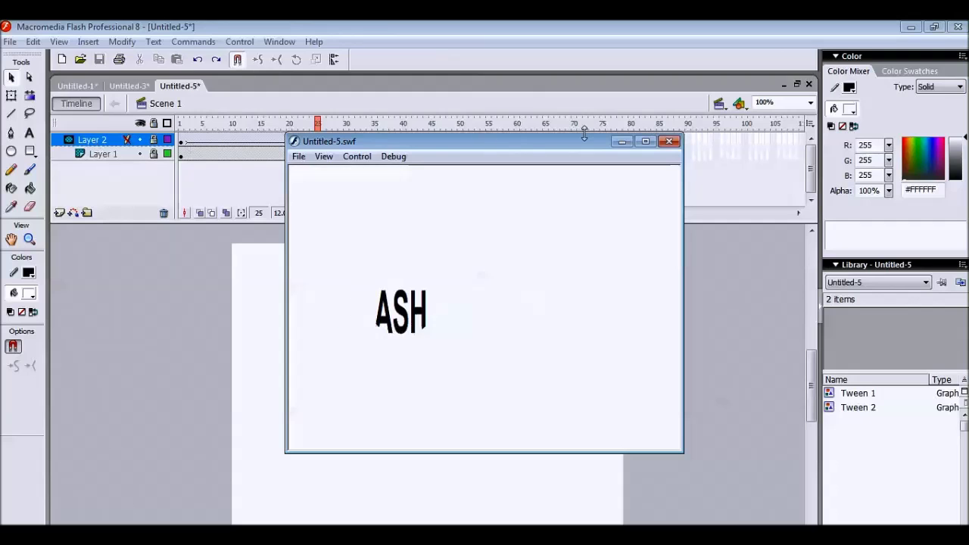
pyautogui.click(670, 141)
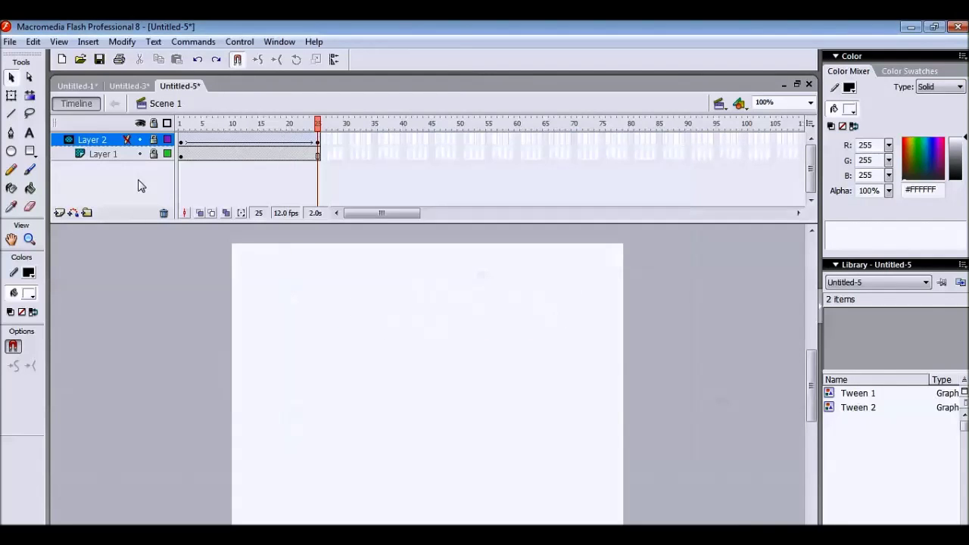
# Turn off the mask on Layer 2, unlock the layer, and select the oval at frame 25
pyautogui.rightClick(104, 141)
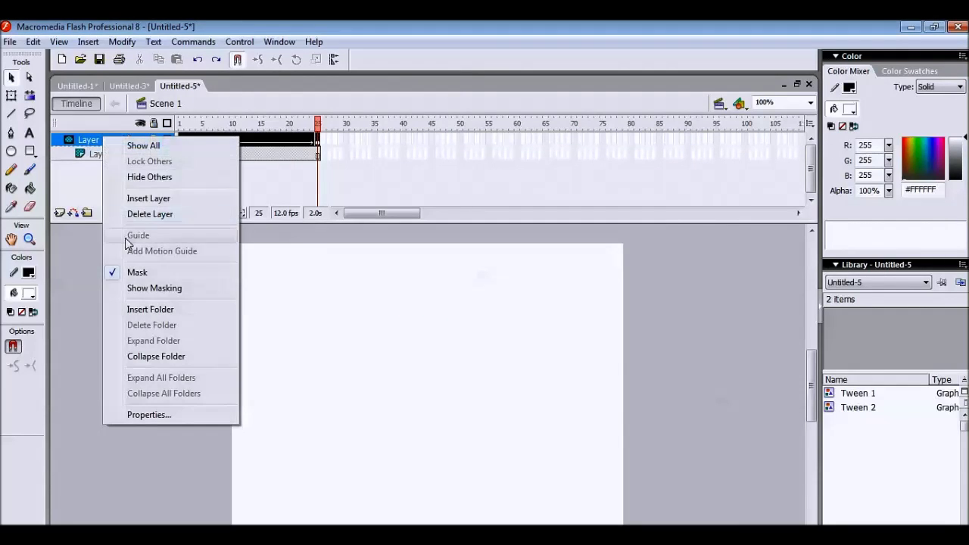
pyautogui.click(135, 272)
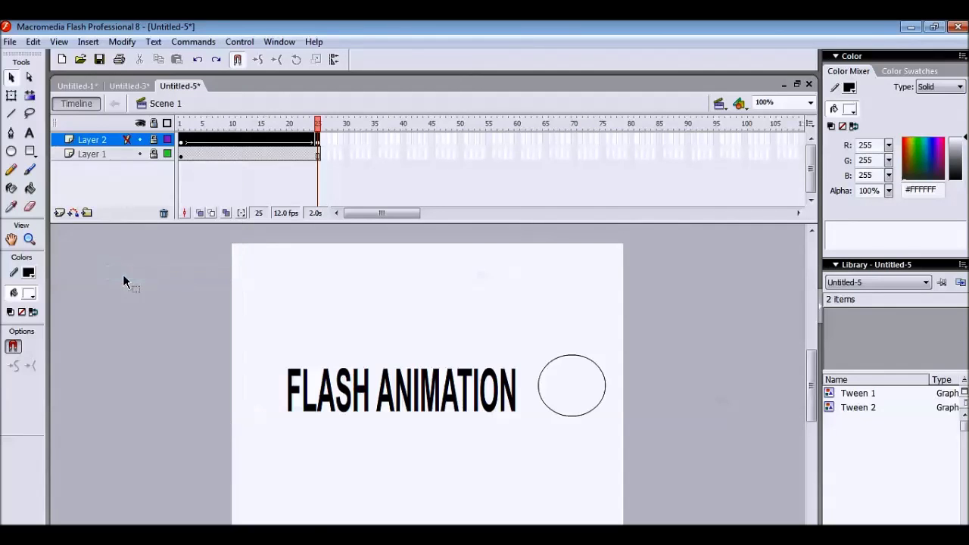
pyautogui.click(590, 384)
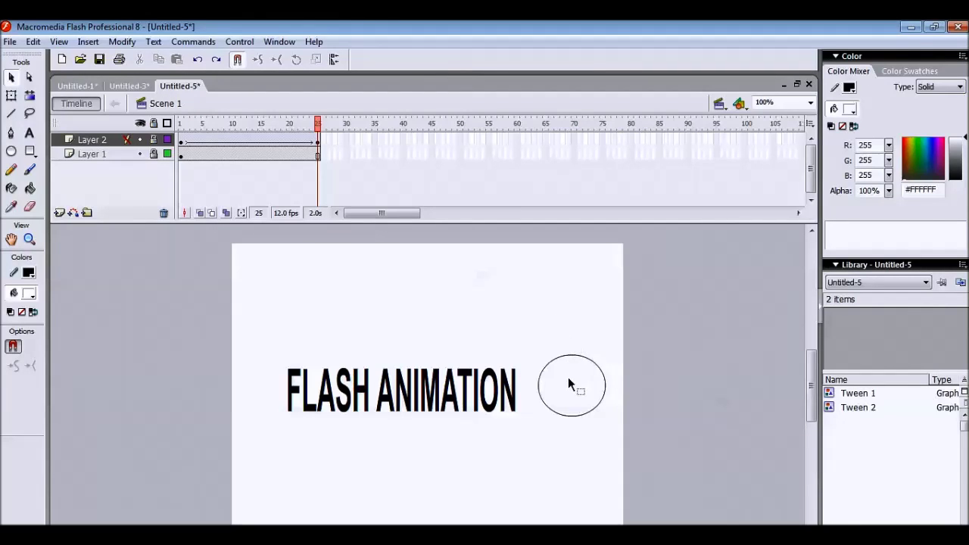
pyautogui.click(320, 141)
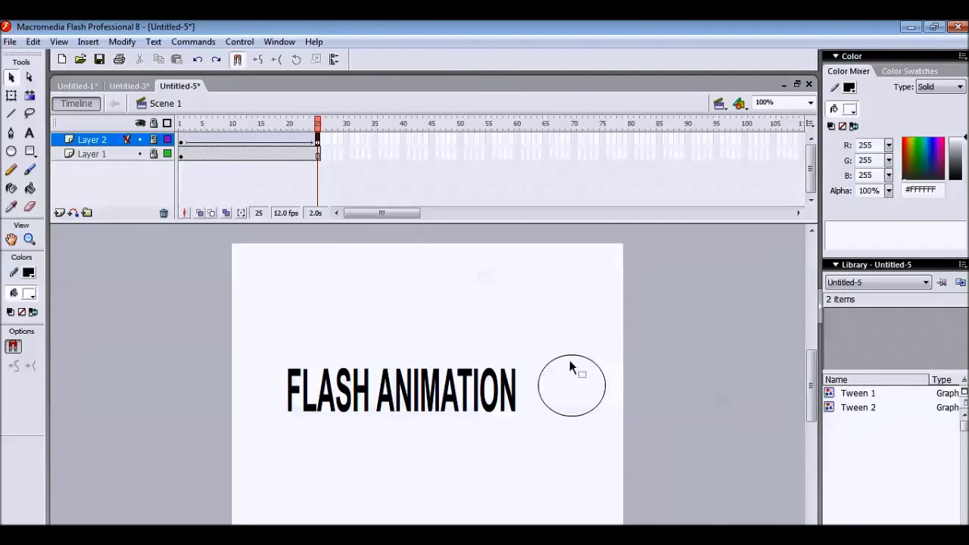
pyautogui.click(563, 365)
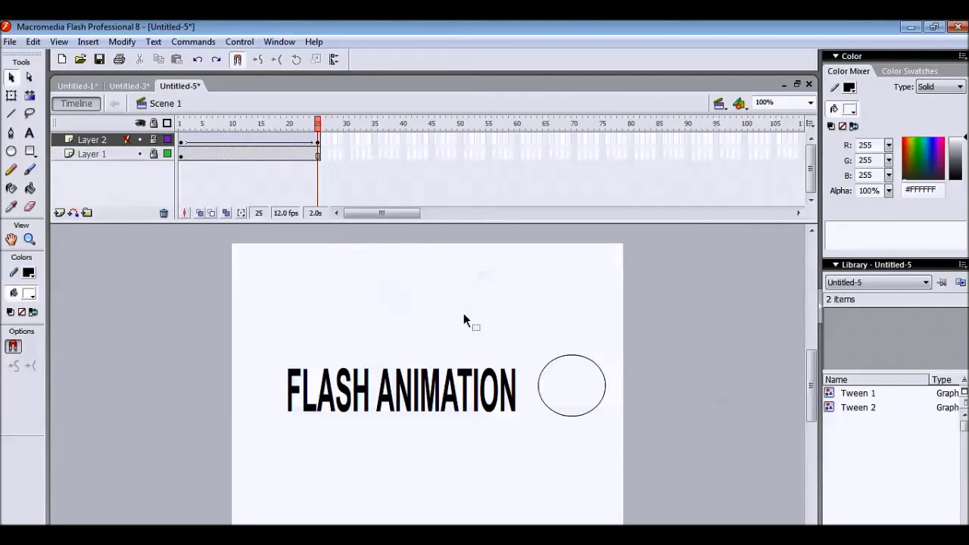
pyautogui.click(318, 142)
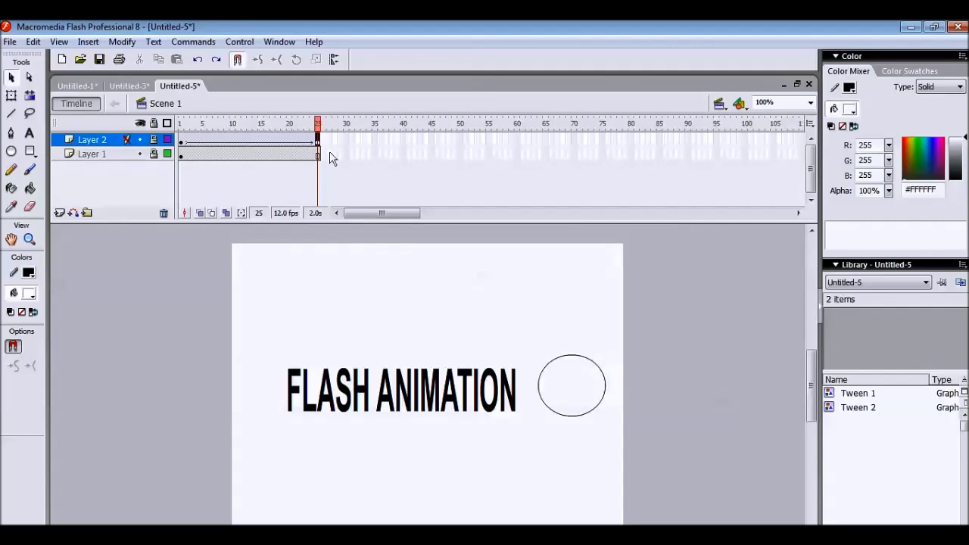
pyautogui.click(571, 362)
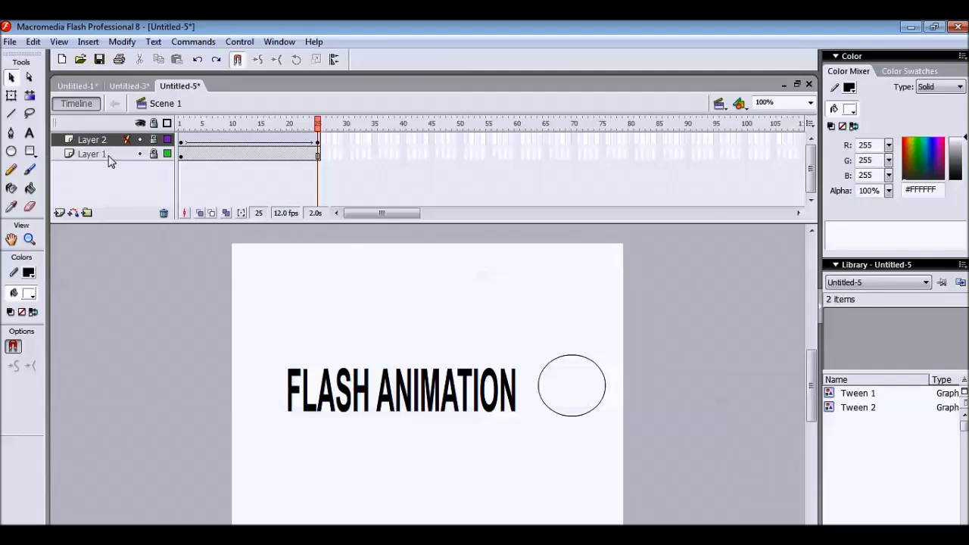
pyautogui.click(153, 140)
pyautogui.click(577, 383)
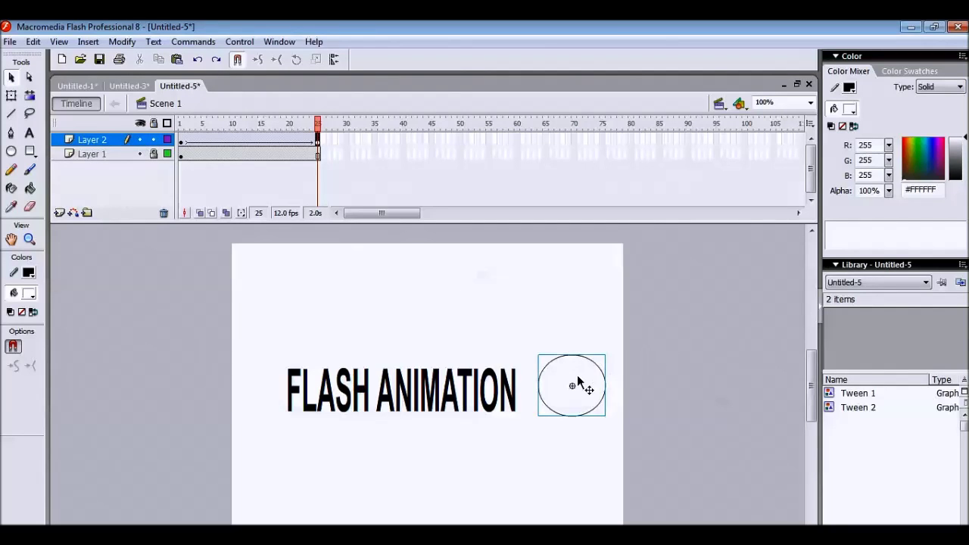
# Enlarge the oval at frame 25 with Free Transform and move it to the left of the text, overlapping the stage's edge
pyautogui.click(11, 97)
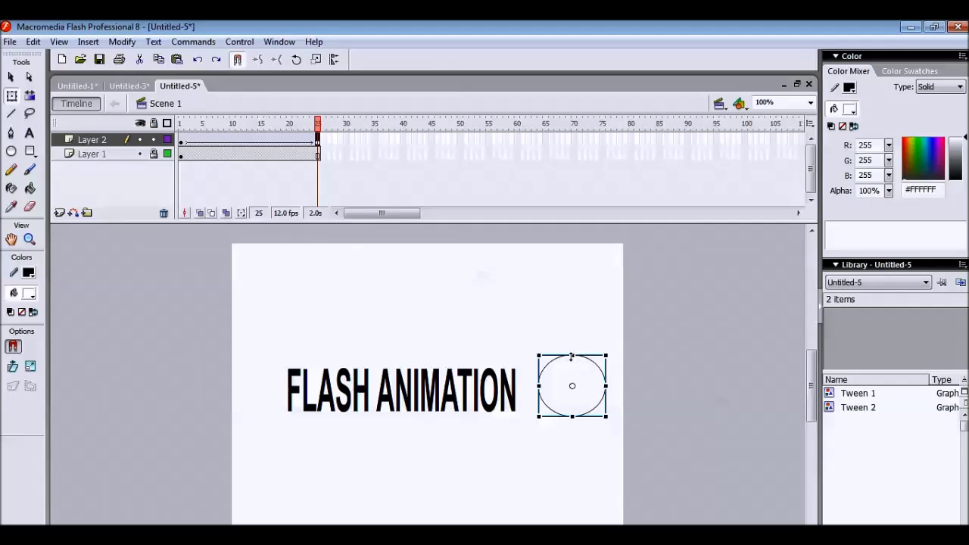
pyautogui.moveTo(572, 356); pyautogui.dragTo(572, 342)
pyautogui.moveTo(607, 386); pyautogui.dragTo(229, 371)
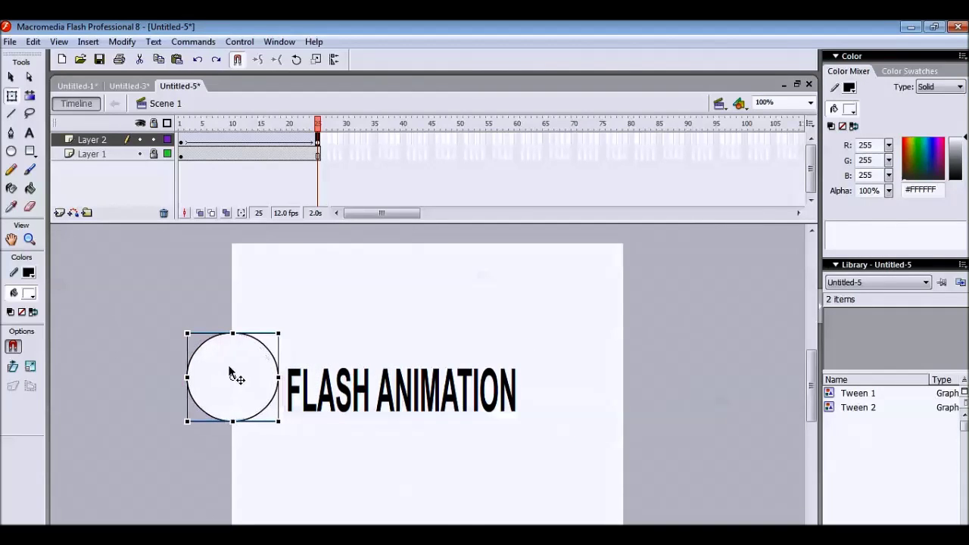
# Copy Layer 2's frame 25 keyframe onto frame 1 and shift the pasted oval slightly farther left of the text
pyautogui.click(181, 142)
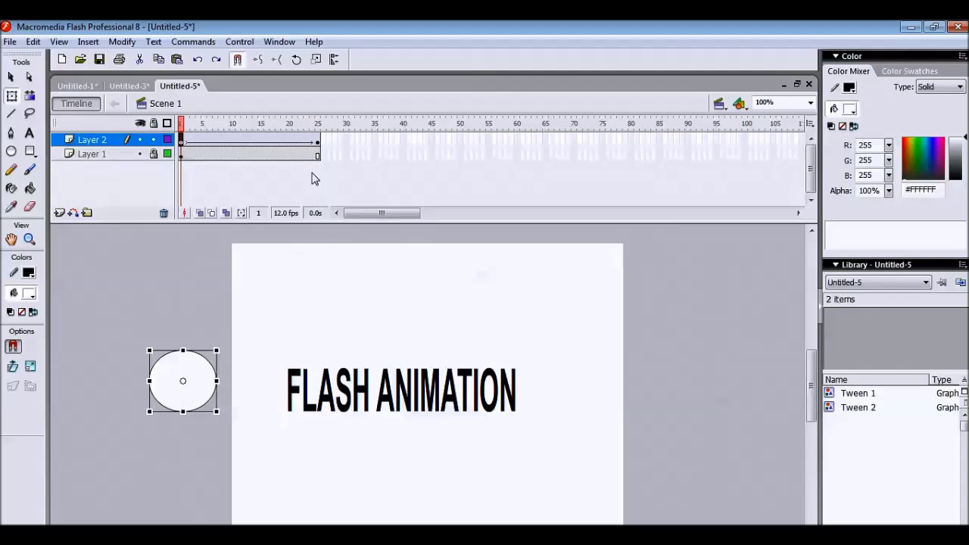
pyautogui.click(319, 144)
pyautogui.rightClick(318, 144)
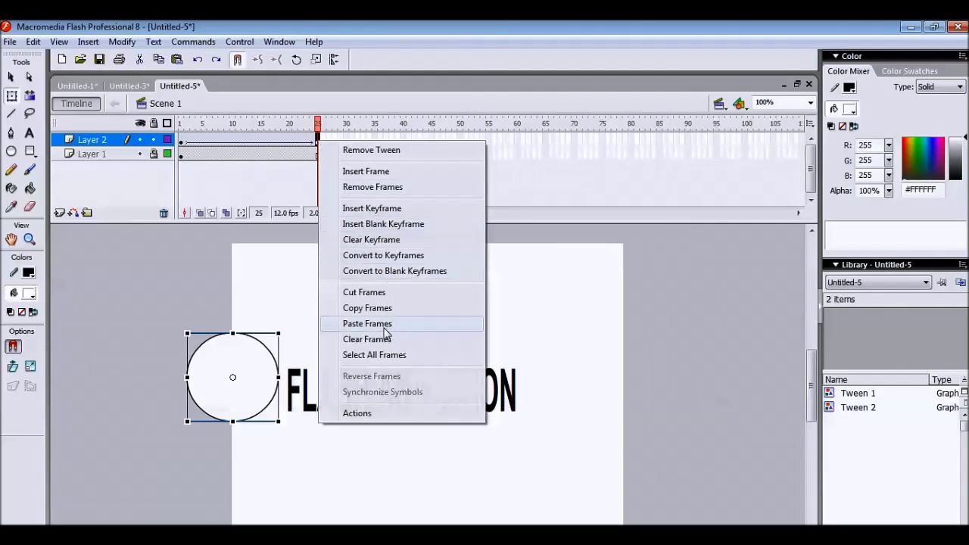
pyautogui.click(383, 308)
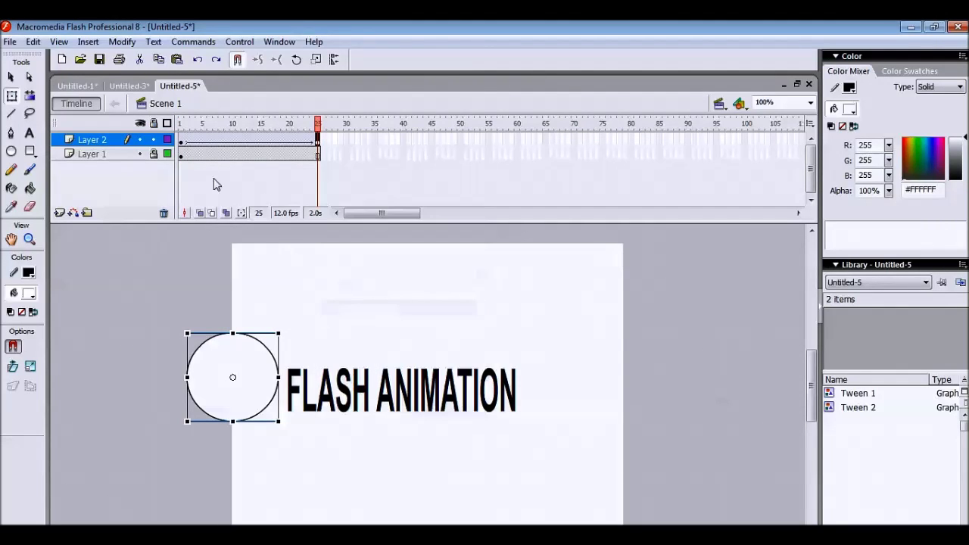
pyautogui.click(181, 142)
pyautogui.rightClick(182, 143)
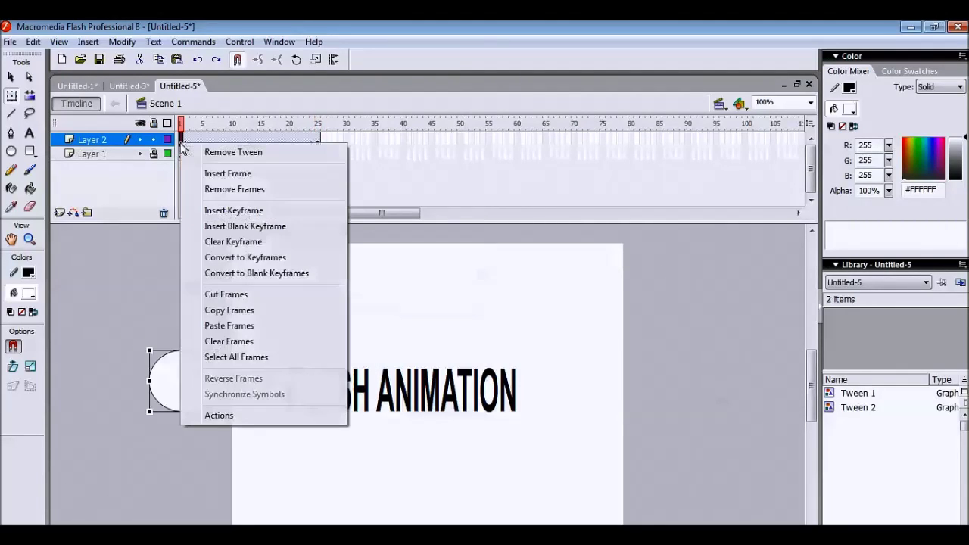
pyautogui.click(241, 327)
pyautogui.moveTo(265, 405); pyautogui.dragTo(245, 409)
pyautogui.moveTo(185, 142)
pyautogui.mouseDown()
pyautogui.moveTo(346, 145)
pyautogui.moveTo(179, 149)
pyautogui.mouseUp()
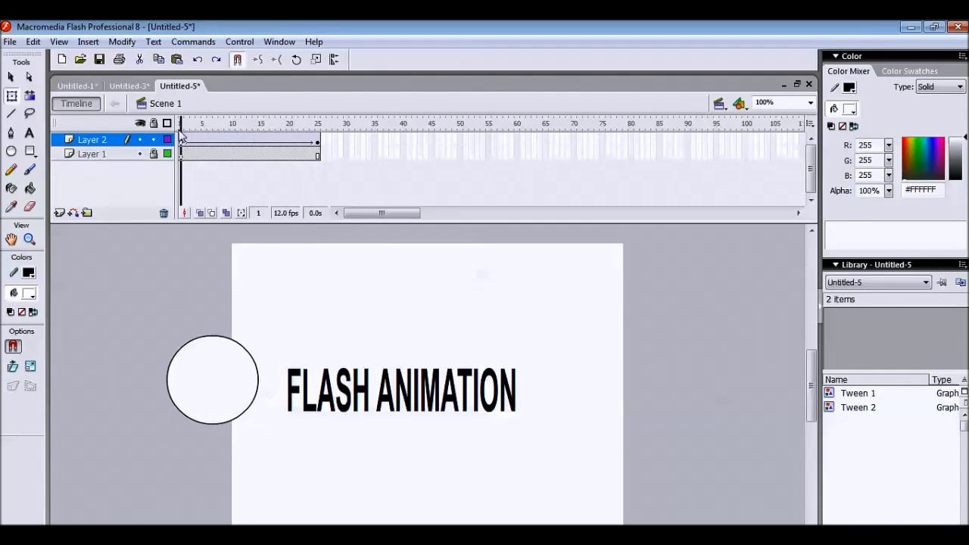
pyautogui.click(183, 146)
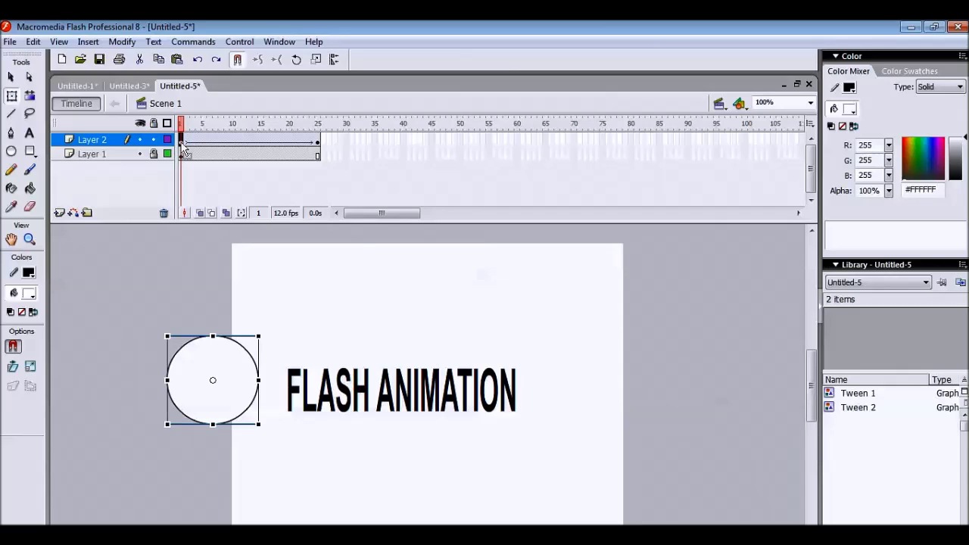
# Move the oval at frame 25 to the right of the FLASH ANIMATION text, overlapping the stage's right edge
pyautogui.click(319, 146)
pyautogui.moveTo(242, 378); pyautogui.dragTo(610, 359)
pyautogui.moveTo(318, 123); pyautogui.dragTo(377, 156)
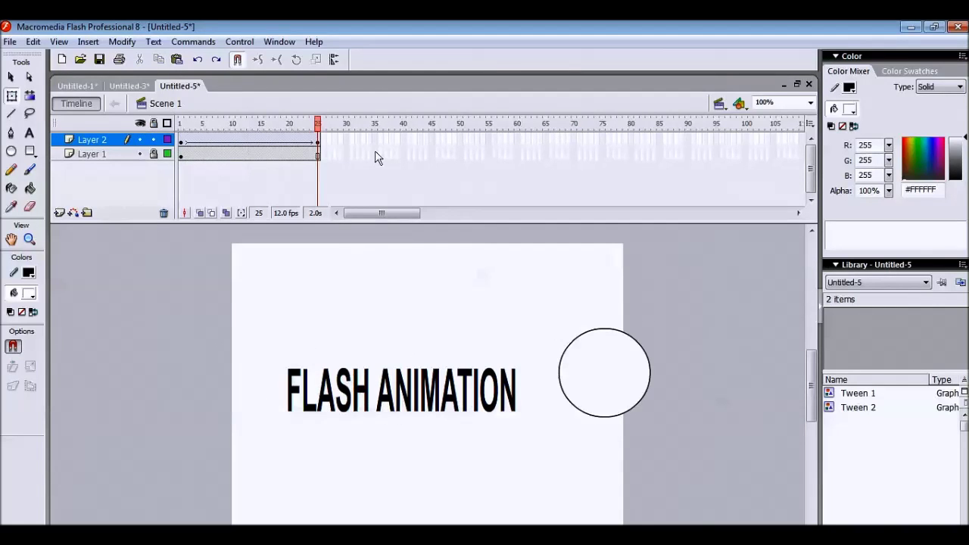
# Reapply the mask on Layer 2 and test the movie to watch the enlarged oval reveal the text
pyautogui.rightClick(110, 142)
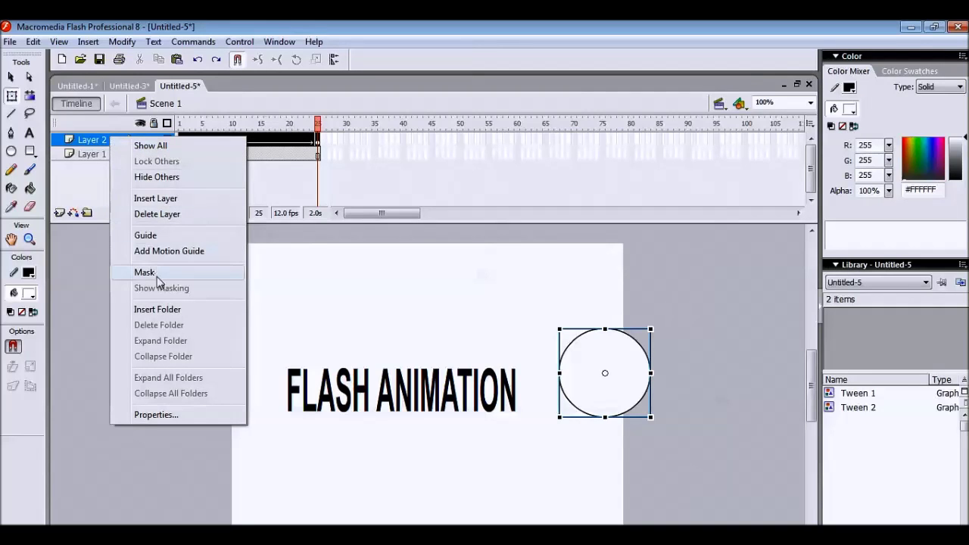
pyautogui.click(157, 276)
pyautogui.click(239, 41)
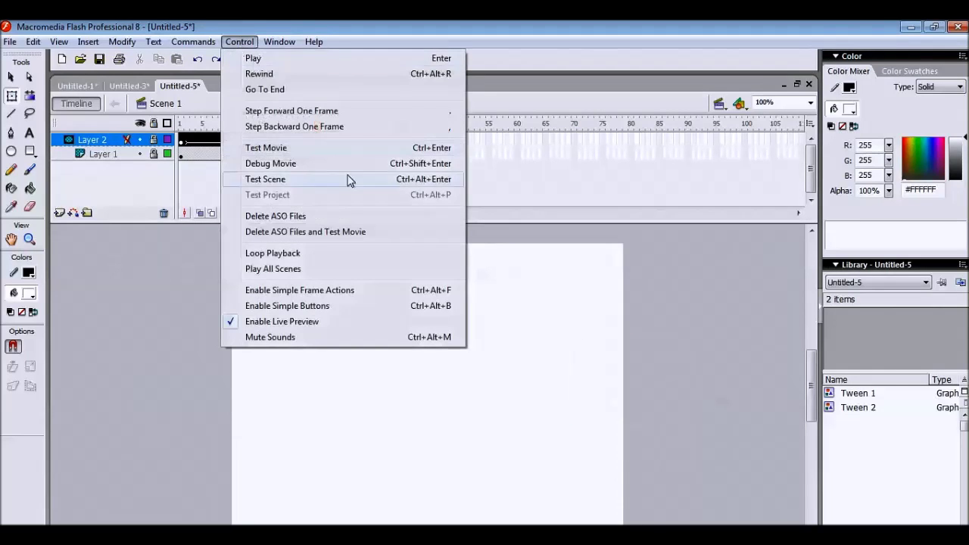
pyautogui.click(340, 148)
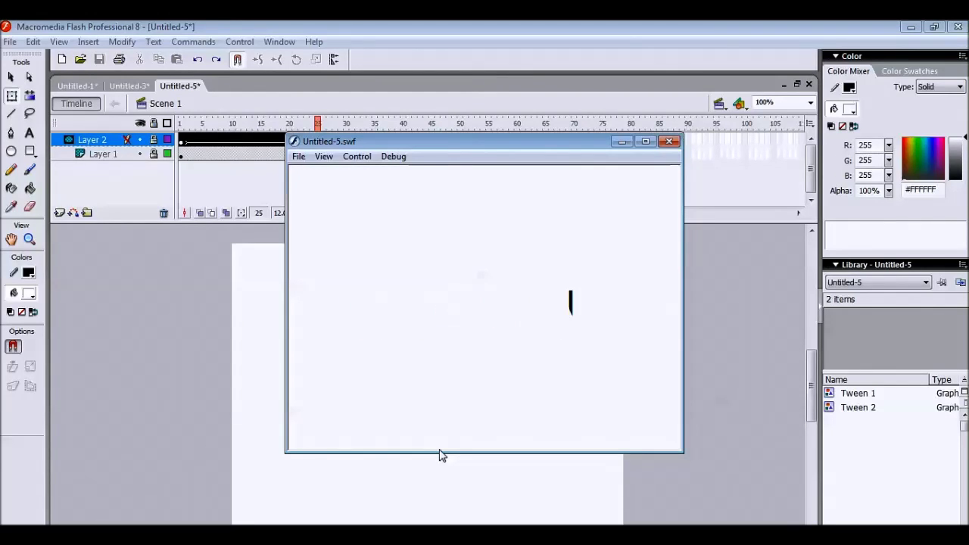
pyautogui.click(669, 141)
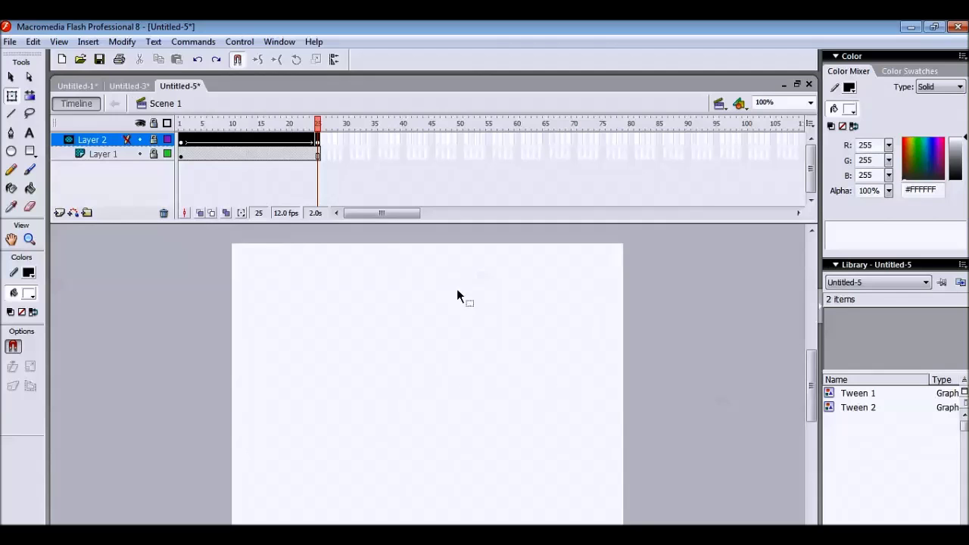
# Switch to the Untitled-3 document and test its butterfly garden movie, closing the preview after watching the animation
pyautogui.click(129, 87)
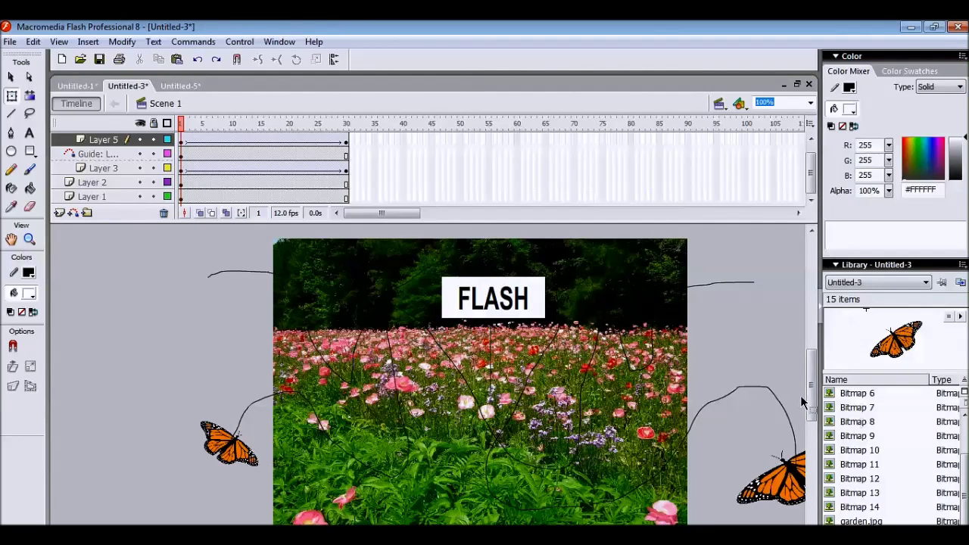
pyautogui.moveTo(813, 401)
pyautogui.mouseDown()
pyautogui.moveTo(816, 409)
pyautogui.moveTo(815, 390)
pyautogui.moveTo(816, 405)
pyautogui.mouseUp()
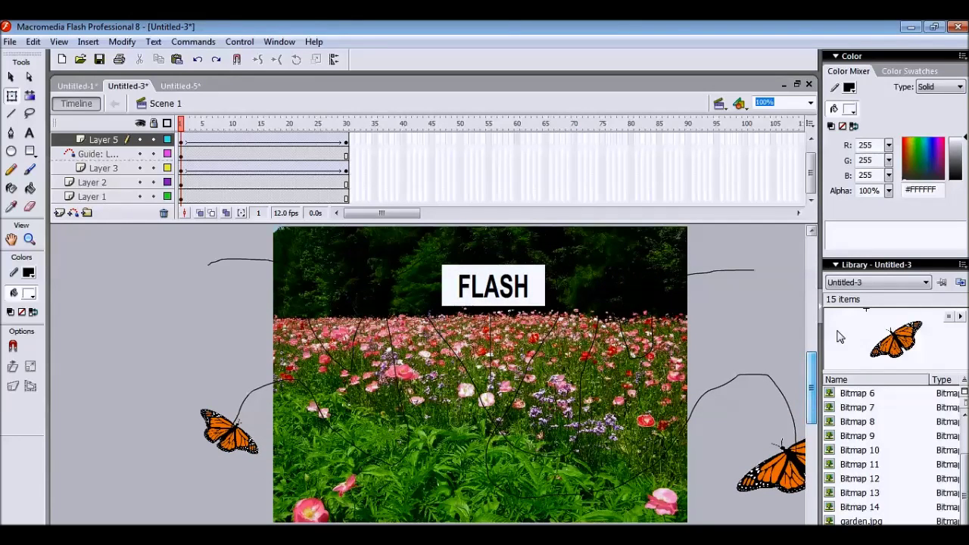
pyautogui.click(239, 46)
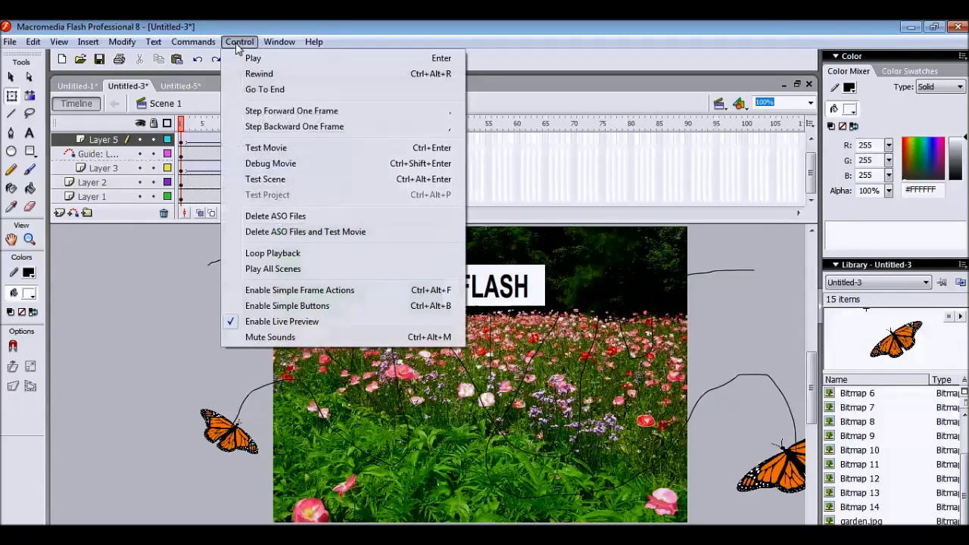
pyautogui.click(280, 149)
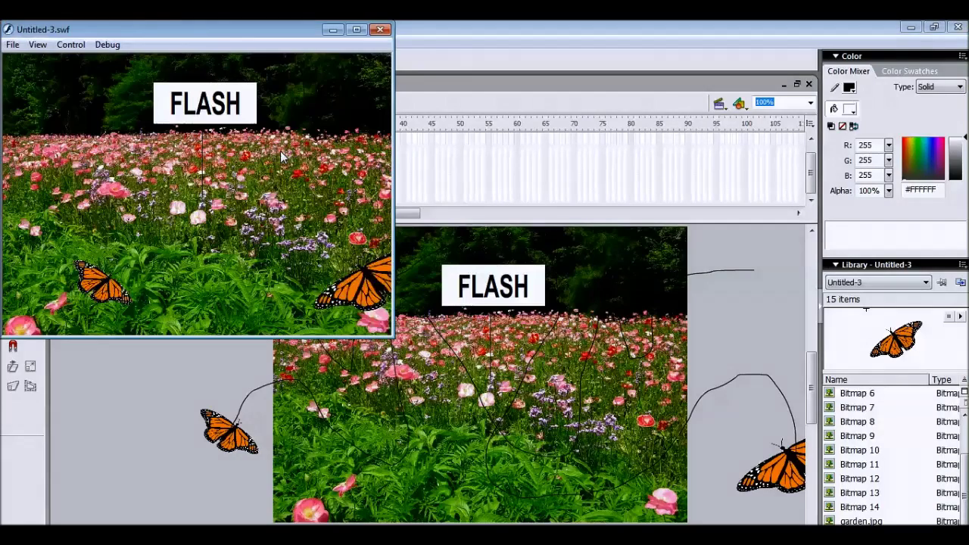
pyautogui.moveTo(318, 22)
pyautogui.mouseDown()
pyautogui.moveTo(318, 80)
pyautogui.moveTo(318, 34)
pyautogui.mouseUp()
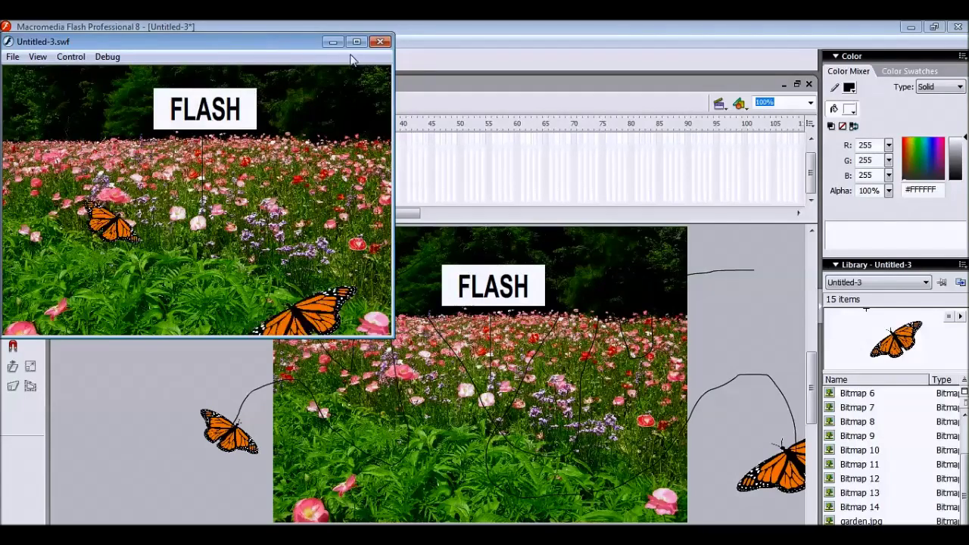
pyautogui.moveTo(275, 43); pyautogui.dragTo(430, 99)
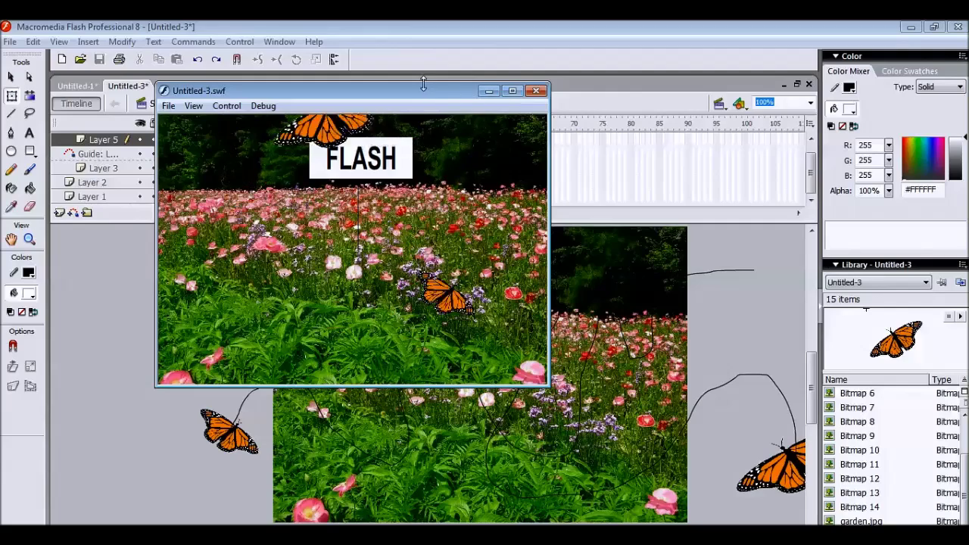
pyautogui.moveTo(423, 83); pyautogui.dragTo(421, 59)
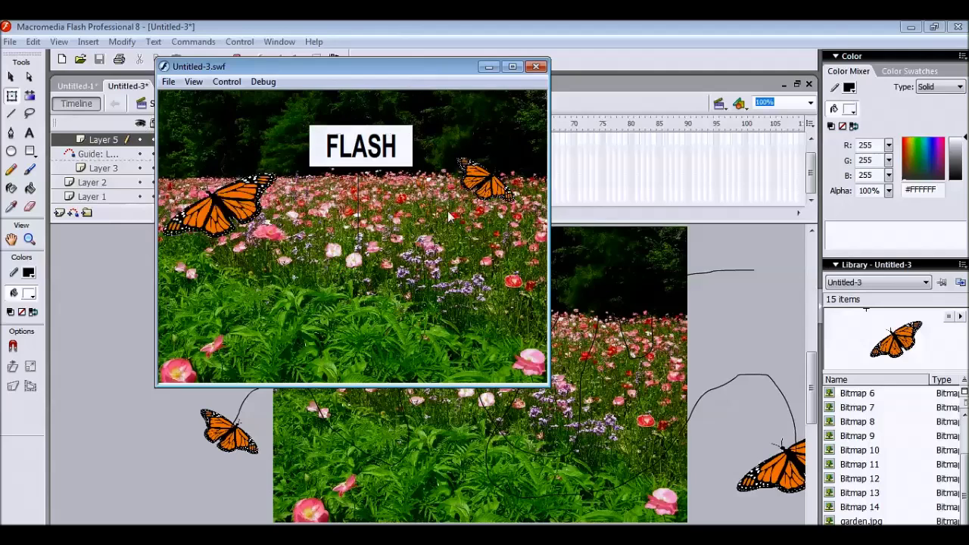
pyautogui.click(537, 67)
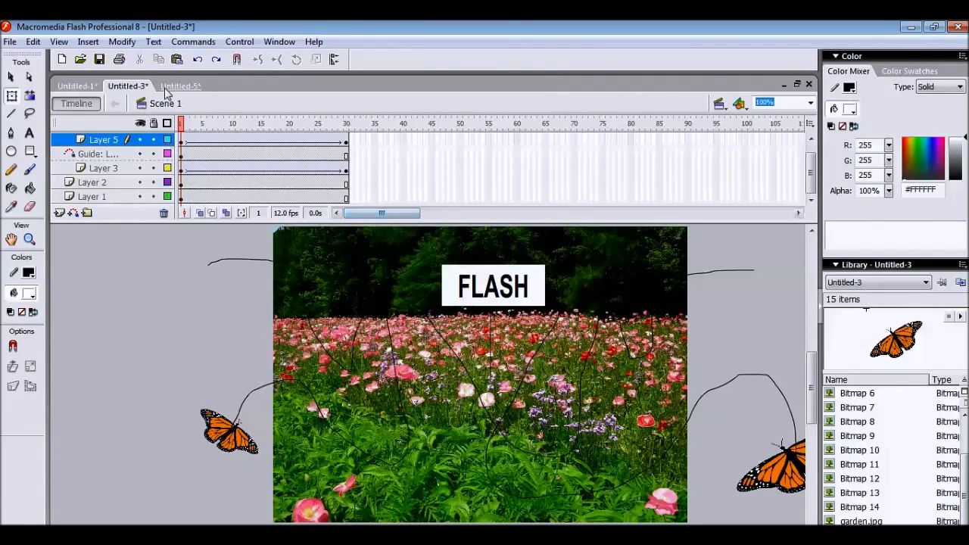
# Create a new blank Flash Document
pyautogui.click(11, 42)
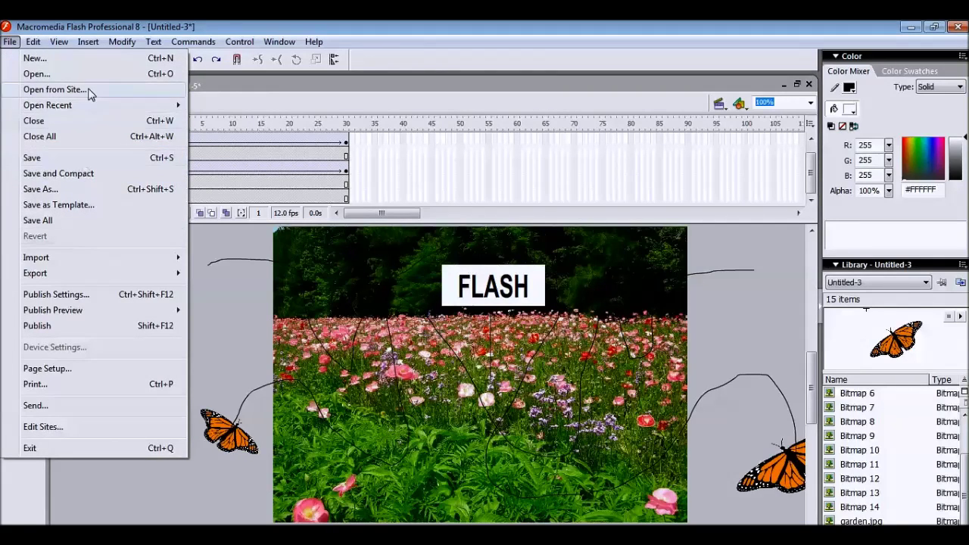
pyautogui.click(81, 59)
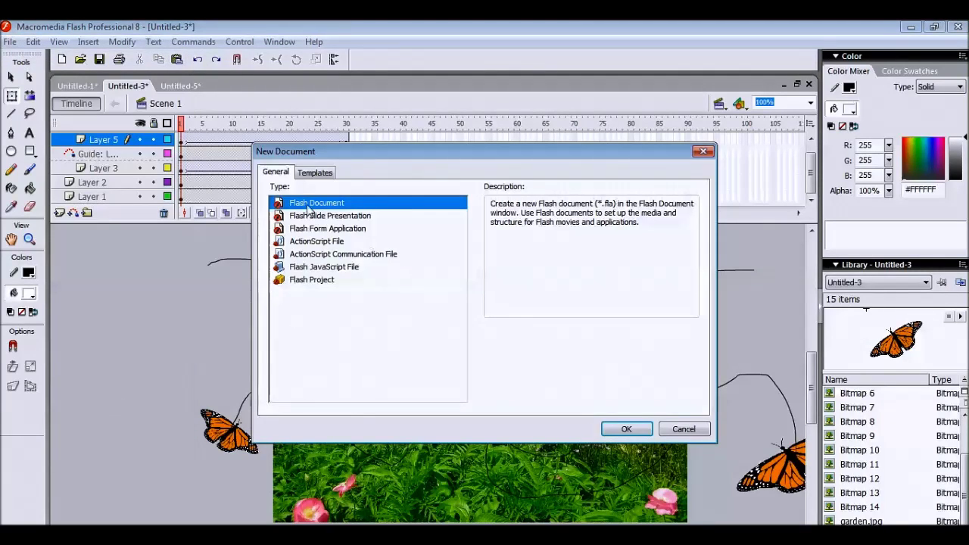
pyautogui.click(625, 429)
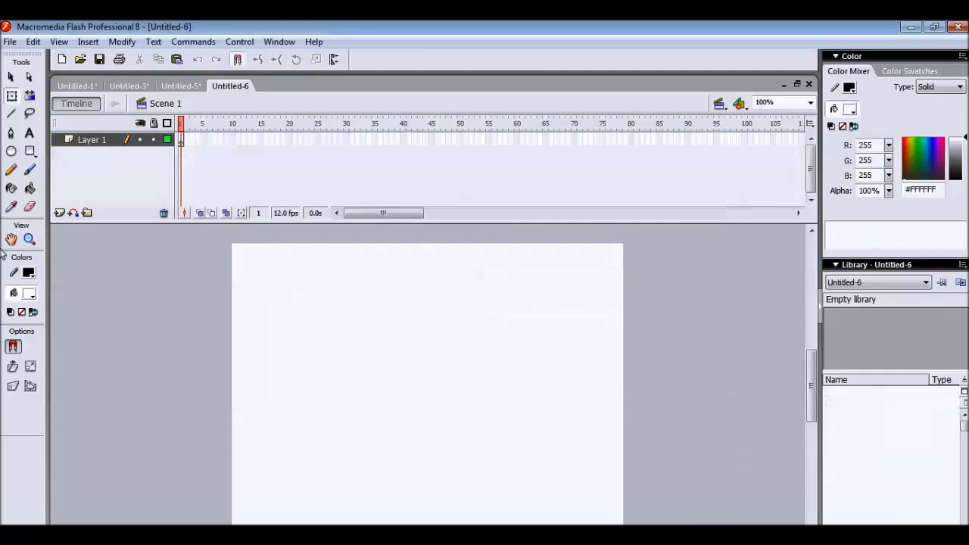
pyautogui.moveTo(810, 410); pyautogui.dragTo(816, 413)
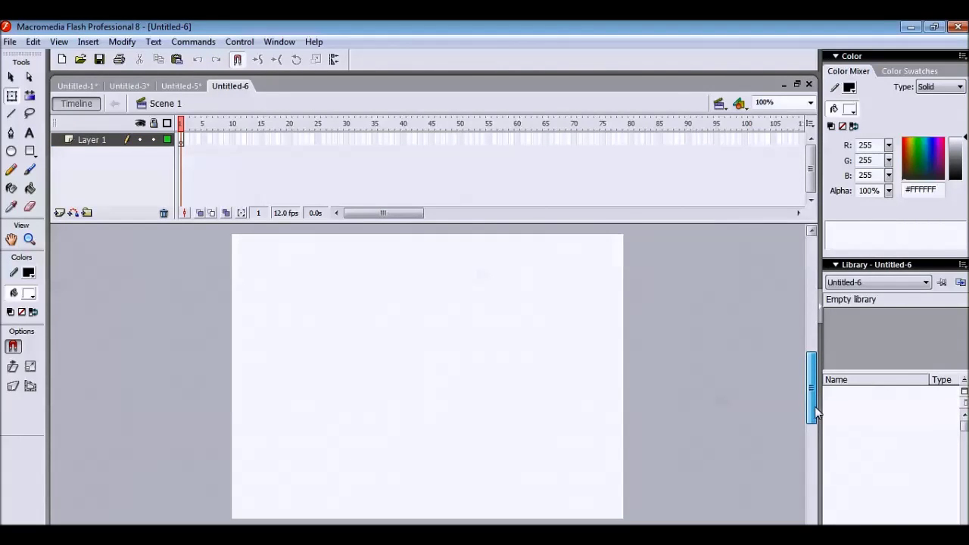
# Import garden.jpg from the flash course folder onto the stage
pyautogui.click(9, 42)
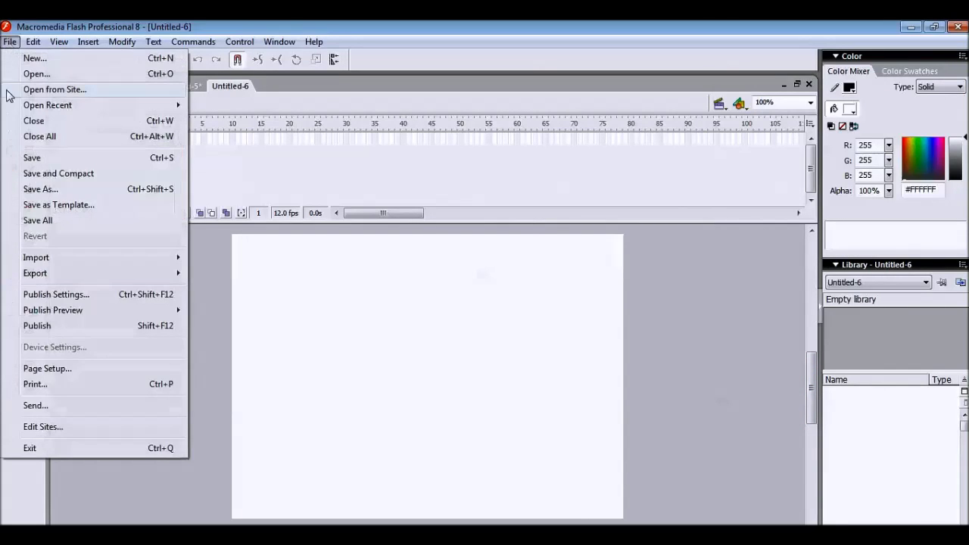
pyautogui.moveTo(103, 259)
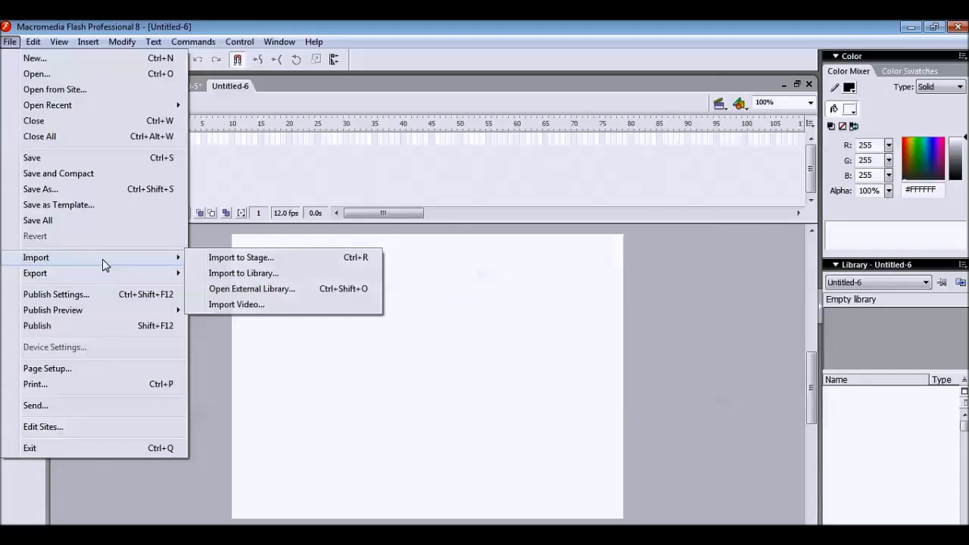
pyautogui.click(226, 260)
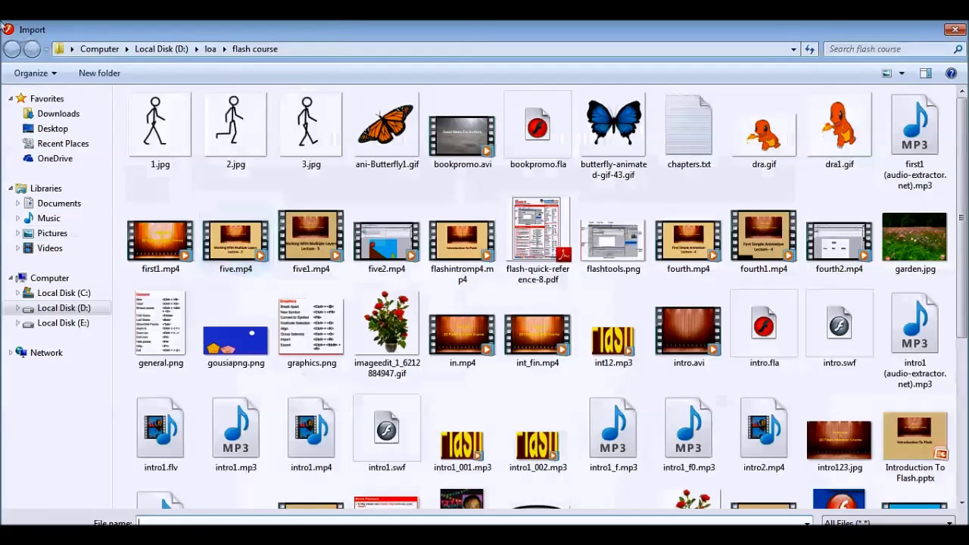
pyautogui.click(914, 239)
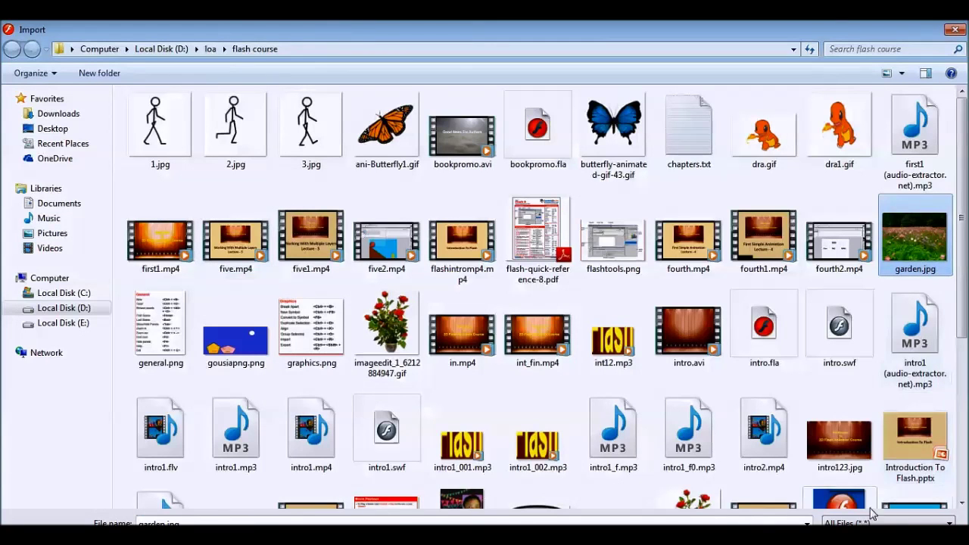
pyautogui.press('Return')
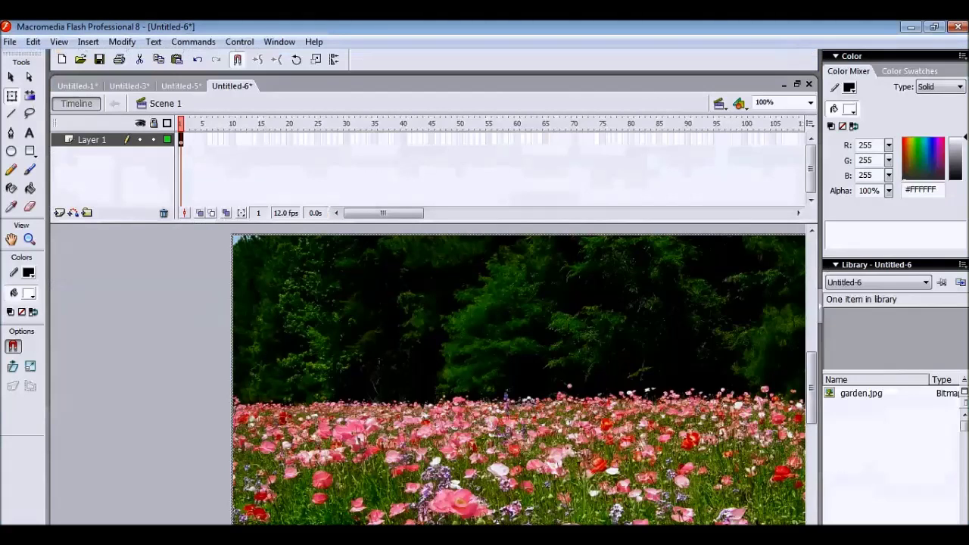
# Shrink the garden picture with Free Transform and position it over the middle of the stage
pyautogui.click(11, 97)
pyautogui.moveTo(233, 236); pyautogui.dragTo(340, 296)
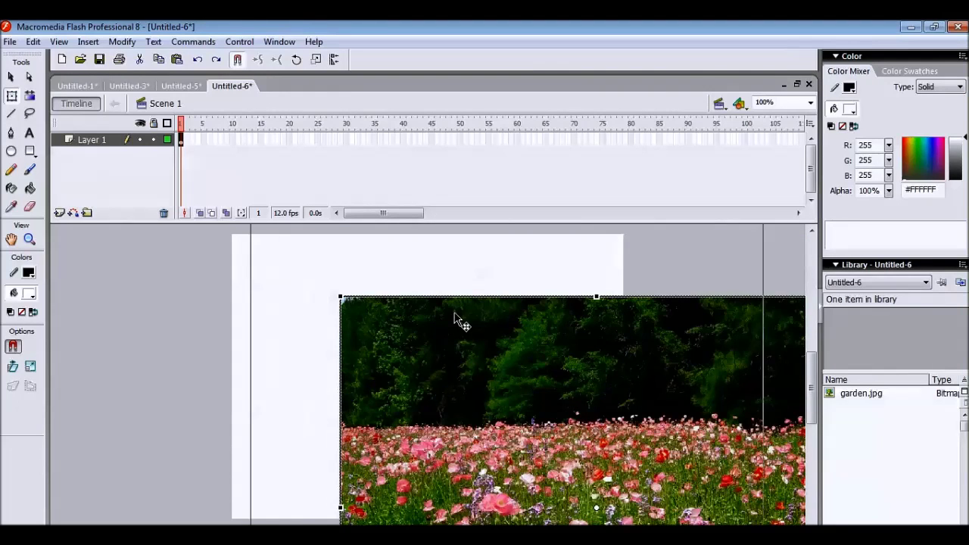
pyautogui.moveTo(454, 313); pyautogui.dragTo(452, 312)
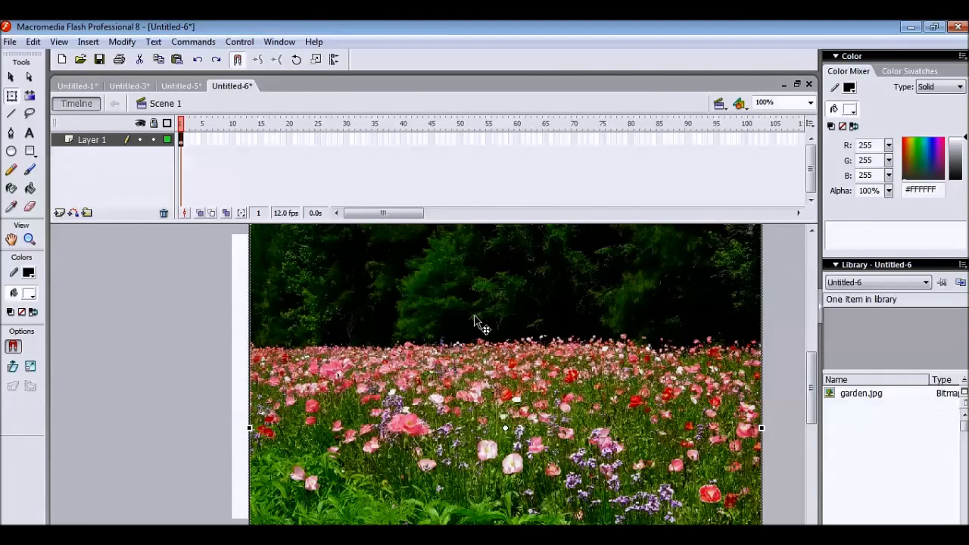
pyautogui.scroll(2, 354, 318)
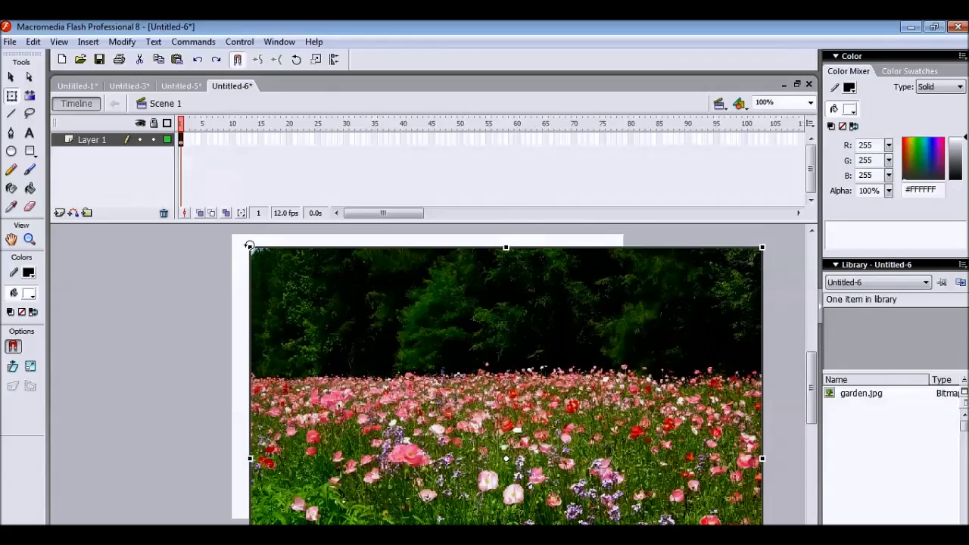
pyautogui.moveTo(250, 247); pyautogui.dragTo(340, 304)
pyautogui.moveTo(411, 284); pyautogui.dragTo(370, 275)
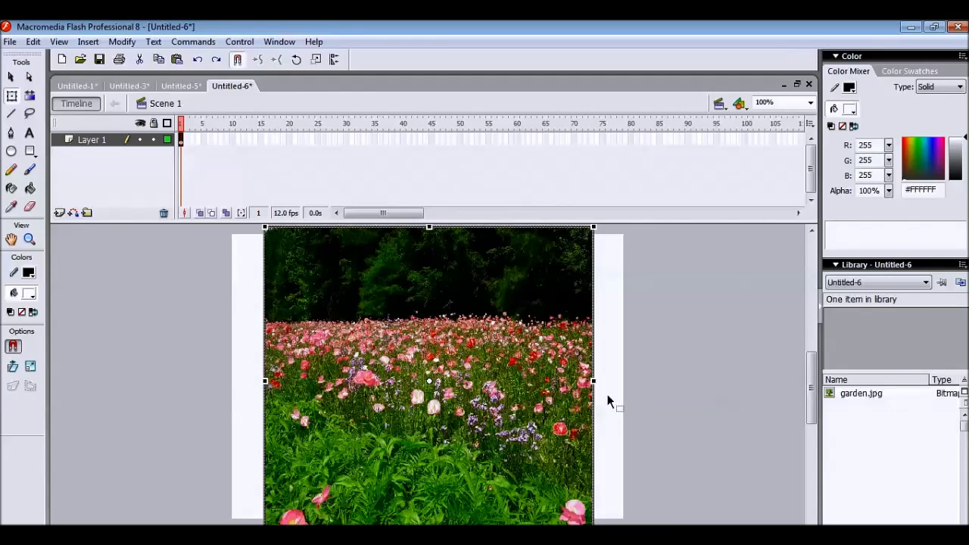
# Widen the garden picture to cover the stage's full width and nudge it slightly left
pyautogui.moveTo(593, 380); pyautogui.dragTo(629, 382)
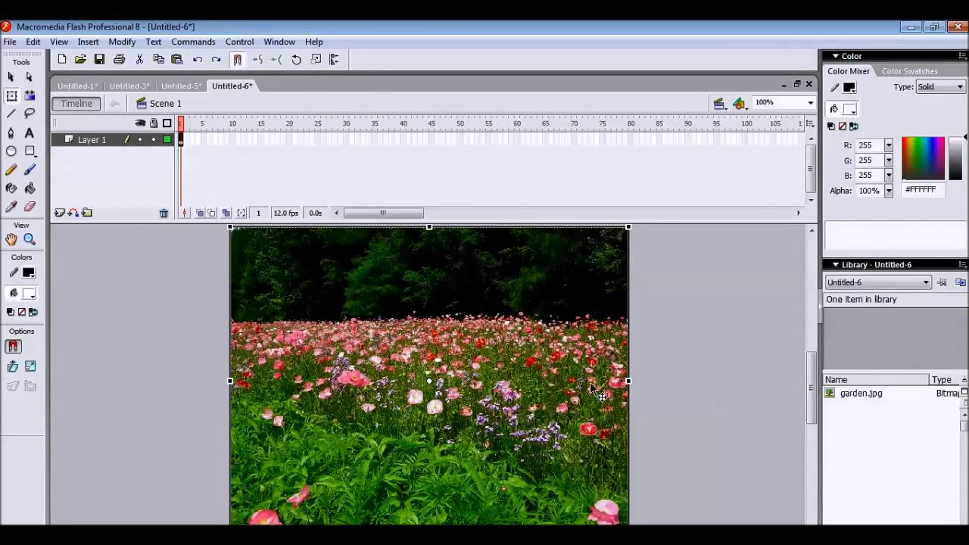
pyautogui.press('Left')
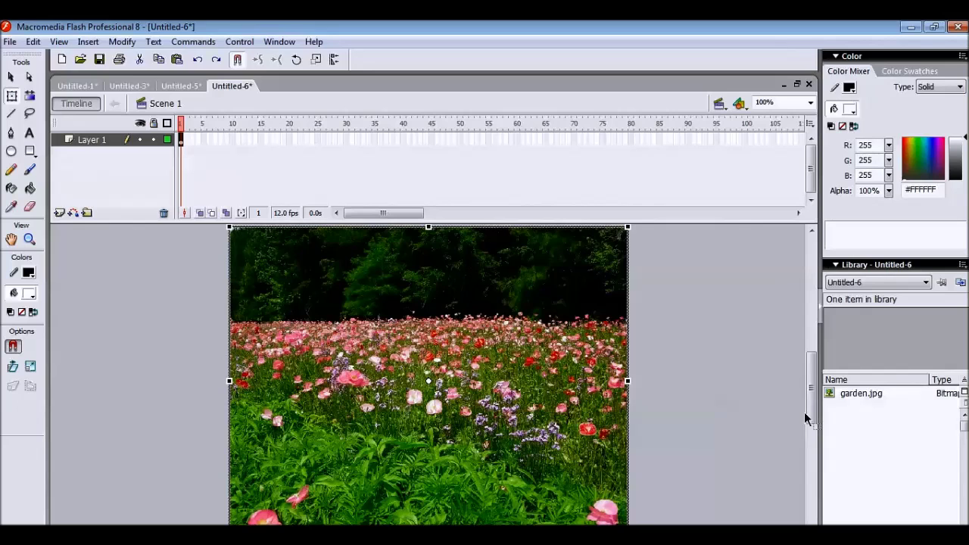
pyautogui.moveTo(812, 415); pyautogui.dragTo(811, 424)
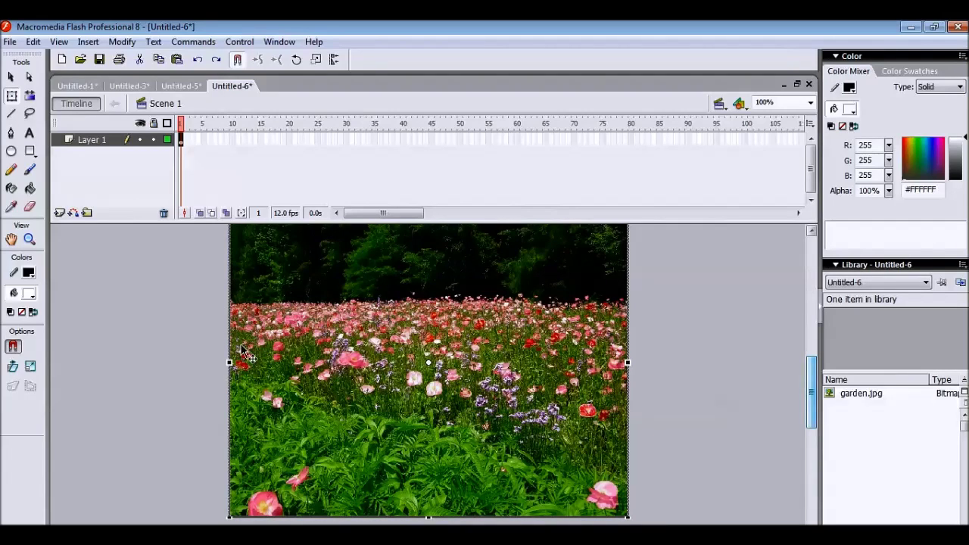
# Add a new layer above the garden picture and place the text FLASH in the empty area left of the stage
pyautogui.click(60, 214)
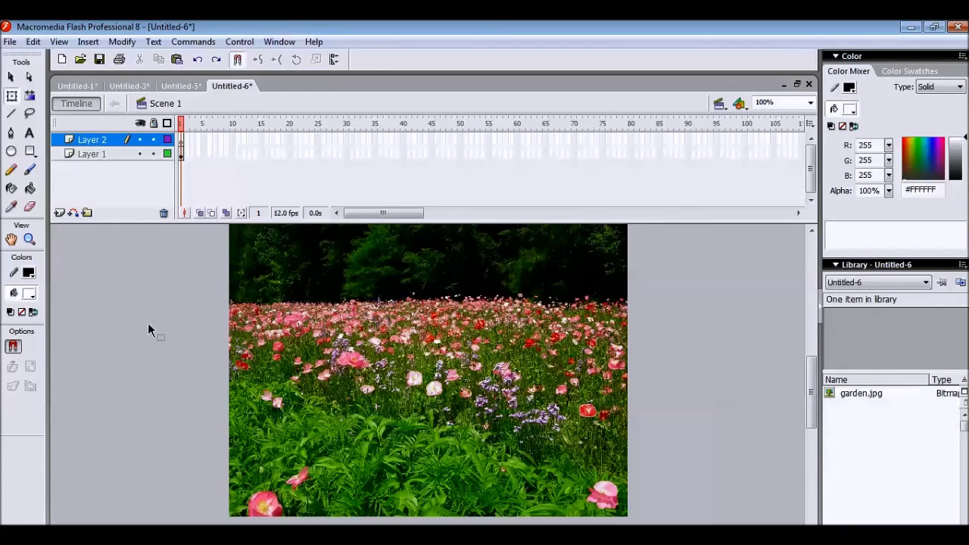
pyautogui.click(29, 133)
pyautogui.moveTo(87, 313); pyautogui.dragTo(165, 349)
pyautogui.write('FLASH')
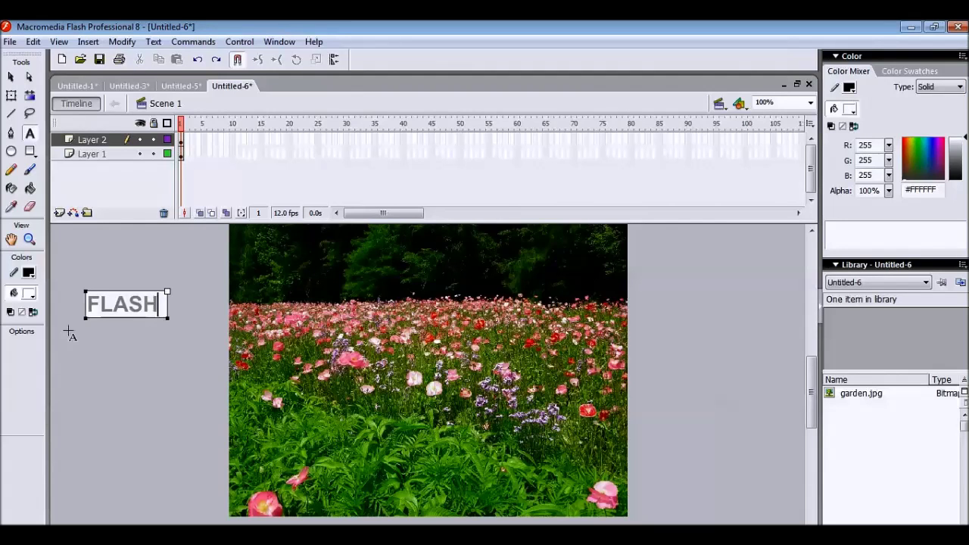
# Color the FLASH text black
pyautogui.moveTo(162, 311); pyautogui.dragTo(85, 306)
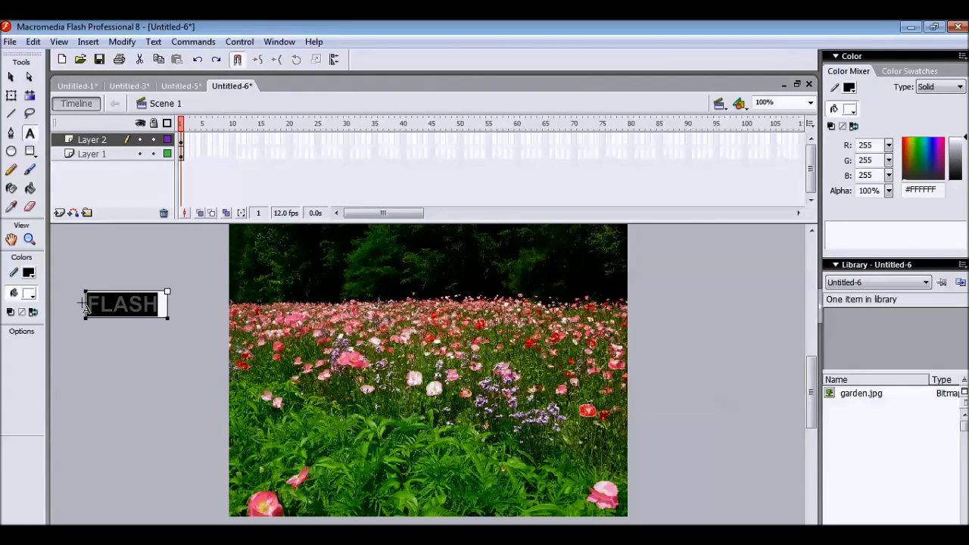
pyautogui.click(30, 300)
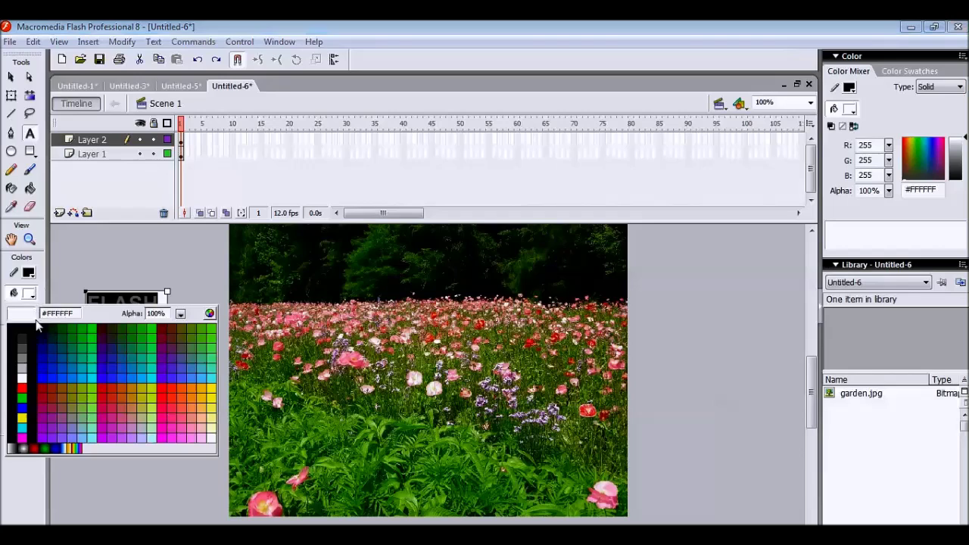
pyautogui.click(18, 331)
pyautogui.press('Escape')
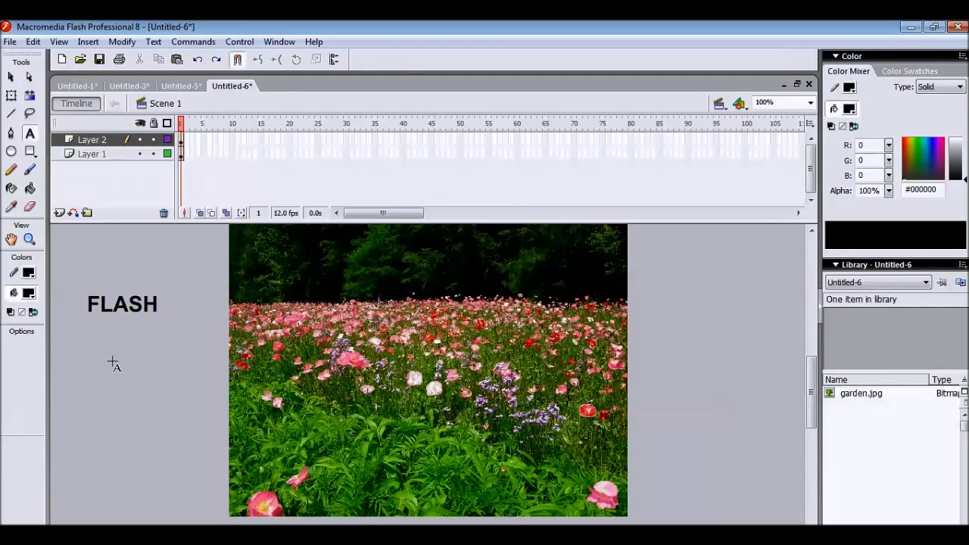
# Draw a rectangle slightly wider than the word FLASH just below it and fill it with white
pyautogui.click(31, 155)
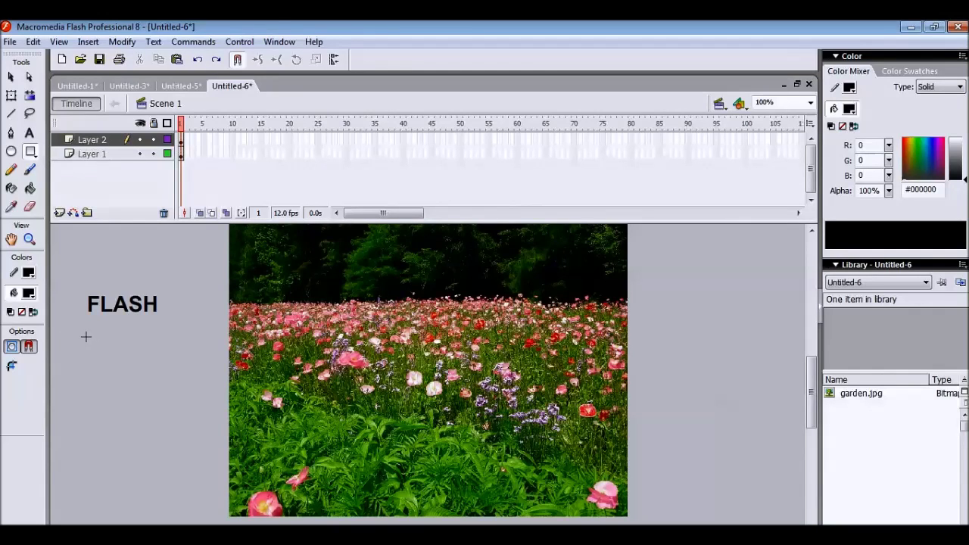
pyautogui.moveTo(86, 337); pyautogui.dragTo(182, 373)
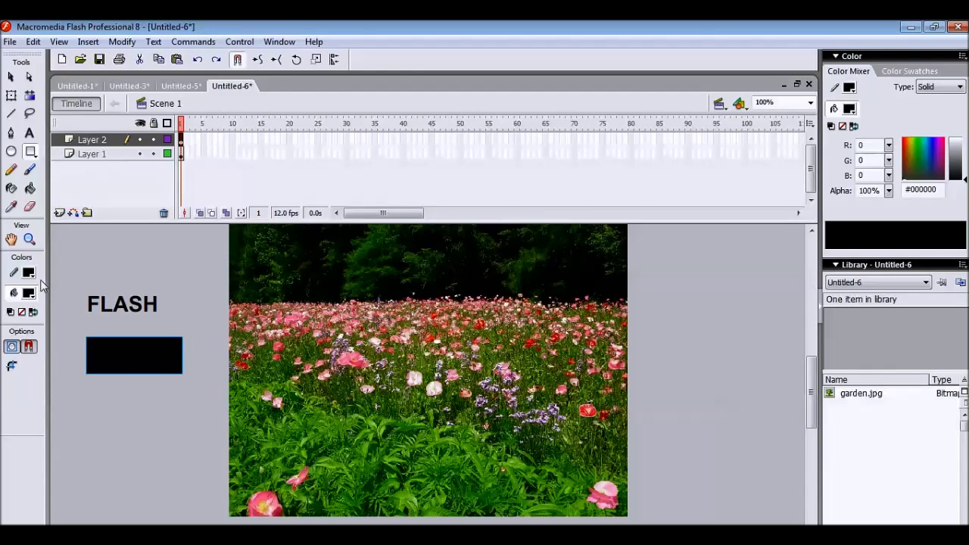
pyautogui.click(29, 294)
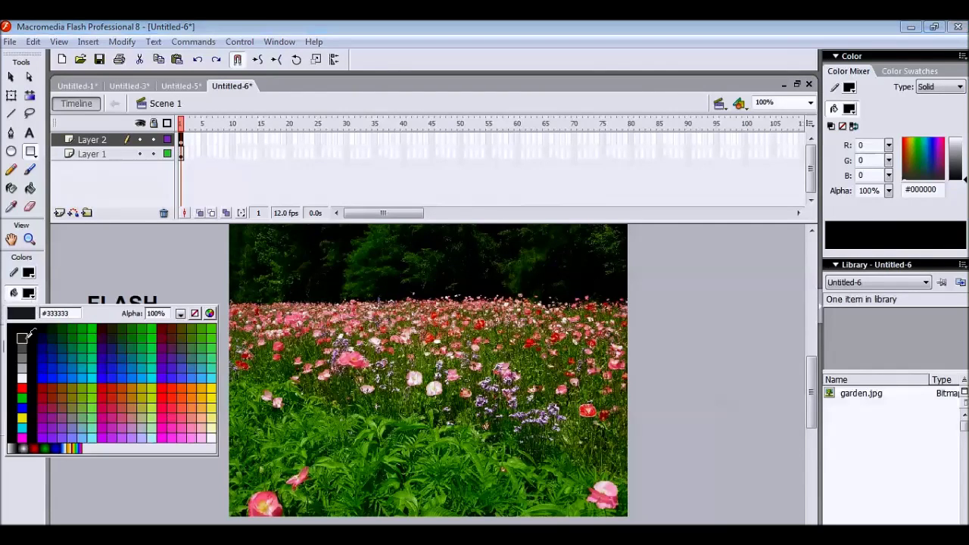
pyautogui.click(27, 369)
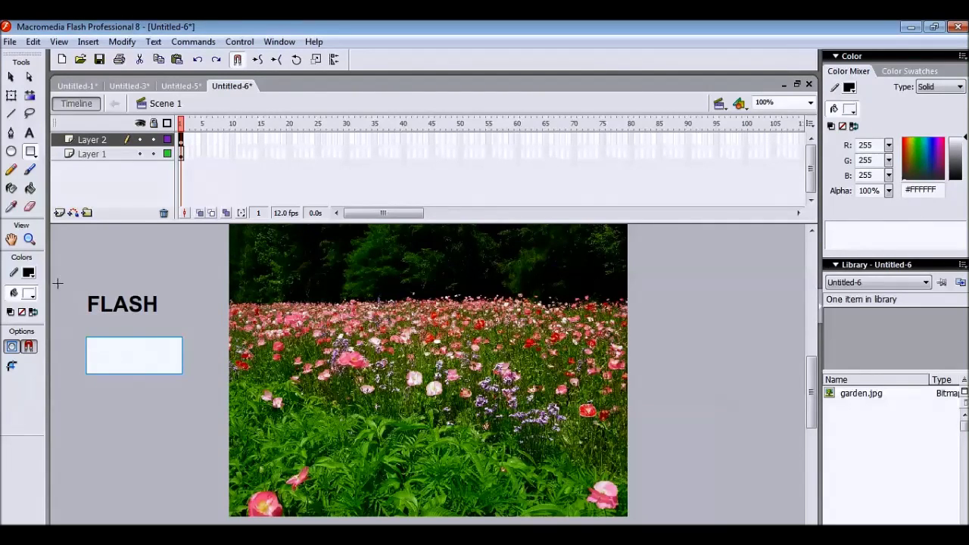
# Try to overlay the FLASH text on the white rectangle by moving both objects and applying Bring to Front
pyautogui.click(12, 77)
pyautogui.moveTo(128, 309); pyautogui.dragTo(127, 356)
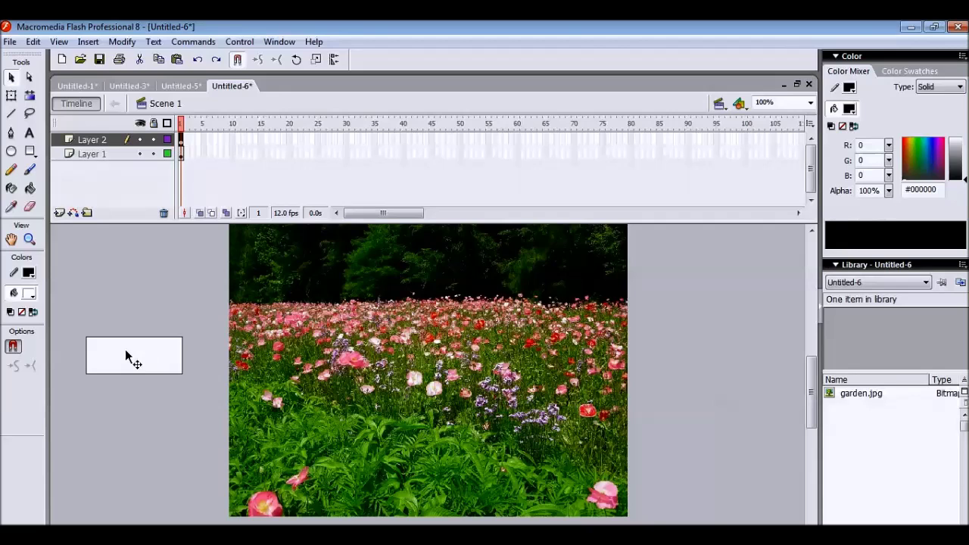
pyautogui.rightClick(125, 351)
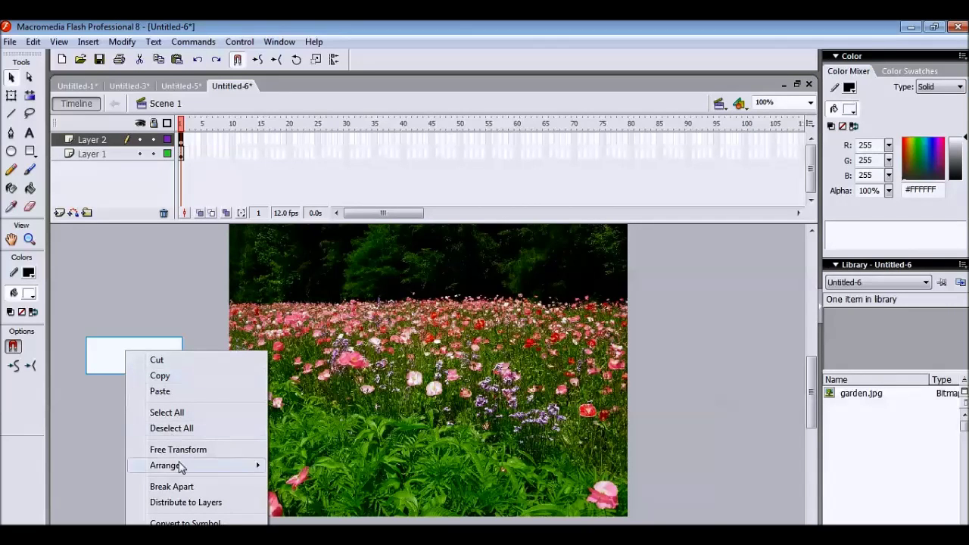
pyautogui.moveTo(182, 467)
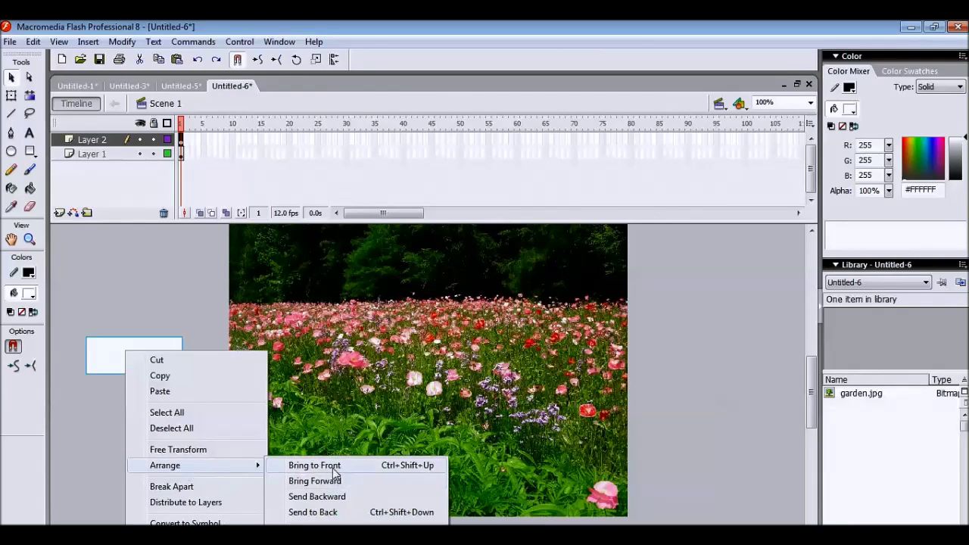
pyautogui.click(333, 466)
pyautogui.moveTo(137, 362); pyautogui.dragTo(143, 321)
pyautogui.click(140, 354)
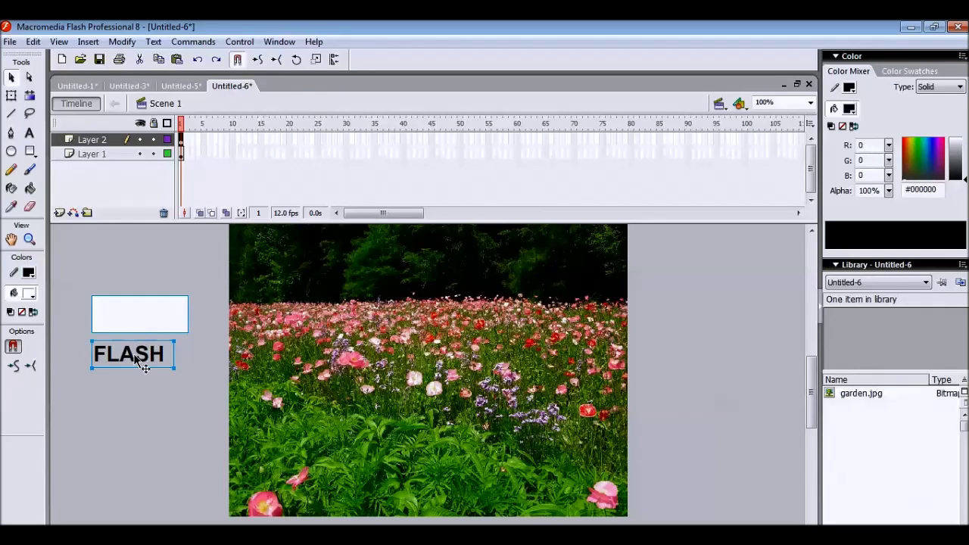
pyautogui.moveTo(141, 359)
pyautogui.mouseDown()
pyautogui.moveTo(141, 326)
pyautogui.moveTo(131, 369)
pyautogui.moveTo(125, 348)
pyautogui.mouseUp()
pyautogui.click(134, 392)
pyautogui.click(123, 355)
pyautogui.moveTo(117, 348)
pyautogui.mouseDown()
pyautogui.moveTo(130, 296)
pyautogui.moveTo(119, 347)
pyautogui.mouseUp()
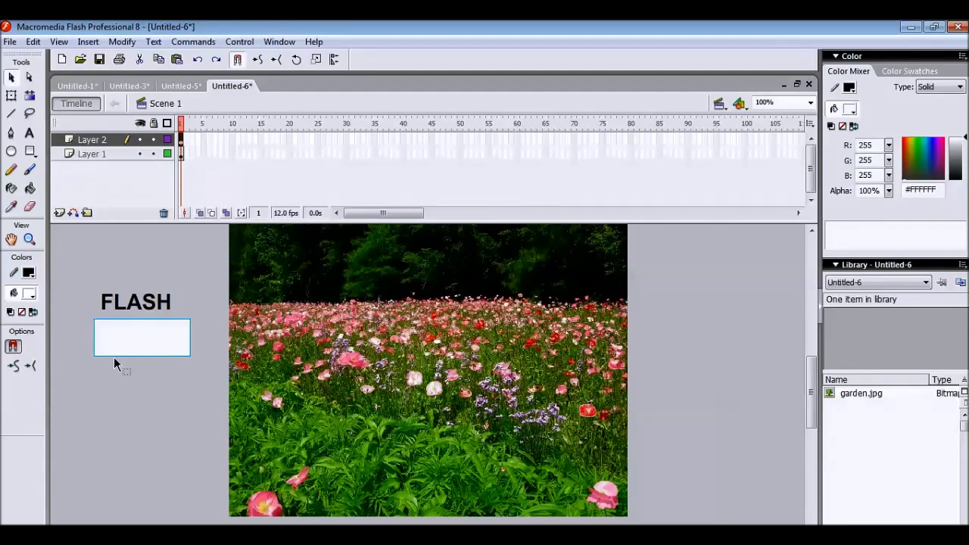
# Delete the FLASH text above the white rectangle
pyautogui.click(104, 293)
pyautogui.moveTo(95, 287); pyautogui.dragTo(172, 318)
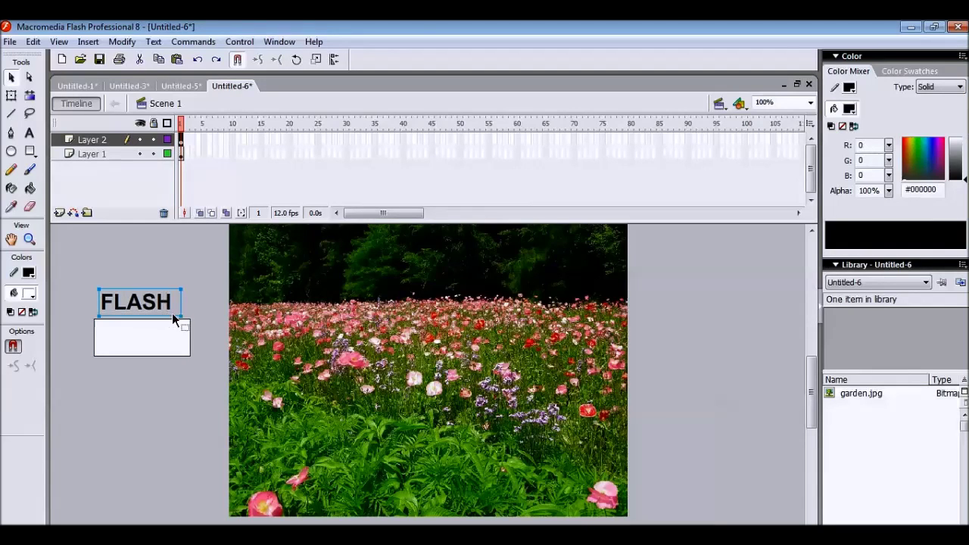
pyautogui.press('Delete')
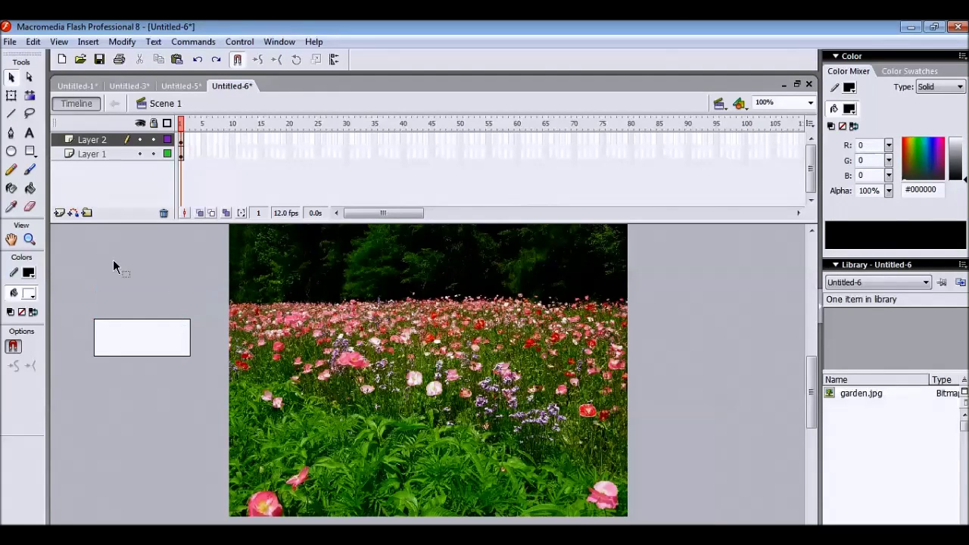
# Add the text FLASH again, starting it over the upper part of the white rectangle
pyautogui.click(30, 133)
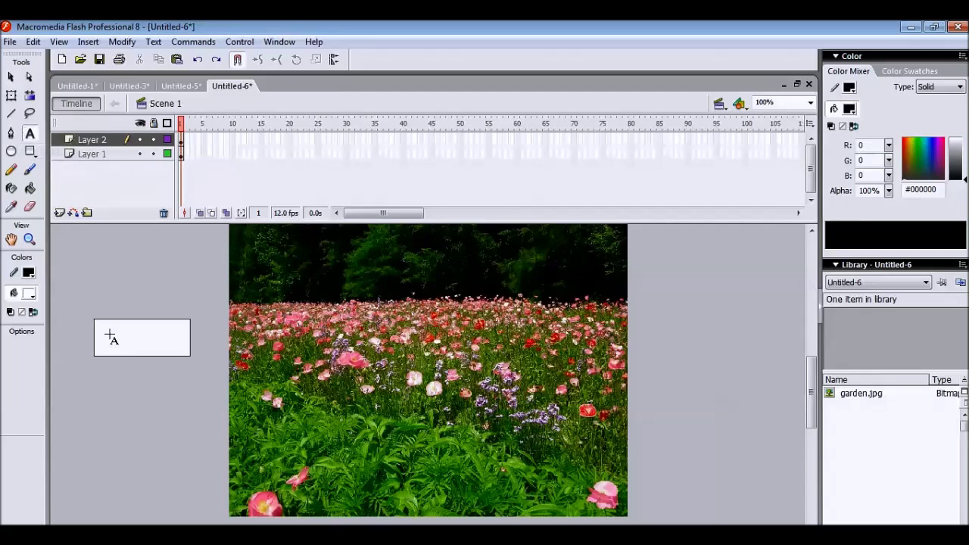
pyautogui.moveTo(110, 338); pyautogui.dragTo(169, 355)
pyautogui.click(134, 395)
pyautogui.click(114, 381)
pyautogui.click(107, 330)
pyautogui.write('f')
pyautogui.press('BackSpace')
pyautogui.write('FLASH')
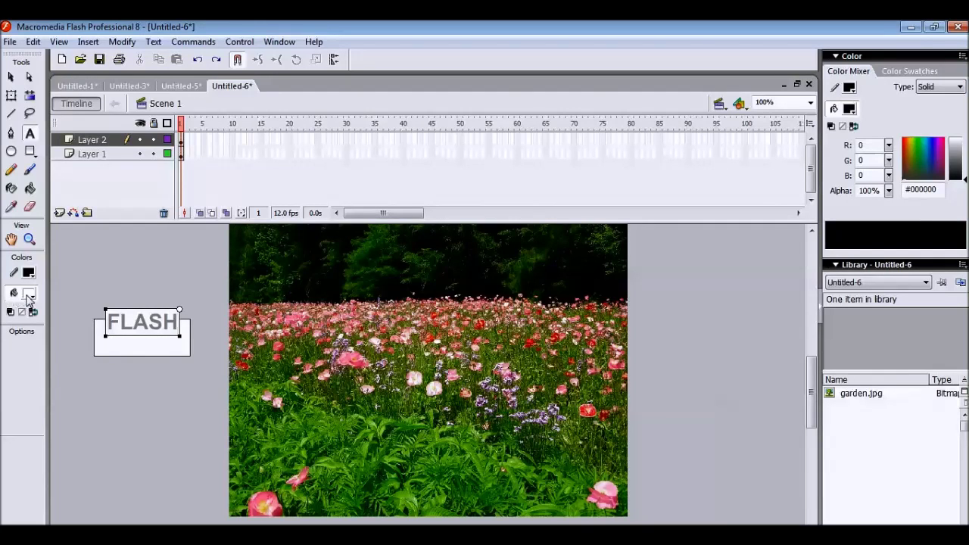
# Color the new FLASH text black (#000000)
pyautogui.click(29, 295)
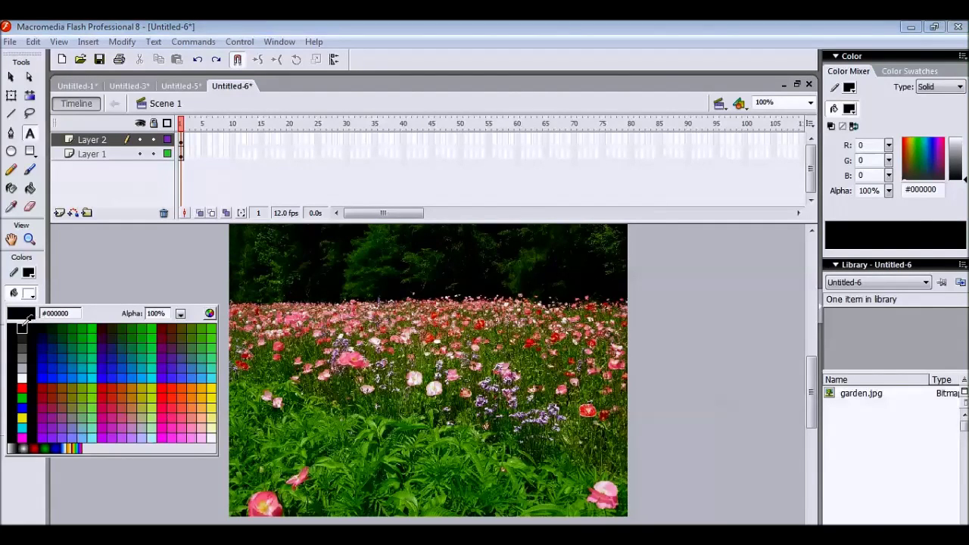
pyautogui.click(22, 331)
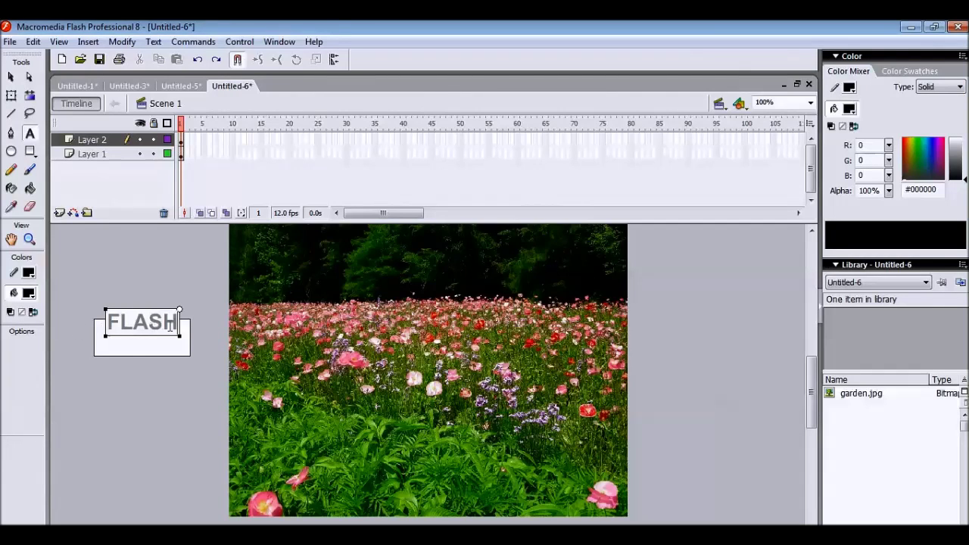
pyautogui.moveTo(178, 322); pyautogui.dragTo(53, 307)
pyautogui.click(30, 294)
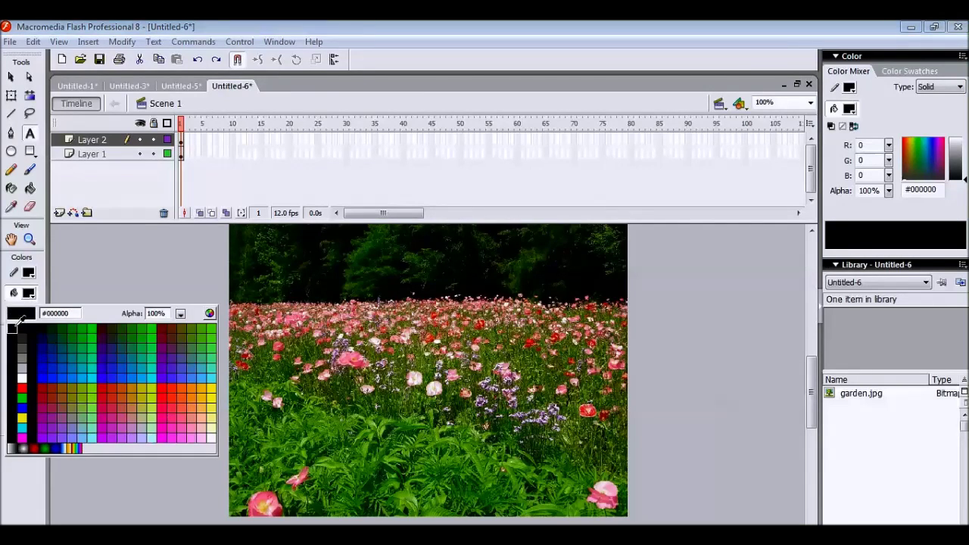
pyautogui.click(13, 326)
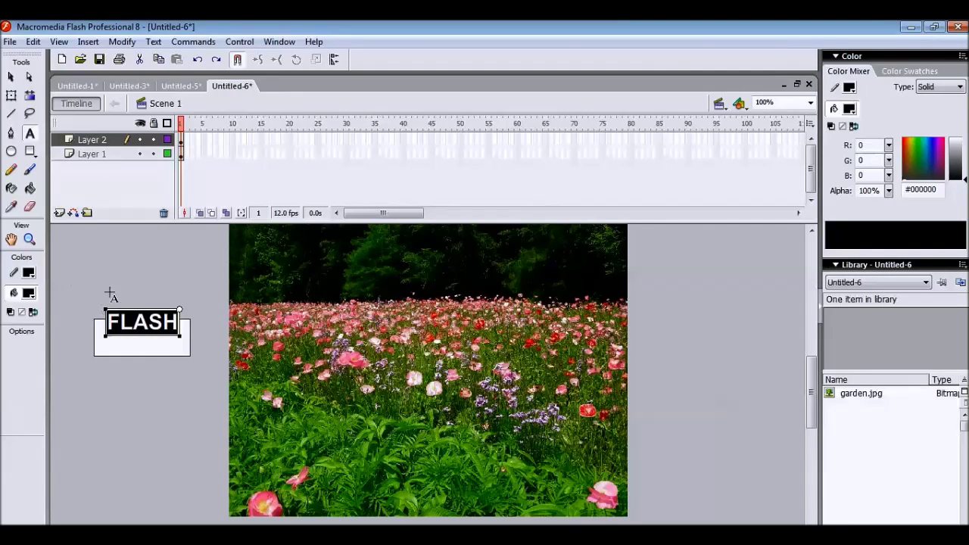
pyautogui.click(159, 364)
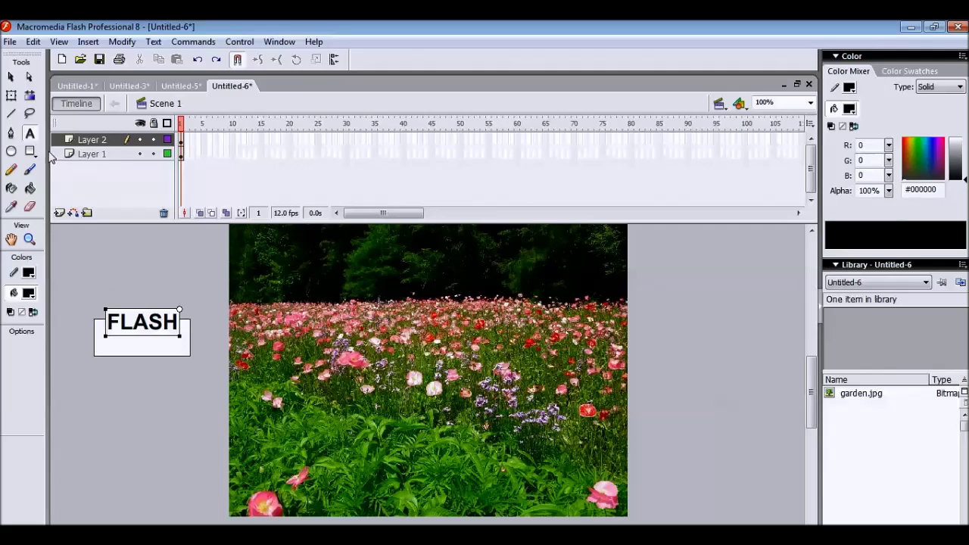
# Nudge the FLASH text down until it sits centered inside the white rectangle
pyautogui.click(10, 78)
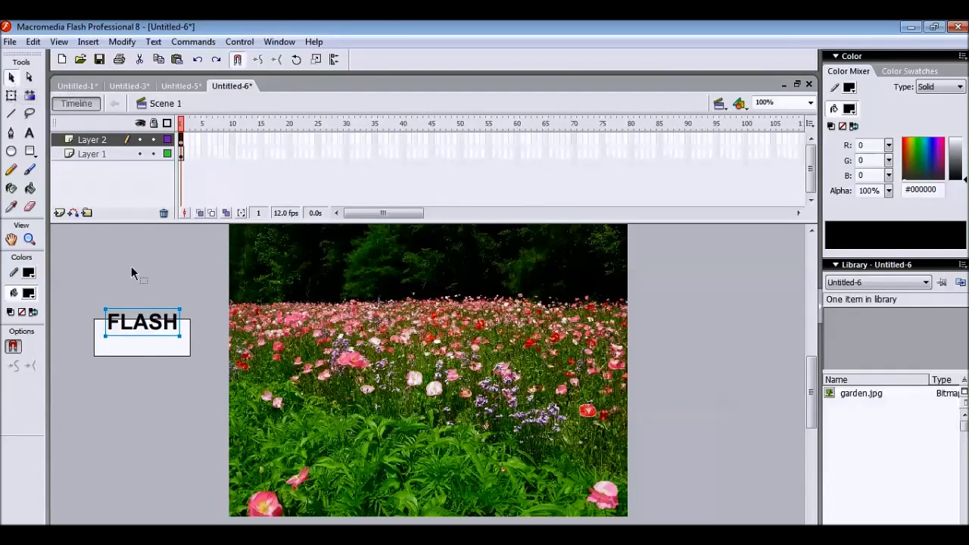
pyautogui.press('Down')
pyautogui.press('Down')
pyautogui.press('Down')
pyautogui.press('Down')
pyautogui.press('Down')
pyautogui.press('Down')
pyautogui.press('Down')
pyautogui.press('Down')
pyautogui.press('Down')
pyautogui.press('Down')
pyautogui.press('Down')
pyautogui.press('Down')
pyautogui.press('Down')
pyautogui.press('Down')
pyautogui.press('Down')
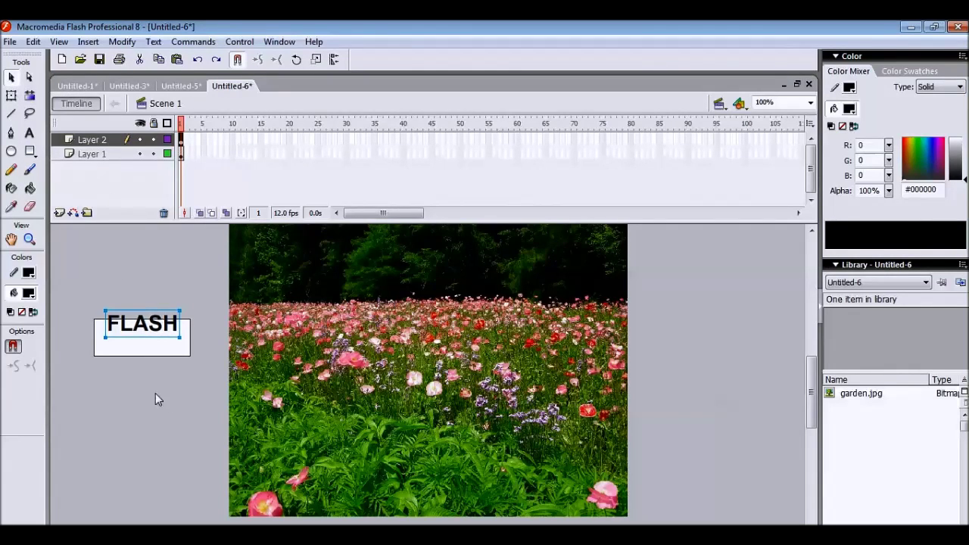
pyautogui.press('Down')
pyautogui.press('Down')
pyautogui.press('Down')
pyautogui.press('Down')
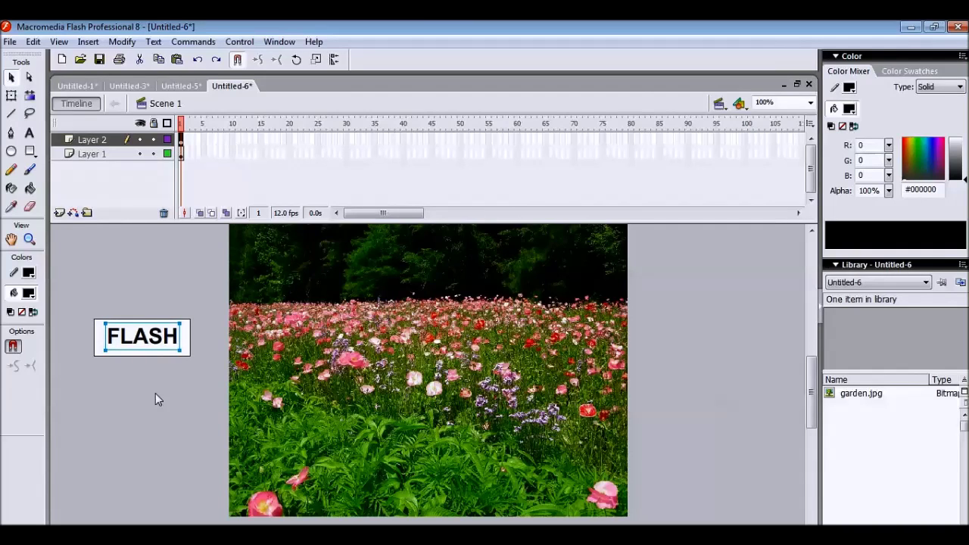
pyautogui.press('Down')
pyautogui.press('Down')
pyautogui.press('Left')
pyautogui.press('Left')
pyautogui.press('Left')
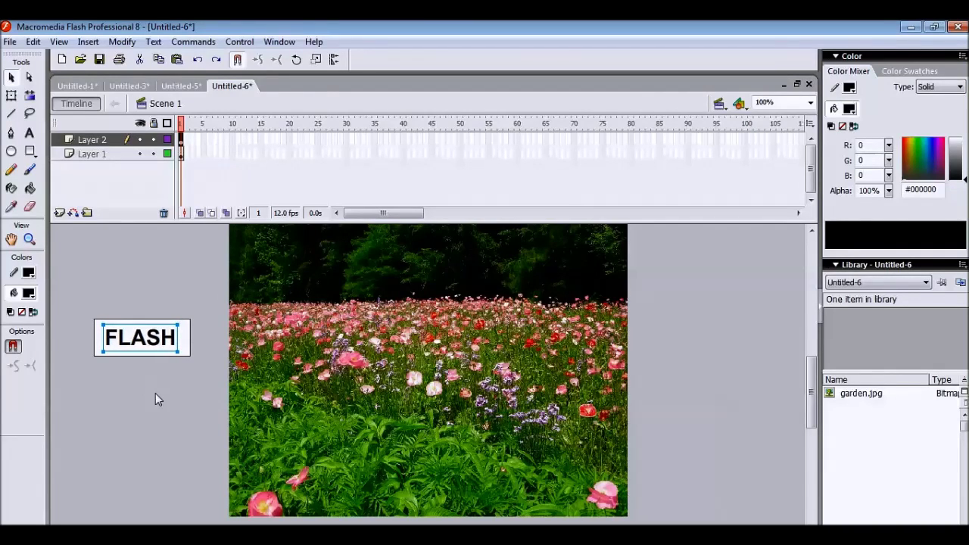
pyautogui.press('Right')
pyautogui.press('Right')
pyautogui.press('Right')
pyautogui.click(155, 393)
# Draw a vertical black line down from the rectangle's lower edge as the signboard's post
pyautogui.click(11, 113)
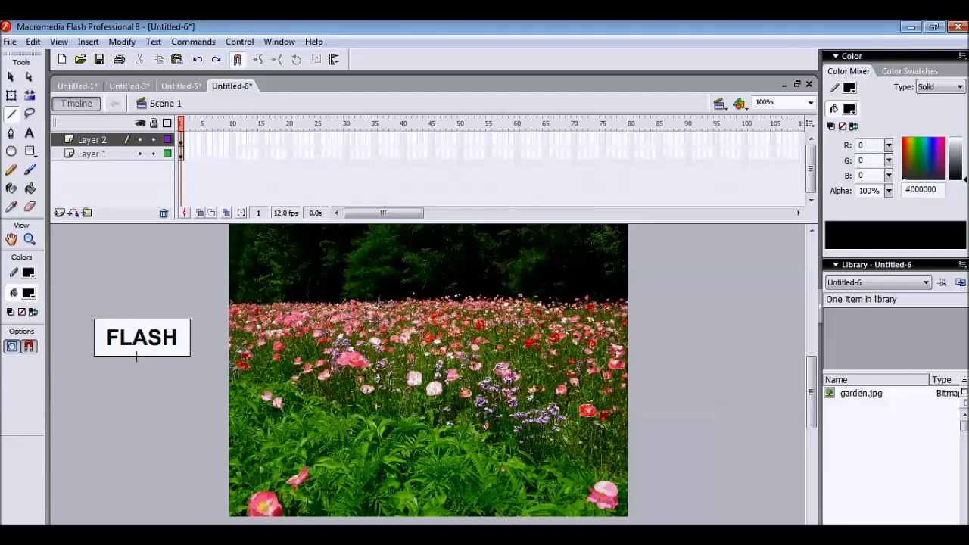
pyautogui.moveTo(136, 383); pyautogui.dragTo(137, 425)
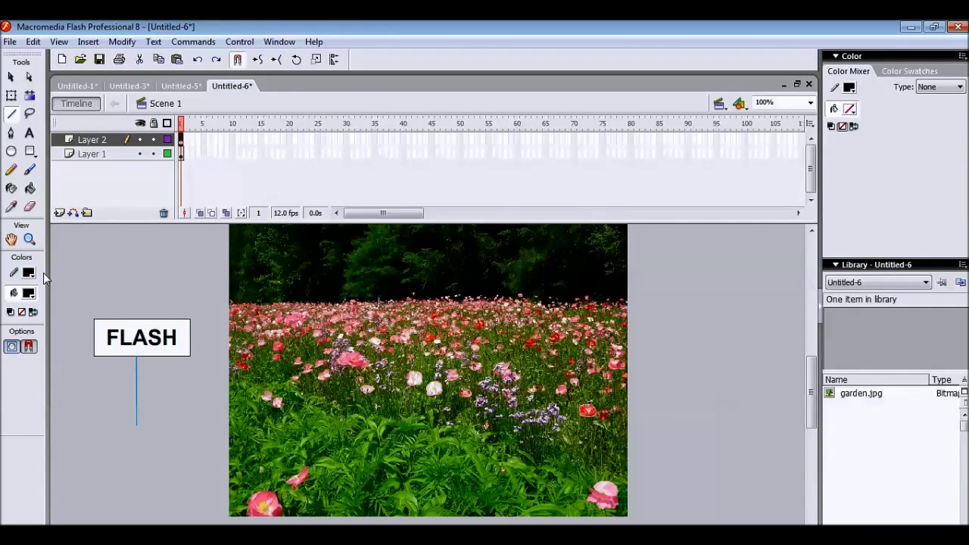
# Select the whole signboard together: the white rectangle, the FLASH text and the vertical post line
pyautogui.click(10, 77)
pyautogui.moveTo(67, 281); pyautogui.dragTo(210, 460)
pyautogui.click(144, 457)
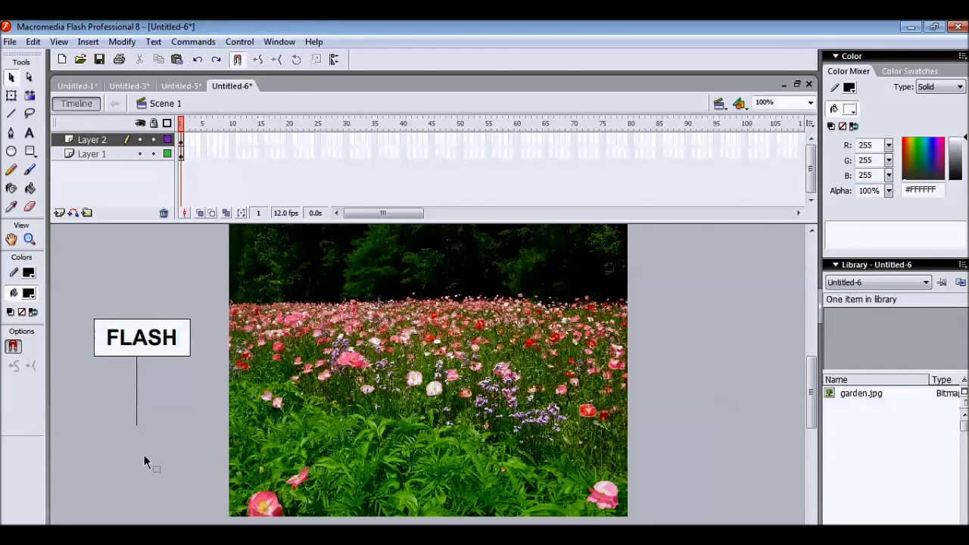
pyautogui.moveTo(65, 282); pyautogui.dragTo(196, 445)
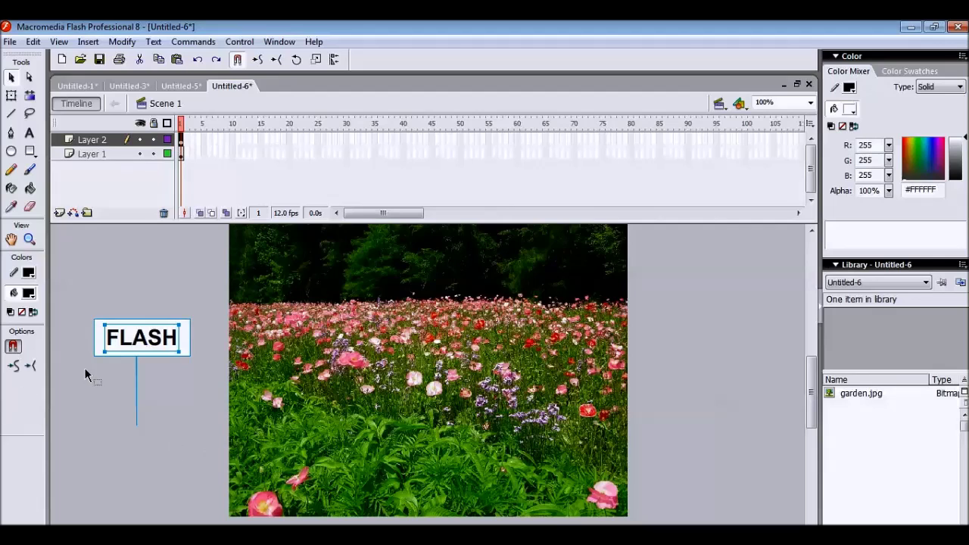
# Move the selected signboard onto the garden picture, slightly past its horizontal center, with the white board just below the flower field's far edge
pyautogui.press('Right')
pyautogui.press('Right')
pyautogui.press('Right')
pyautogui.press('Right')
pyautogui.press('Right')
pyautogui.press('Right')
pyautogui.press('Right')
pyautogui.press('Right')
pyautogui.press('Right')
pyautogui.press('Right')
pyautogui.press('Right')
pyautogui.press('Right')
pyautogui.press('Right')
pyautogui.press('Right')
pyautogui.press('Right')
pyautogui.press('Right')
pyautogui.press('Right')
pyautogui.press('Right')
pyautogui.press('Right')
pyautogui.press('Right')
pyautogui.press('Right')
pyautogui.press('Right')
pyautogui.press('Right')
pyautogui.press('Right')
pyautogui.press('Right')
pyautogui.press('Right')
pyautogui.press('Right')
pyautogui.press('Right')
pyautogui.press('Right')
pyautogui.press('Right')
pyautogui.press('Right')
pyautogui.press('Right')
pyautogui.press('Right')
pyautogui.press('Right')
pyautogui.press('Right')
pyautogui.press('Right')
pyautogui.press('Right')
pyautogui.press('Right')
pyautogui.press('Right')
pyautogui.press('Right')
pyautogui.press('Right')
pyautogui.press('Right')
pyautogui.press('Right')
pyautogui.press('Right')
pyautogui.press('Right')
pyautogui.press('Right')
pyautogui.press('Right')
pyautogui.press('Right')
pyautogui.press('Right')
pyautogui.press('Right')
pyautogui.press('Right')
pyautogui.press('Right')
pyautogui.press('Right')
pyautogui.press('Right')
pyautogui.press('Right')
pyautogui.press('Right')
pyautogui.press('Right')
pyautogui.press('Right')
pyautogui.press('Right')
pyautogui.press('Right')
pyautogui.press('Right')
pyautogui.press('Right')
pyautogui.press('Right')
pyautogui.press('Right')
pyautogui.press('Right')
pyautogui.press('Right')
pyautogui.press('Right')
pyautogui.press('Right')
pyautogui.press('Right')
pyautogui.press('Right')
pyautogui.press('Right')
pyautogui.press('Right')
pyautogui.press('Right')
pyautogui.press('Right')
pyautogui.press('Right')
pyautogui.press('Right')
pyautogui.press('Right')
pyautogui.press('Right')
pyautogui.press('Right')
pyautogui.press('Right')
pyautogui.press('Right')
pyautogui.press('Right')
pyautogui.press('Right')
pyautogui.press('Right')
pyautogui.press('Right')
pyautogui.press('Right')
pyautogui.press('Right')
pyautogui.press('Right')
pyautogui.press('Right')
pyautogui.press('Right')
pyautogui.press('Right')
pyautogui.press('Right')
pyautogui.press('Right')
pyautogui.press('Right')
pyautogui.press('Right')
pyautogui.press('Right')
pyautogui.press('Right')
pyautogui.press('Right')
pyautogui.press('Right')
pyautogui.press('Right')
pyautogui.press('Right')
pyautogui.press('Right')
pyautogui.press('Right')
pyautogui.press('Right')
pyautogui.press('Right')
pyautogui.press('Right')
pyautogui.press('Right')
pyautogui.press('Right')
pyautogui.press('Right')
pyautogui.press('Right')
pyautogui.press('Right')
pyautogui.press('Right')
pyautogui.press('Right')
pyautogui.press('Right')
pyautogui.press('Right')
pyautogui.press('Right')
pyautogui.press('Right')
pyautogui.press('Right')
pyautogui.press('Right')
pyautogui.press('Right')
pyautogui.press('Right')
pyautogui.press('Right')
pyautogui.press('Right')
pyautogui.press('Right')
pyautogui.press('Right')
pyautogui.press('Right')
pyautogui.press('Right')
pyautogui.press('Right')
pyautogui.press('Right')
pyautogui.press('Right')
pyautogui.press('Right')
pyautogui.press('Right')
pyautogui.press('Right')
pyautogui.press('Right')
pyautogui.press('Right')
pyautogui.press('Right')
pyautogui.press('Right')
pyautogui.press('Right')
pyautogui.press('Right')
pyautogui.press('Right')
pyautogui.press('Right')
pyautogui.press('Right')
pyautogui.press('Right')
pyautogui.press('Right')
pyautogui.press('Right')
pyautogui.press('Right')
pyautogui.press('Right')
pyautogui.press('Right')
pyautogui.press('Right')
pyautogui.press('Right')
pyautogui.press('Up')
pyautogui.press('Up')
pyautogui.press('Up')
pyautogui.press('Up')
pyautogui.press('Up')
pyautogui.press('Up')
pyautogui.press('Up')
pyautogui.press('Up')
pyautogui.press('Up')
pyautogui.press('Up')
pyautogui.press('Up')
pyautogui.press('Up')
pyautogui.press('Up')
pyautogui.press('Up')
pyautogui.press('Up')
pyautogui.press('Up')
pyautogui.press('Up')
pyautogui.press('Up')
pyautogui.press('Up')
pyautogui.press('Up')
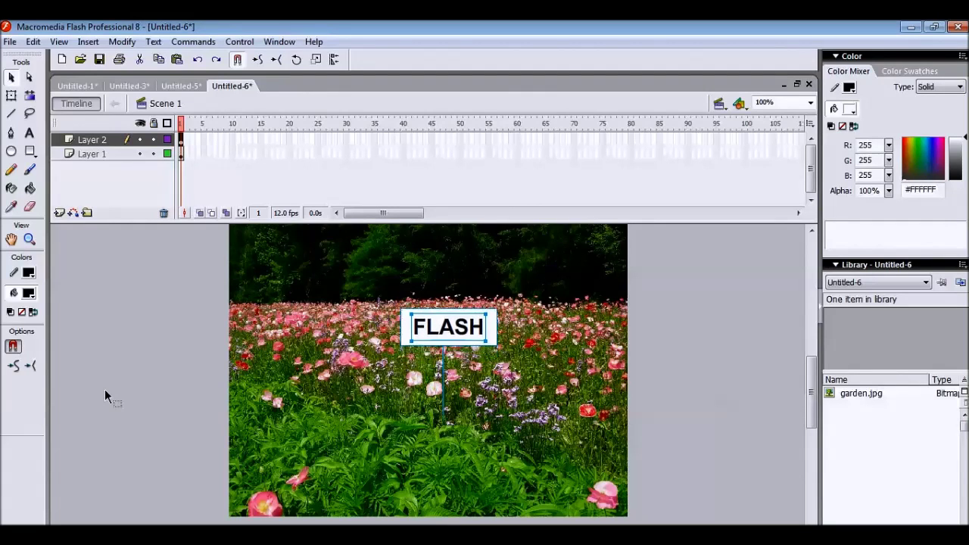
# Nudge the signboard up and slightly left until the whole white board stands above the flower field, against the dark trees
pyautogui.press('Up')
pyautogui.press('Up')
pyautogui.press('Up')
pyautogui.press('Up')
pyautogui.press('Up')
pyautogui.press('Up')
pyautogui.press('Up')
pyautogui.press('Up')
pyautogui.press('Up')
pyautogui.press('Up')
pyautogui.press('Up')
pyautogui.press('Up')
pyautogui.press('Up')
pyautogui.press('Up')
pyautogui.press('Up')
pyautogui.press('Up')
pyautogui.press('Up')
pyautogui.press('Up')
pyautogui.press('Up')
pyautogui.press('Up')
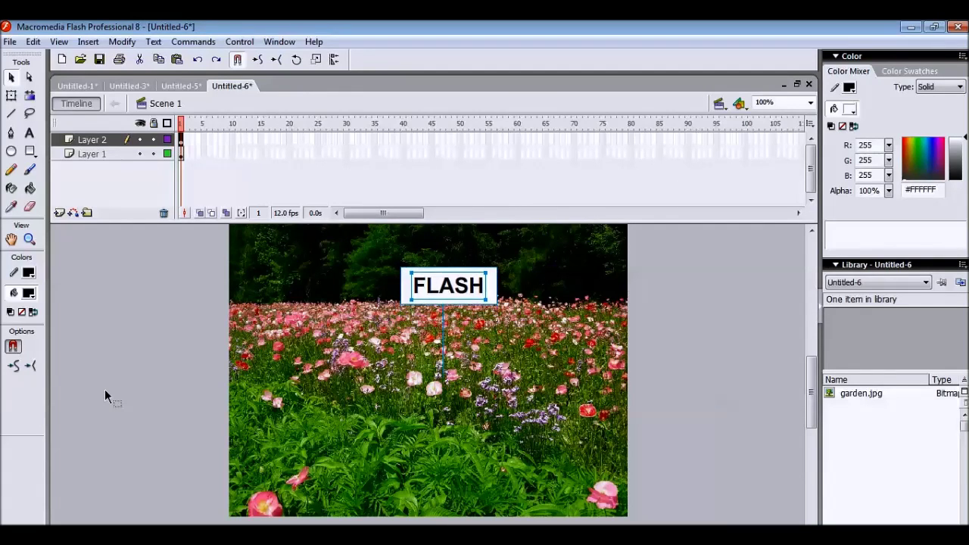
pyautogui.press('Left')
pyautogui.press('Left')
pyautogui.press('Left')
pyautogui.press('Left')
pyautogui.press('Left')
pyautogui.press('Left')
pyautogui.press('Left')
pyautogui.press('Left')
pyautogui.press('Left')
pyautogui.press('Left')
pyautogui.press('Left')
pyautogui.press('Left')
pyautogui.press('Left')
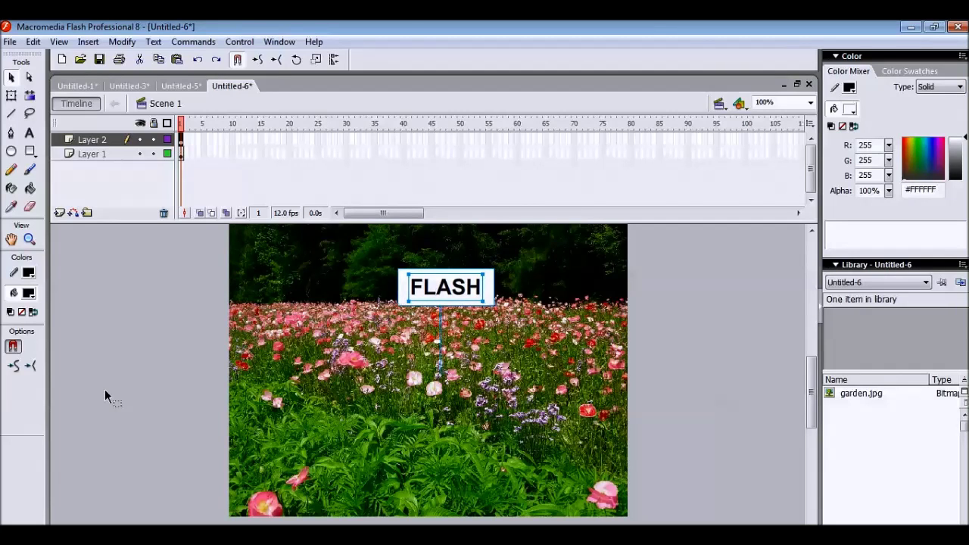
pyautogui.press('Up')
pyautogui.press('Up')
pyautogui.press('Up')
pyautogui.press('Up')
pyautogui.press('Up')
pyautogui.press('Up')
pyautogui.press('Up')
pyautogui.press('Up')
pyautogui.press('Up')
pyautogui.press('Up')
pyautogui.press('Up')
pyautogui.press('Up')
pyautogui.press('Up')
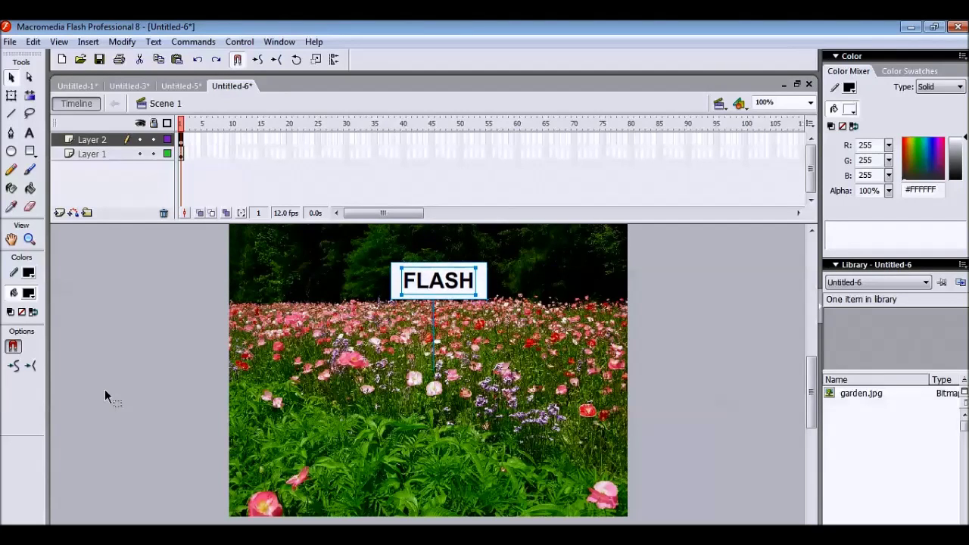
pyautogui.press('Up')
pyautogui.press('Up')
pyautogui.press('Up')
pyautogui.press('Up')
pyautogui.press('Up')
pyautogui.press('Up')
pyautogui.press('Up')
pyautogui.press('Up')
pyautogui.press('Up')
pyautogui.press('Up')
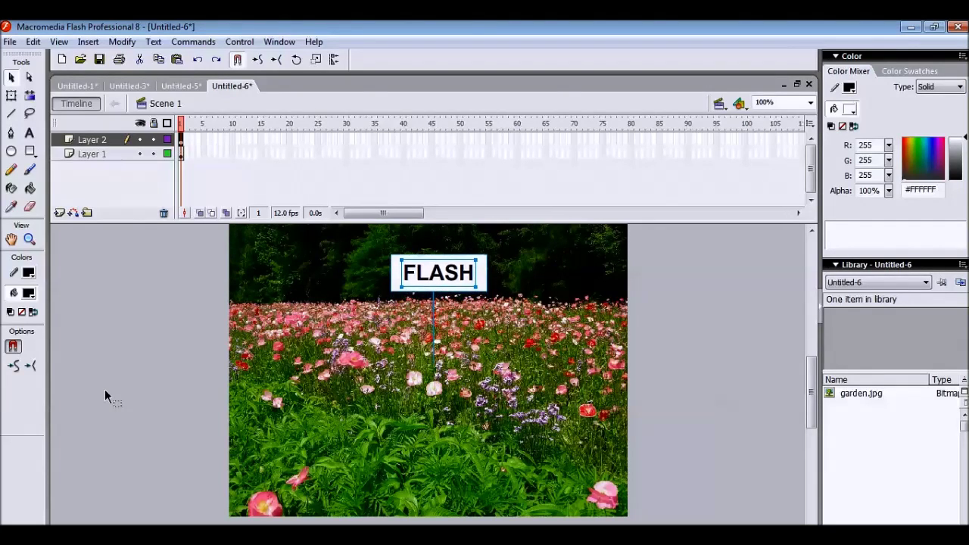
pyautogui.press('Up')
pyautogui.press('Up')
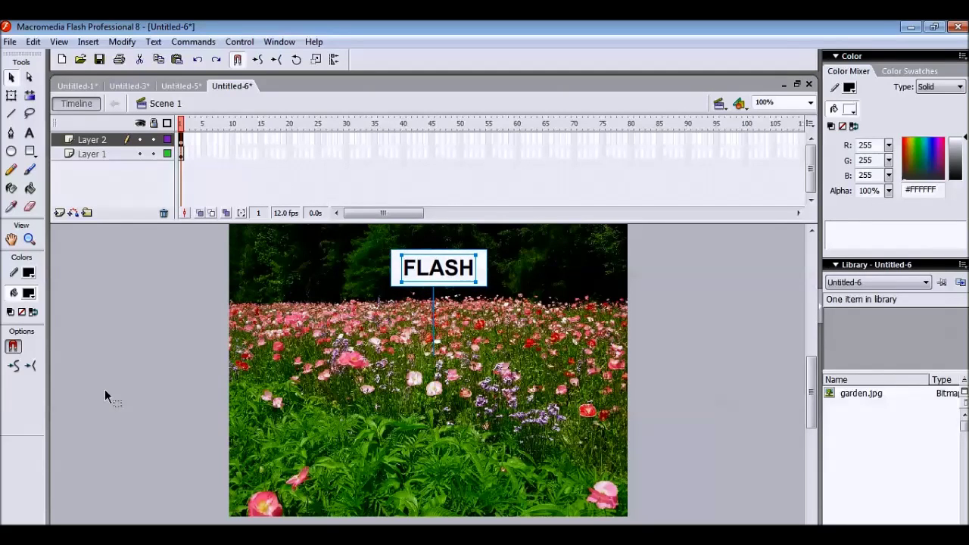
pyautogui.click(704, 409)
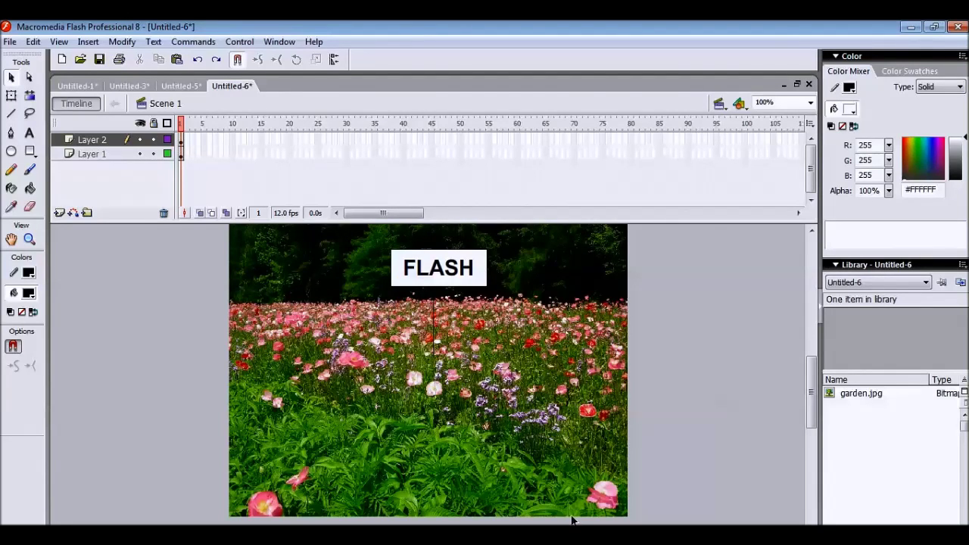
# Add a new layer above the signboard layer and import ani-Butterfly1.gif into the library
pyautogui.click(59, 214)
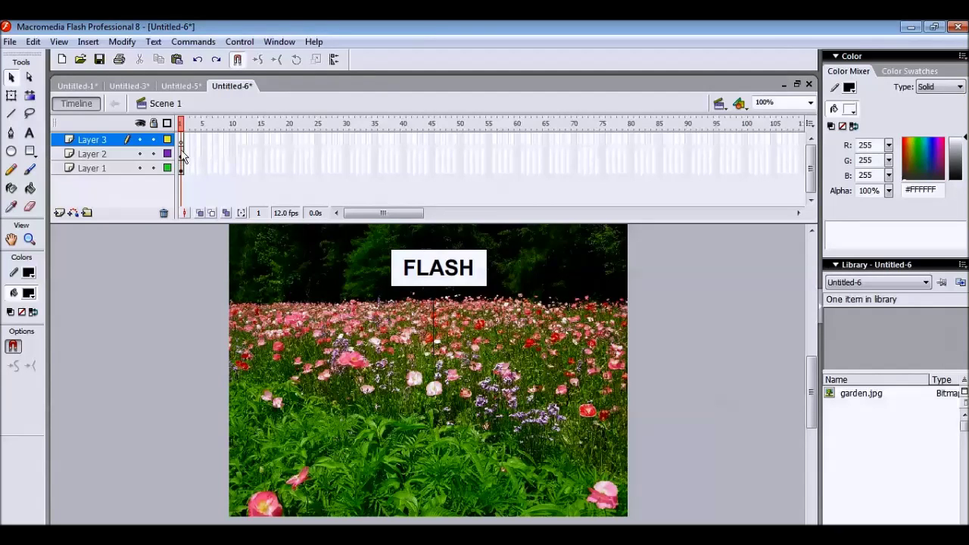
pyautogui.click(10, 42)
pyautogui.moveTo(97, 258)
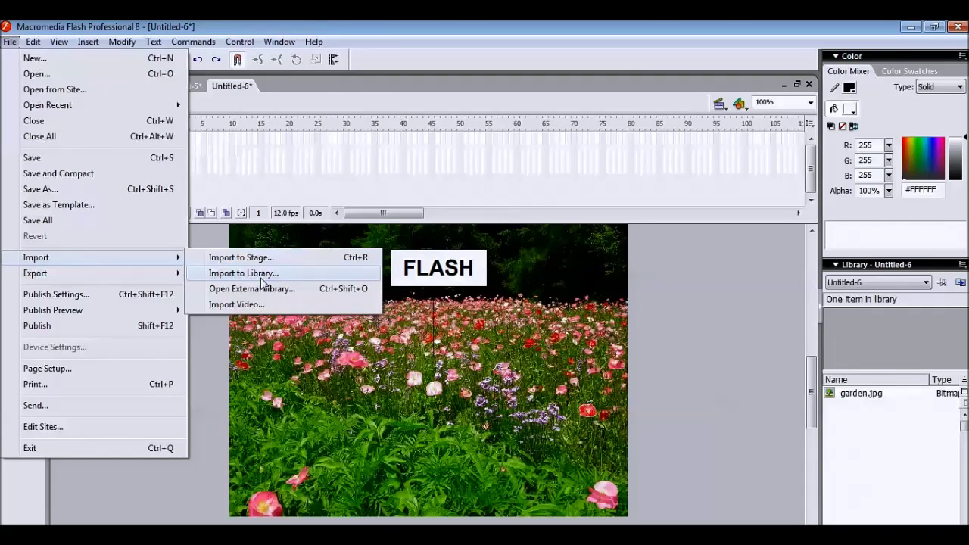
pyautogui.click(261, 278)
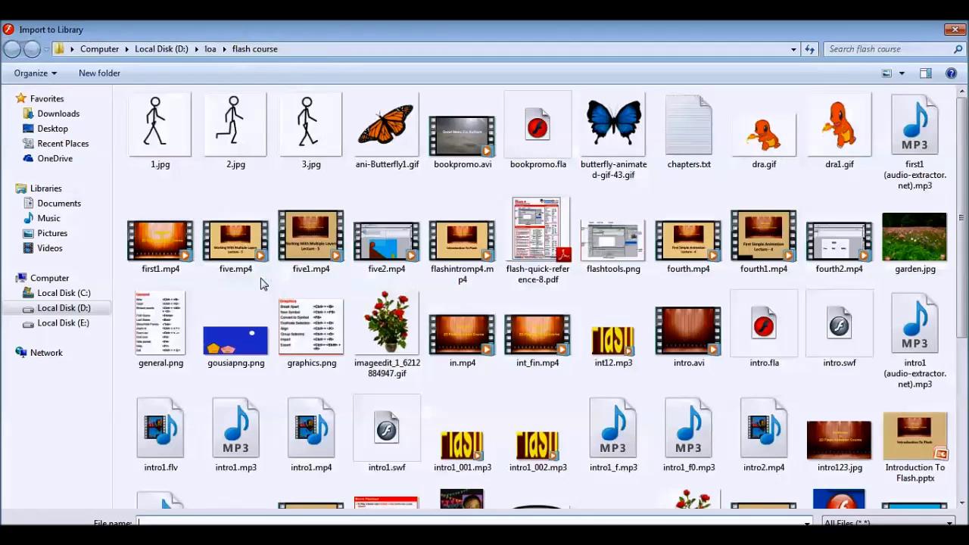
pyautogui.click(386, 125)
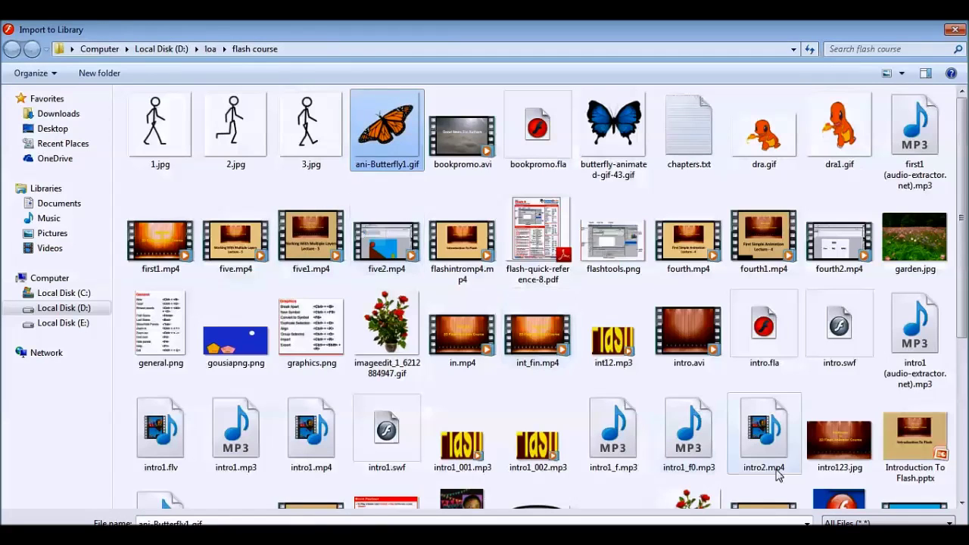
pyautogui.press('Return')
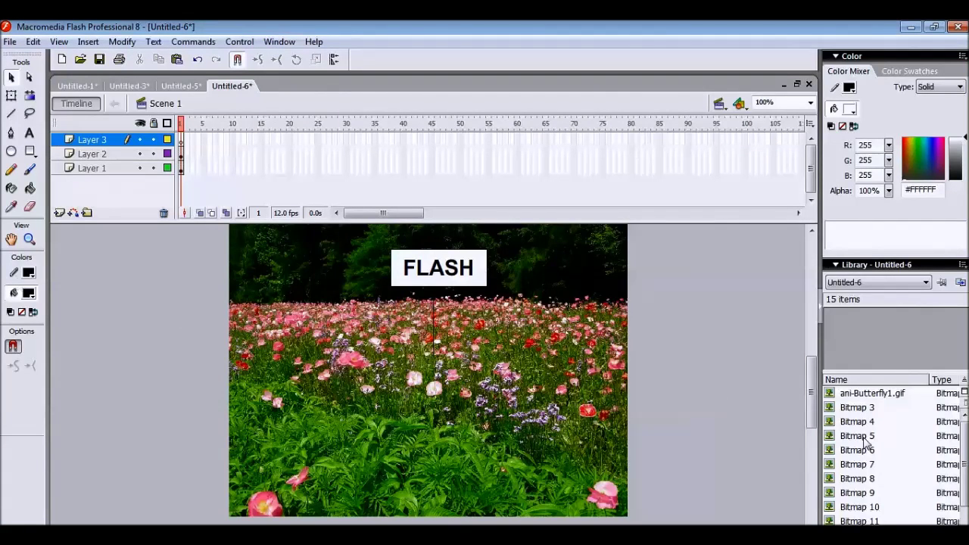
# Preview the imported butterfly movie clip in the library and place an instance over the garden picture on Layer 3
pyautogui.scroll(-2, 894, 454)
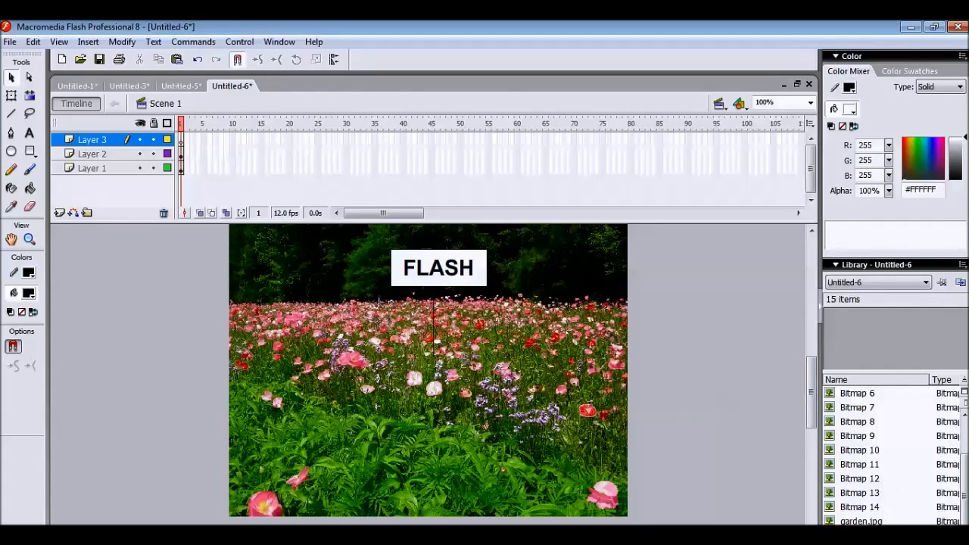
pyautogui.click(862, 536)
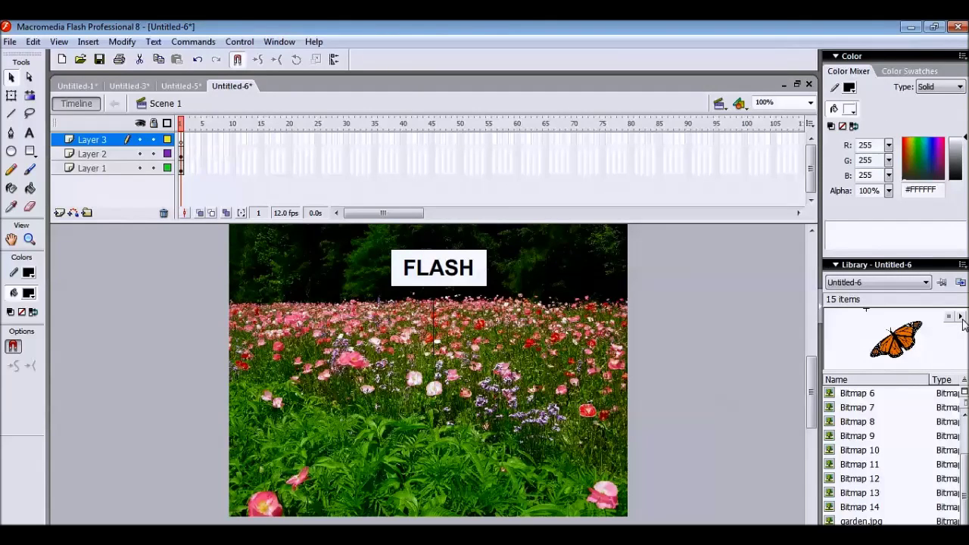
pyautogui.click(961, 317)
pyautogui.moveTo(919, 354); pyautogui.dragTo(503, 369)
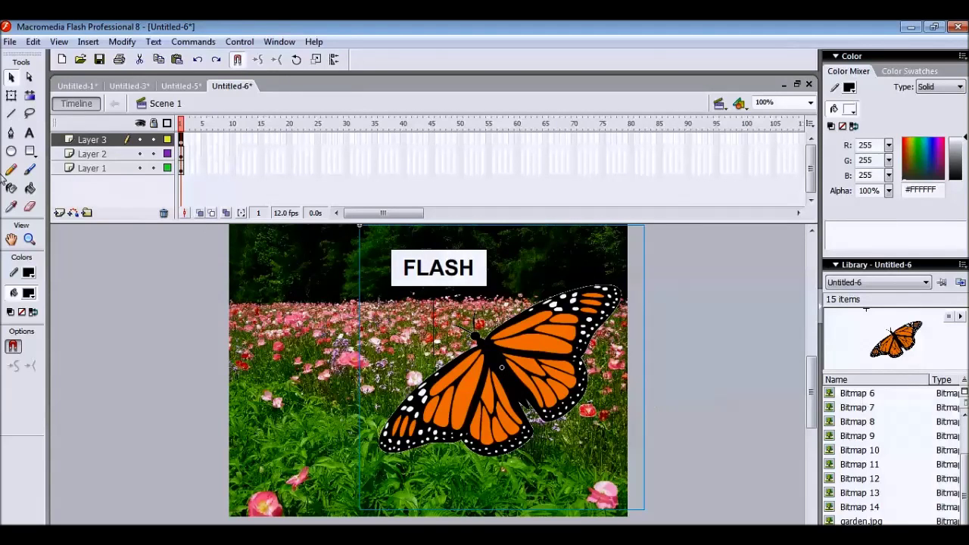
# Scale the butterfly down to roughly a third of its size and move it off the stage, beside the garden's lower-left edge
pyautogui.click(12, 95)
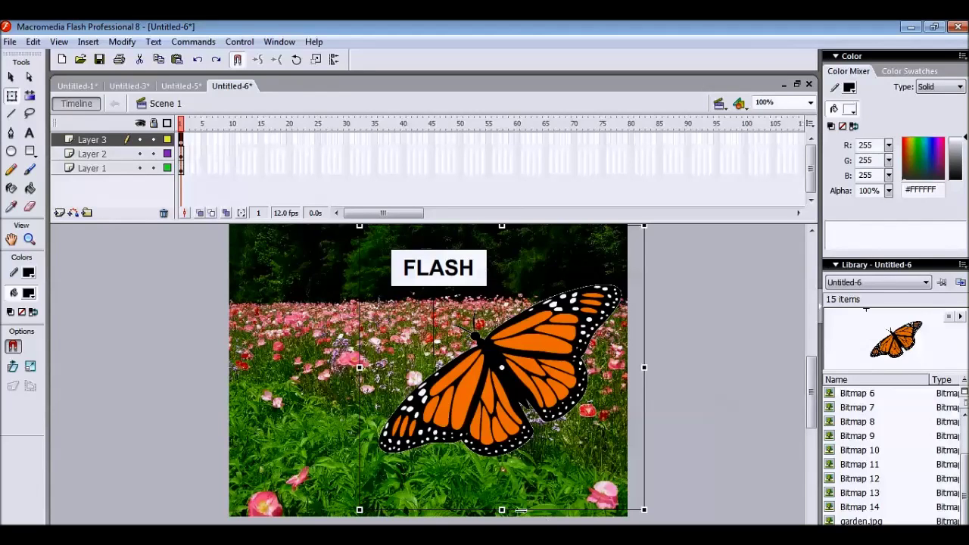
pyautogui.moveTo(501, 510); pyautogui.dragTo(502, 461)
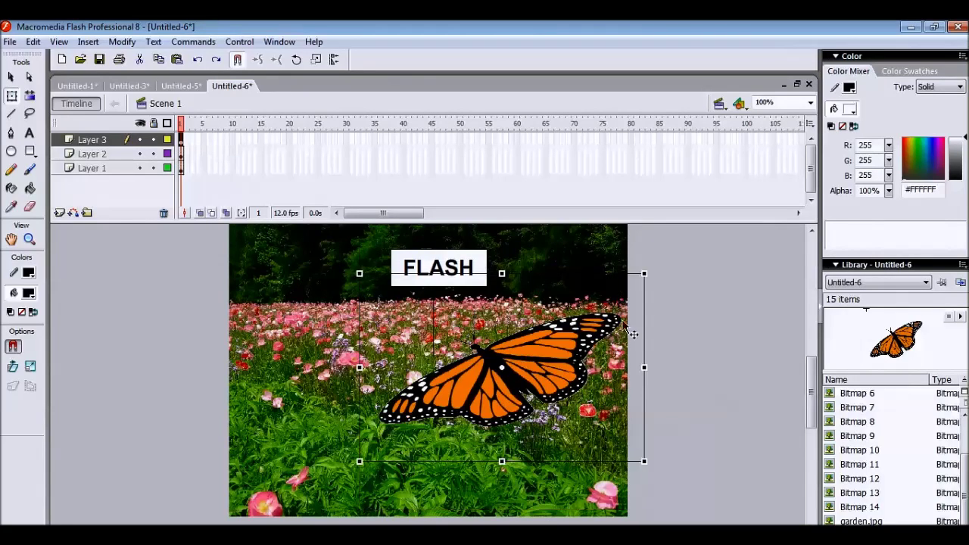
pyautogui.moveTo(643, 274); pyautogui.dragTo(574, 317)
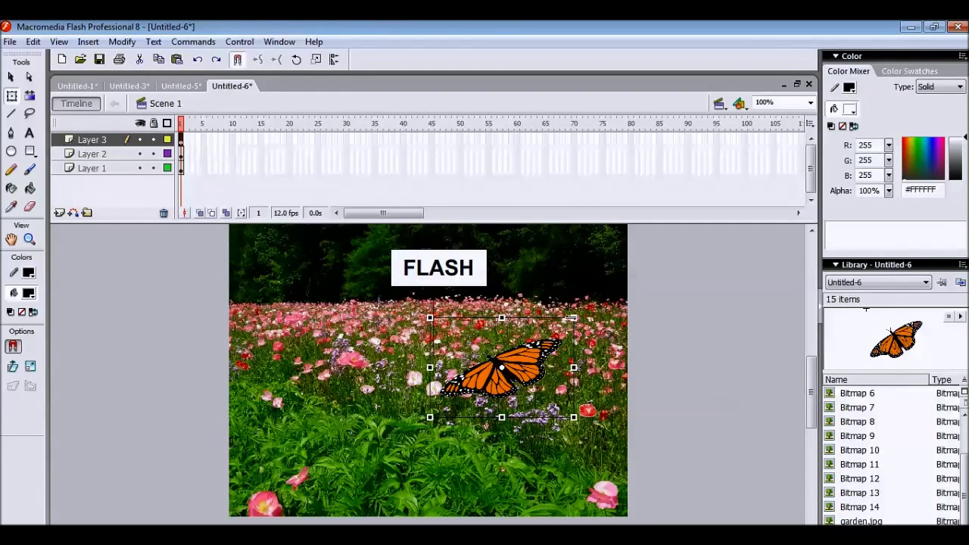
pyautogui.moveTo(574, 318); pyautogui.dragTo(555, 326)
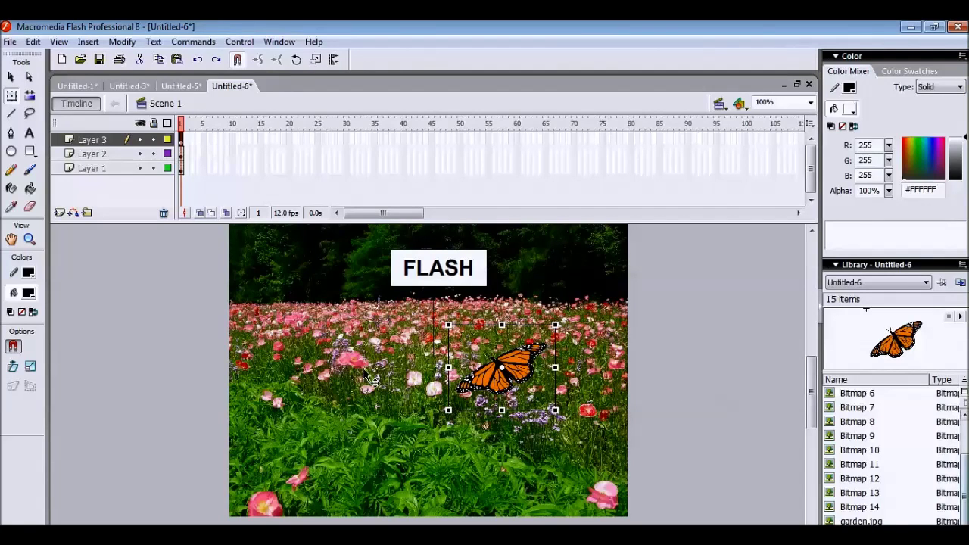
pyautogui.moveTo(511, 381); pyautogui.dragTo(173, 470)
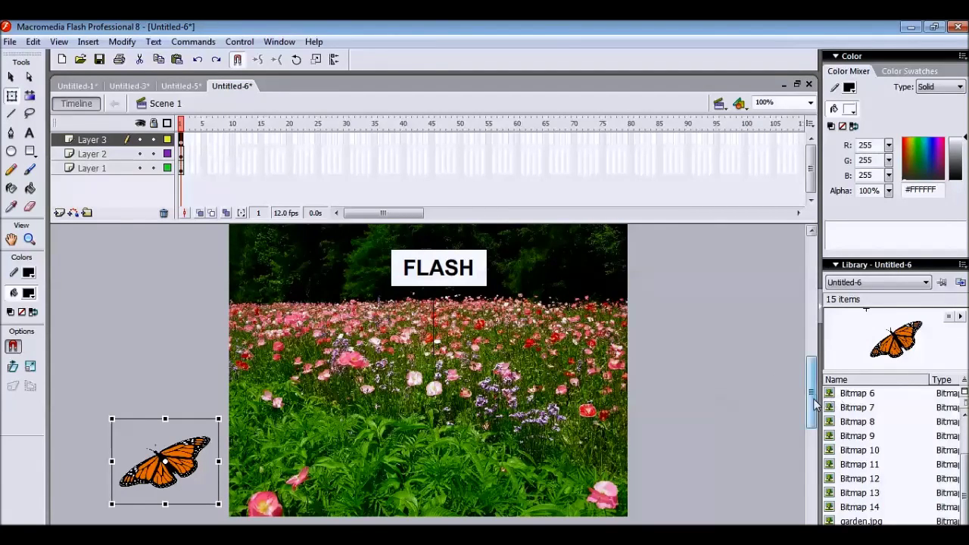
# Rotate the butterfly about 90° clockwise so its head points toward the garden, and shift it slightly farther down and away from the picture
pyautogui.moveTo(814, 402); pyautogui.dragTo(814, 414)
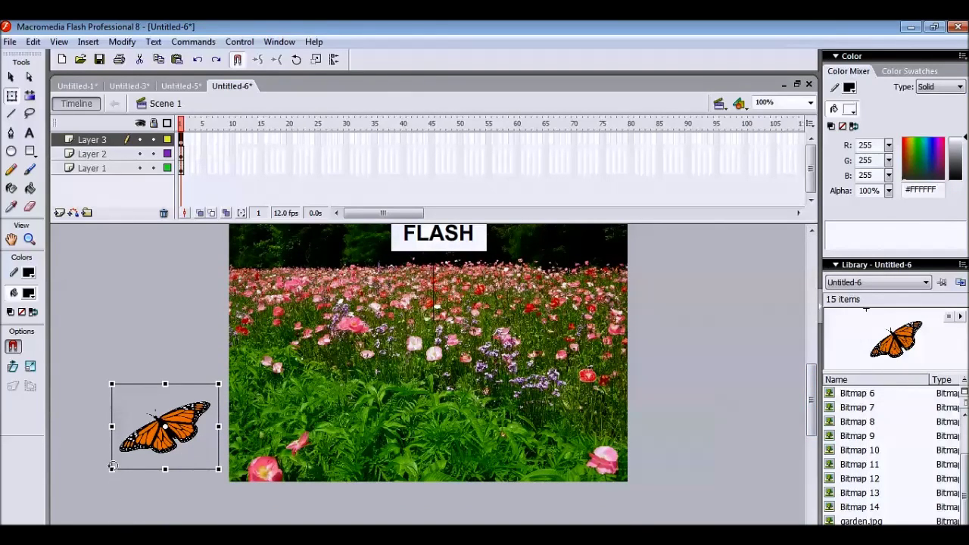
pyautogui.moveTo(112, 466); pyautogui.dragTo(99, 409)
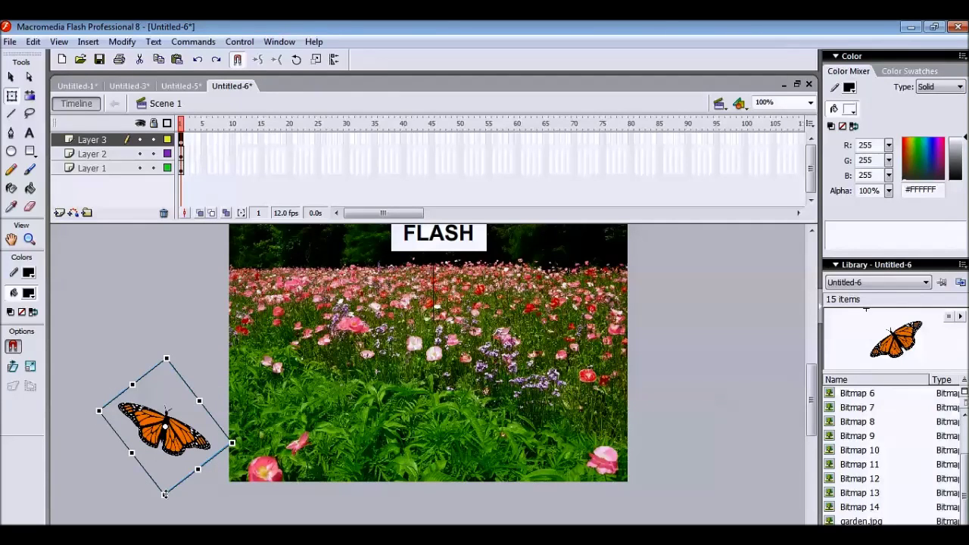
pyautogui.moveTo(165, 495); pyautogui.dragTo(132, 486)
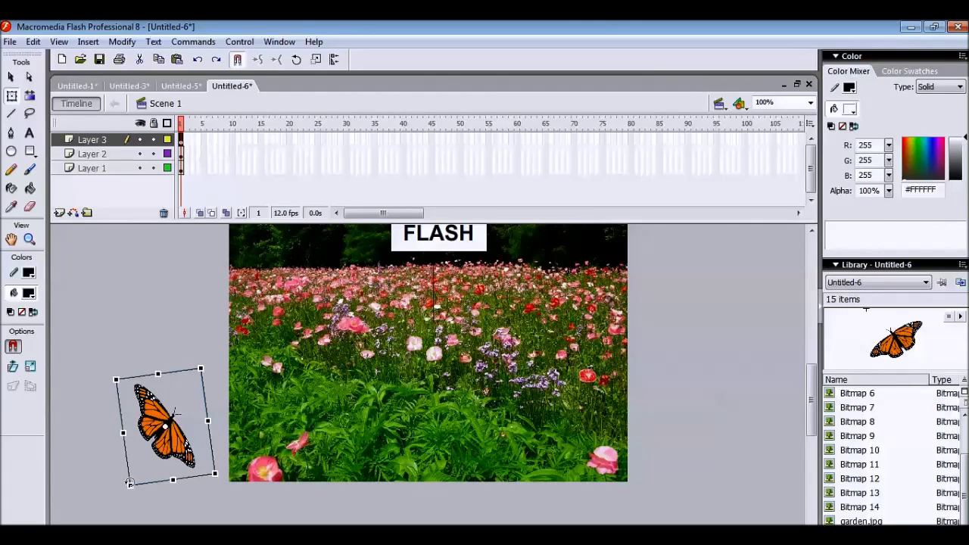
pyautogui.moveTo(130, 483); pyautogui.dragTo(130, 491)
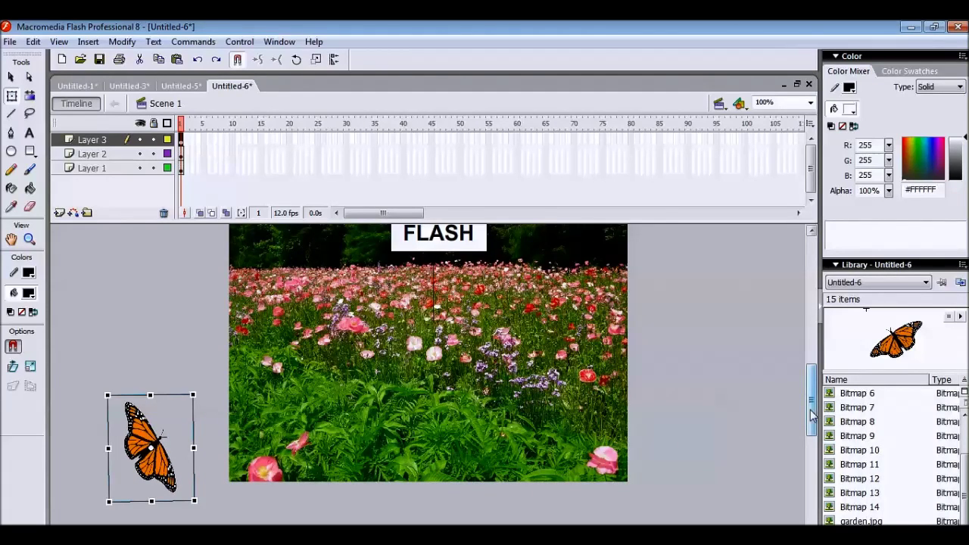
# Insert a keyframe at frame 30 of the butterfly layer and extend the signboard and garden layers to frame 30
pyautogui.scroll(1, 811, 413)
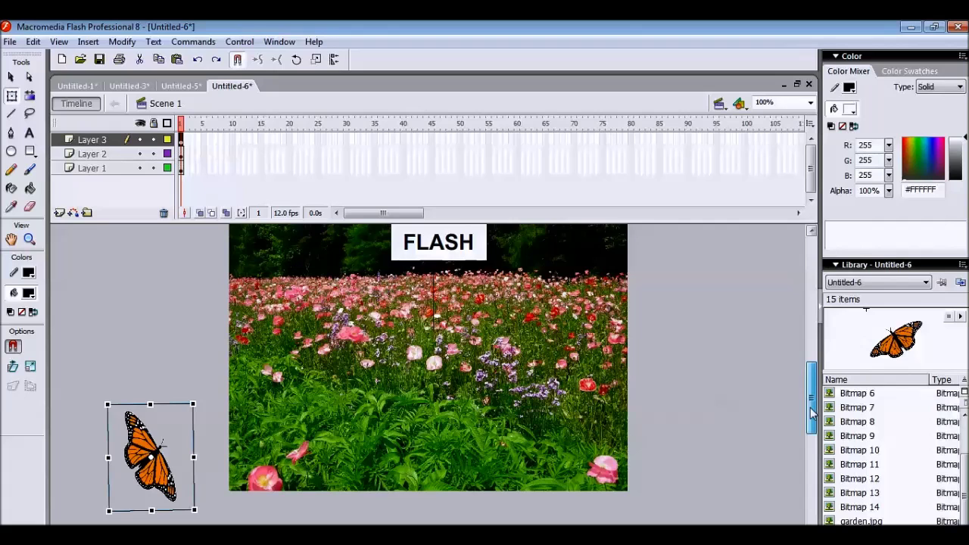
pyautogui.moveTo(811, 413); pyautogui.dragTo(815, 408)
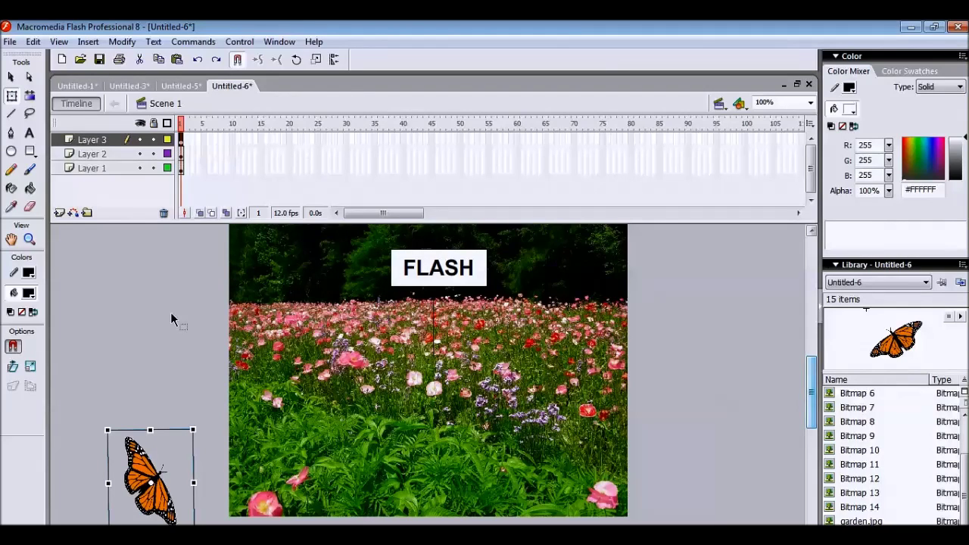
pyautogui.rightClick(346, 140)
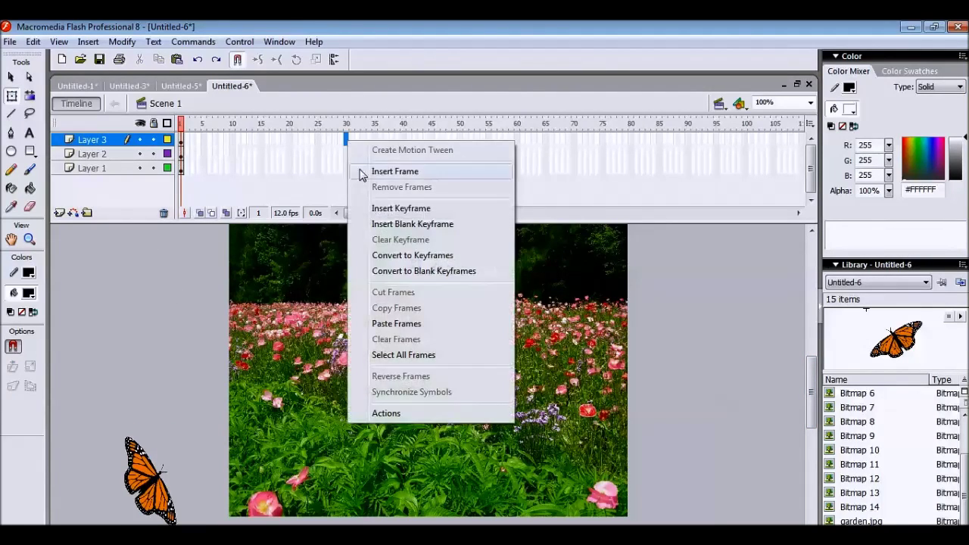
pyautogui.click(377, 209)
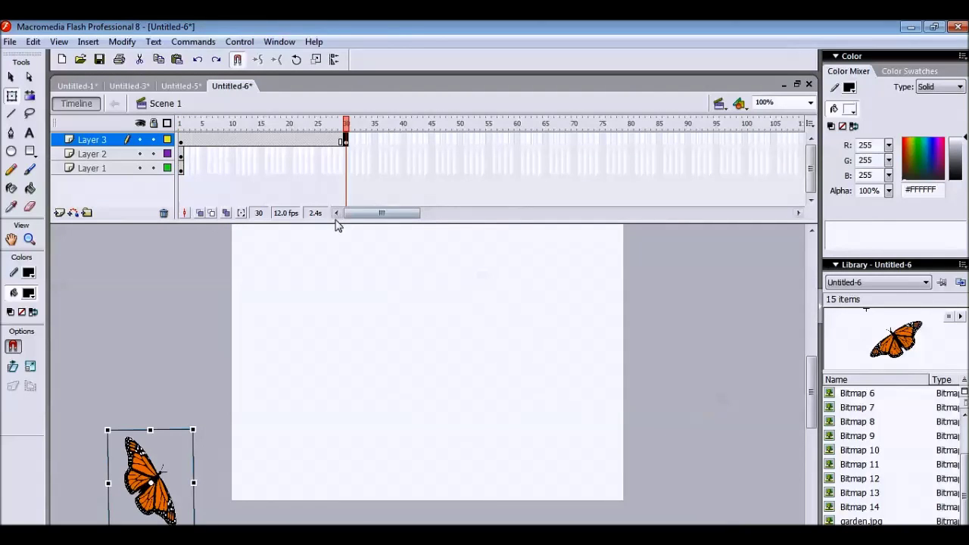
pyautogui.rightClick(346, 155)
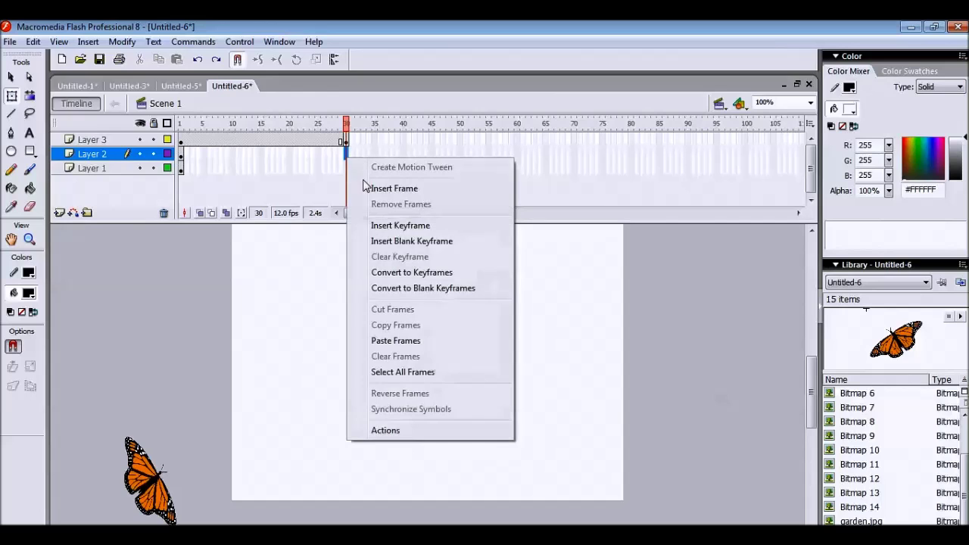
pyautogui.click(365, 188)
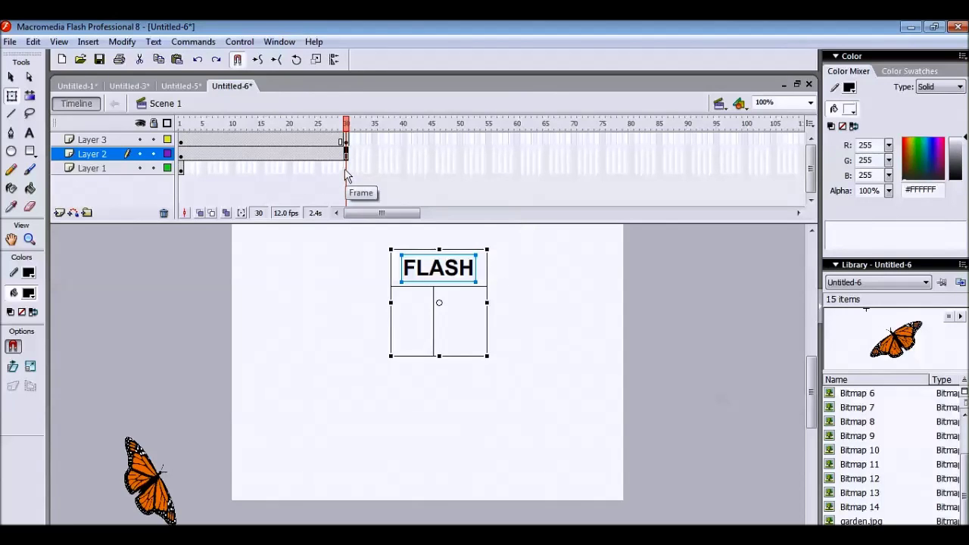
pyautogui.rightClick(345, 169)
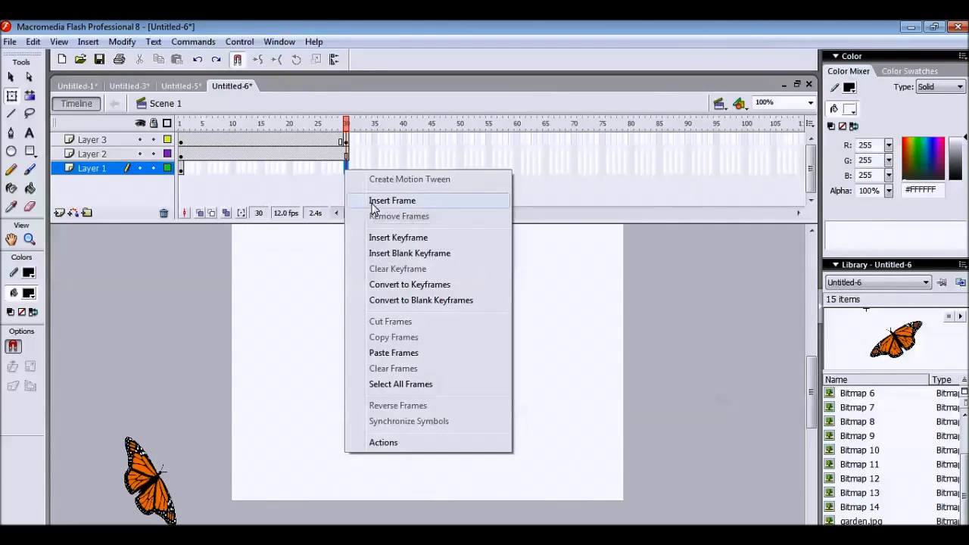
pyautogui.click(372, 206)
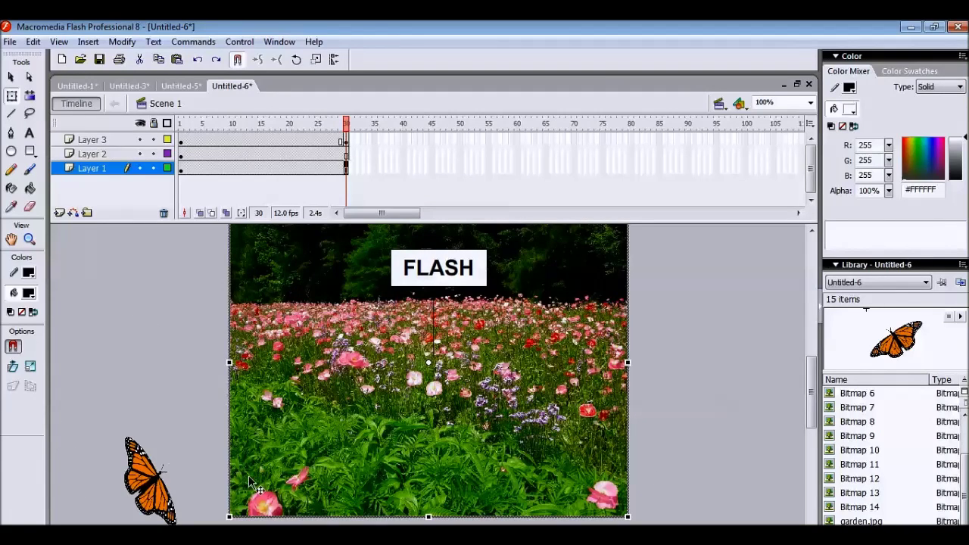
# Copy the first keyframe of the butterfly layer, Layer 3
pyautogui.click(171, 491)
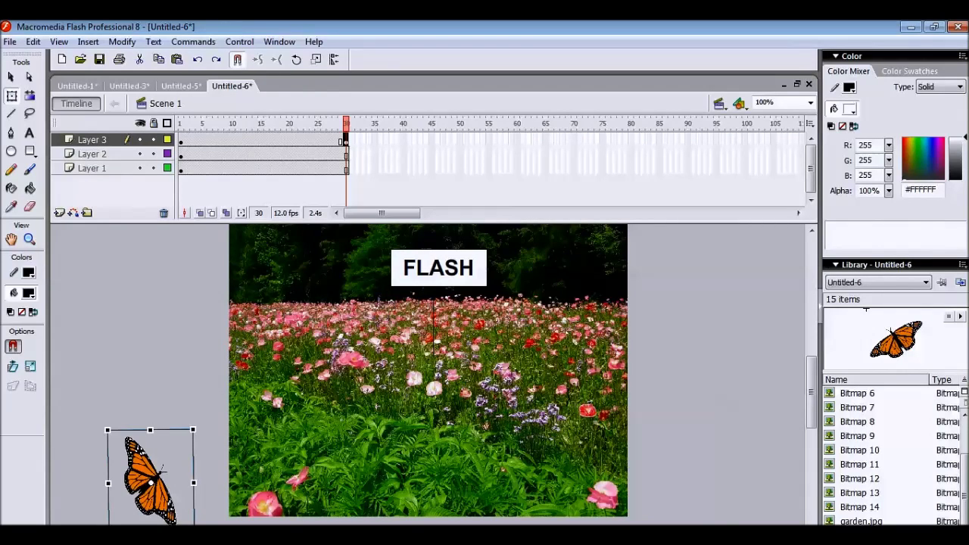
pyautogui.click(181, 144)
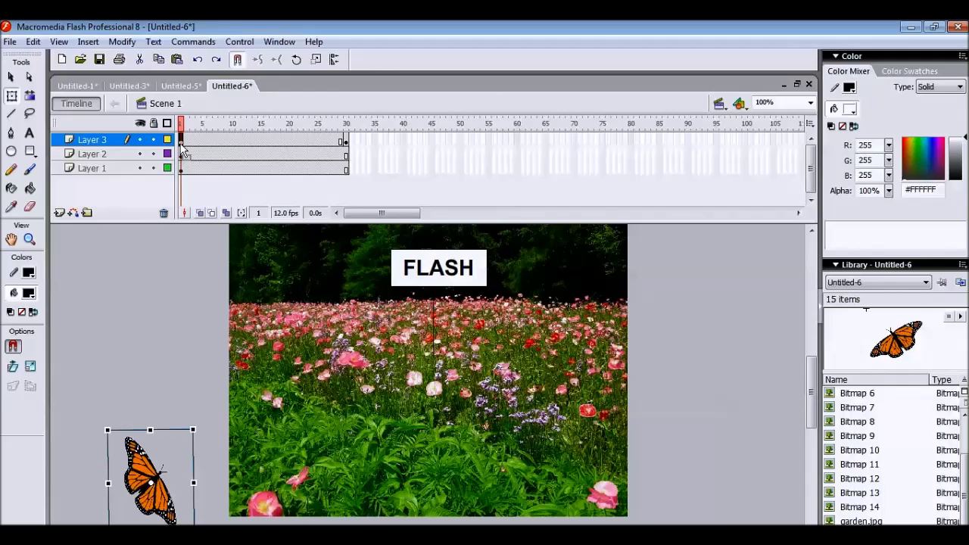
pyautogui.rightClick(181, 145)
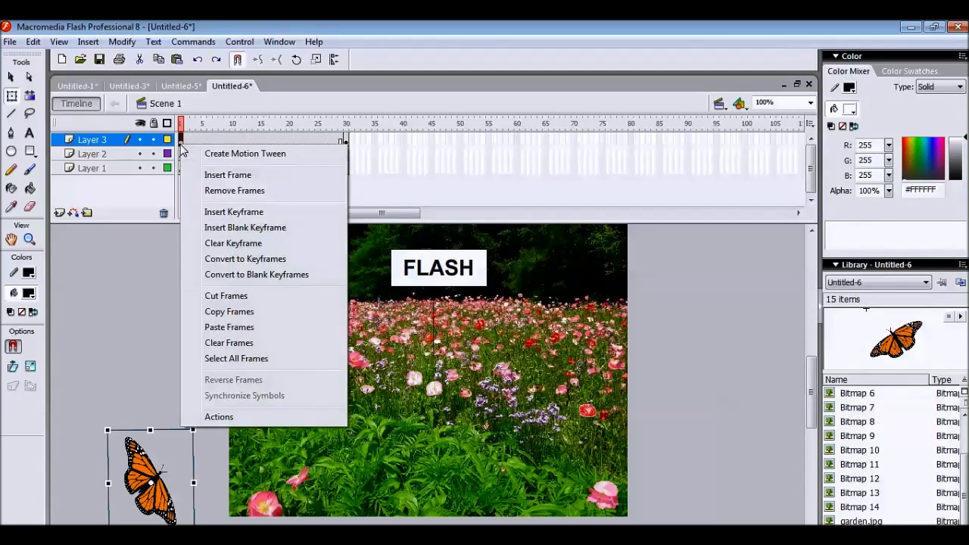
pyautogui.click(254, 318)
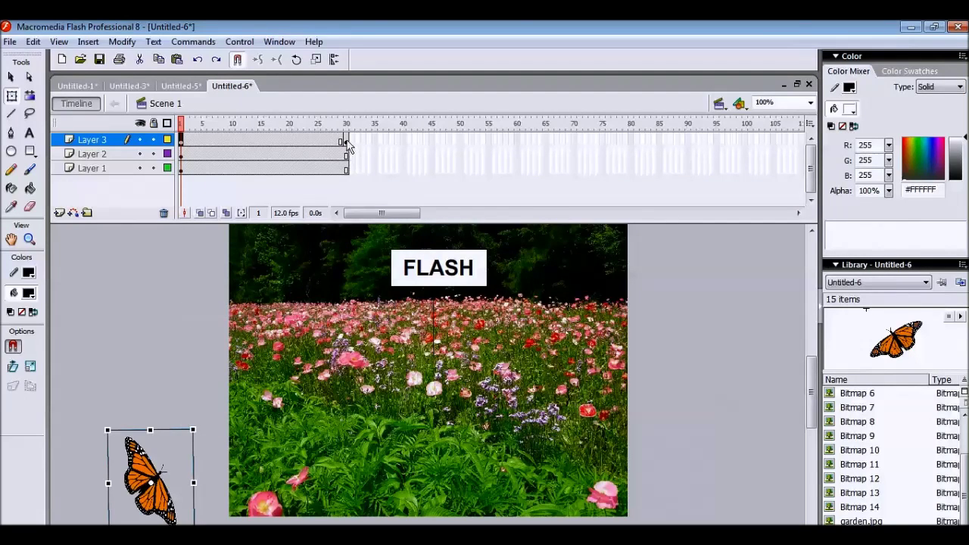
# Paste the copied butterfly keyframe into frame 30 of Layer 3
pyautogui.click(348, 143)
pyautogui.rightClick(347, 143)
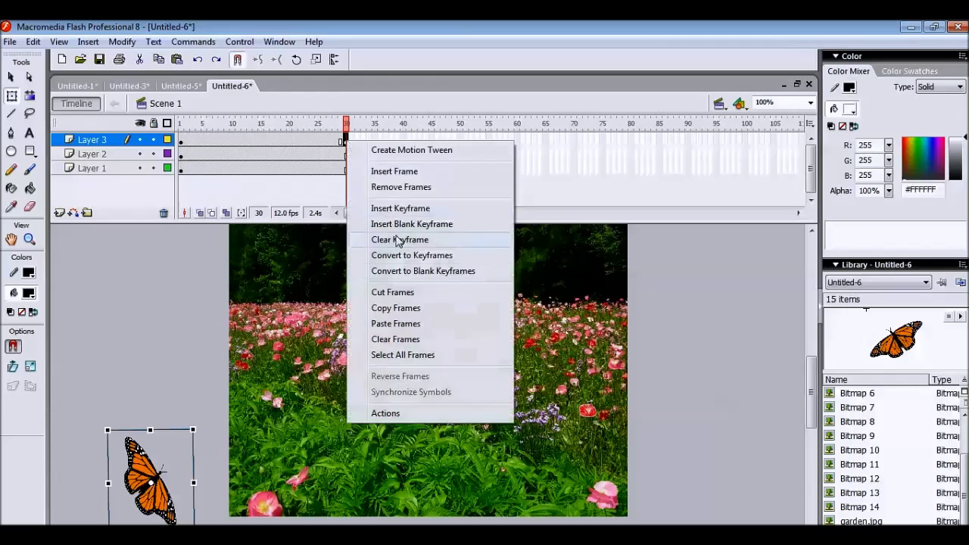
pyautogui.click(405, 324)
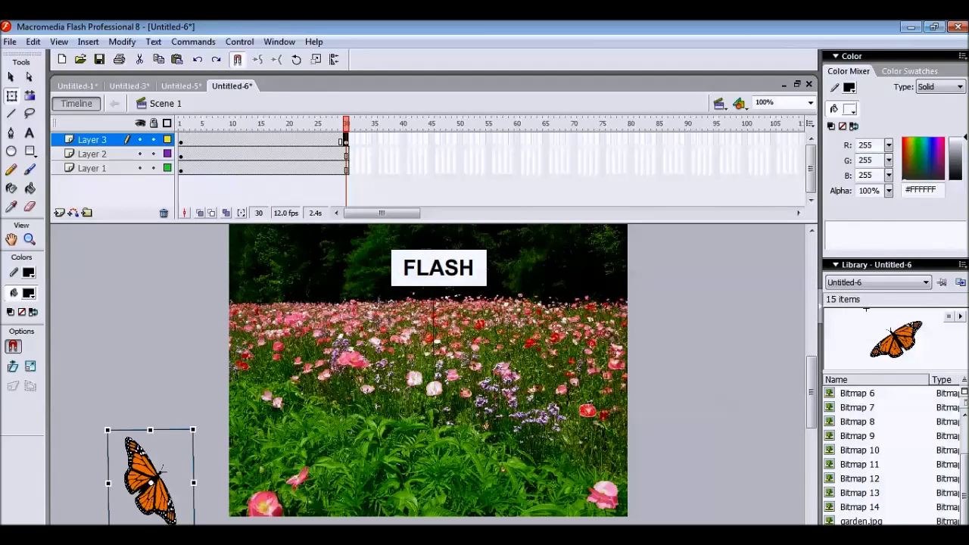
# Nudge the butterfly slightly up in frame 1 and move it beyond the garden's upper-right edge in frame 30
pyautogui.click(181, 142)
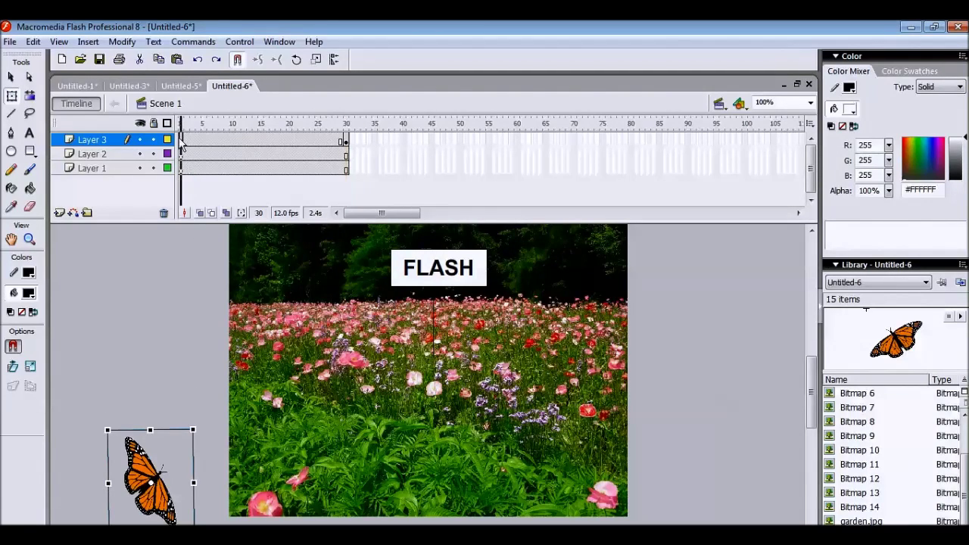
pyautogui.moveTo(144, 511)
pyautogui.mouseDown()
pyautogui.moveTo(691, 324)
pyautogui.moveTo(684, 304)
pyautogui.moveTo(568, 311)
pyautogui.moveTo(173, 479)
pyautogui.moveTo(150, 502)
pyautogui.mouseUp()
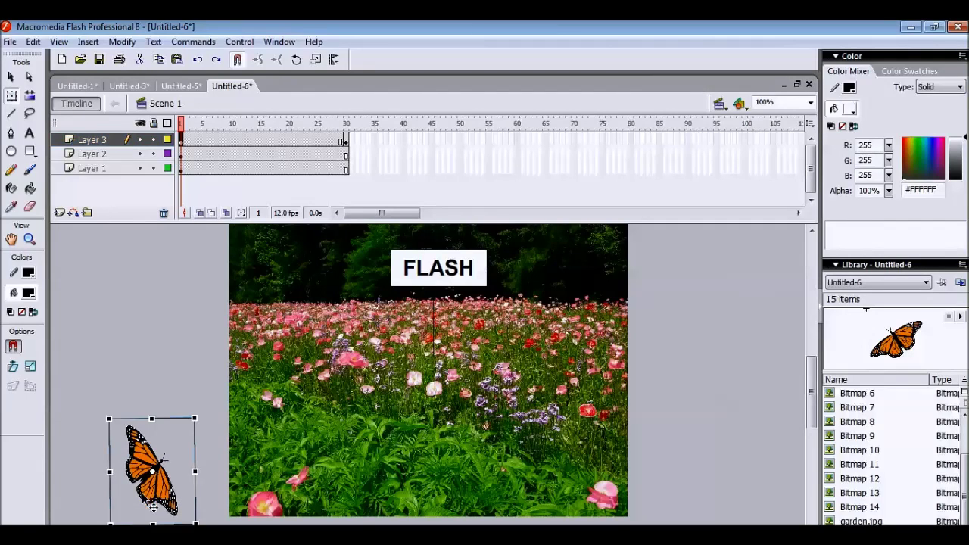
pyautogui.click(345, 140)
pyautogui.moveTo(668, 245); pyautogui.dragTo(684, 253)
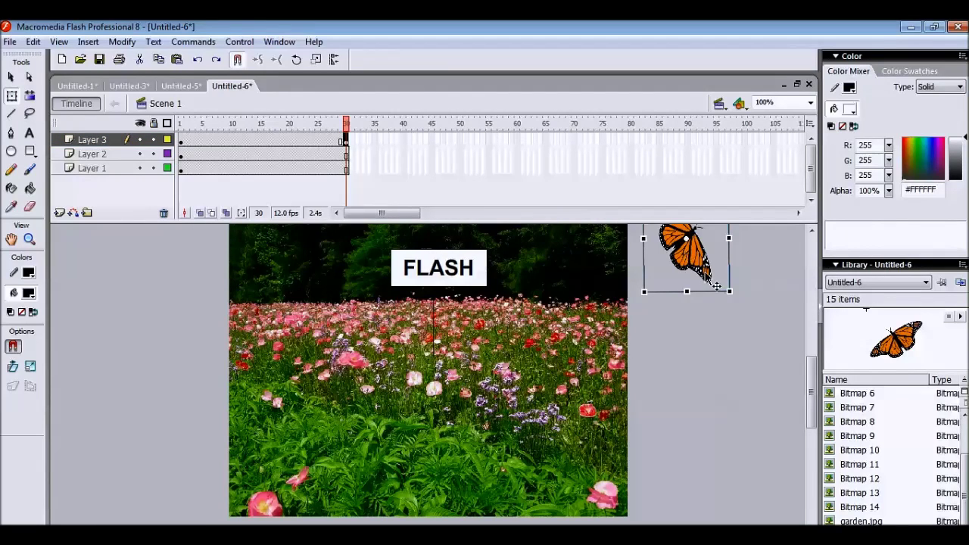
# Test the movie to check how the butterfly plays without a tween, and close the preview
pyautogui.moveTo(816, 402)
pyautogui.mouseDown()
pyautogui.moveTo(811, 382)
pyautogui.moveTo(810, 395)
pyautogui.mouseUp()
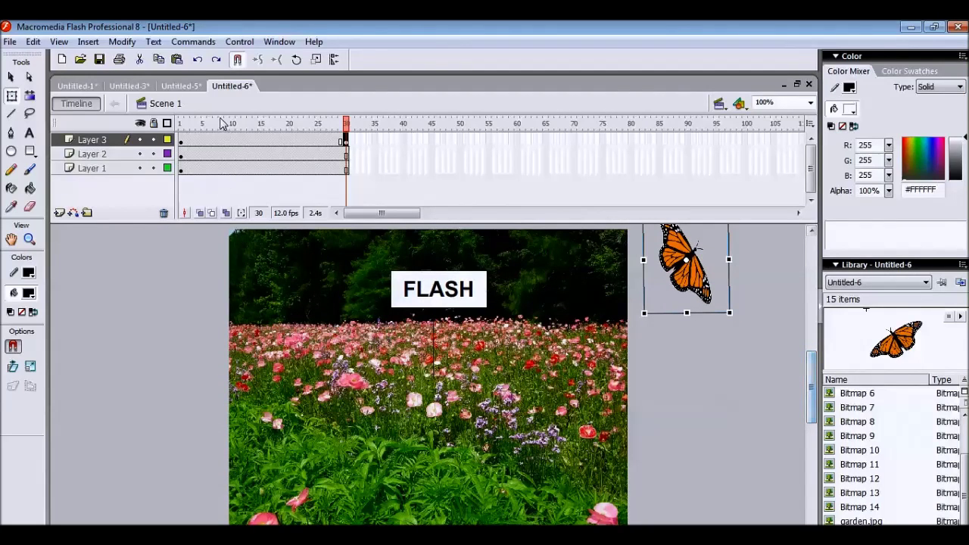
pyautogui.click(236, 42)
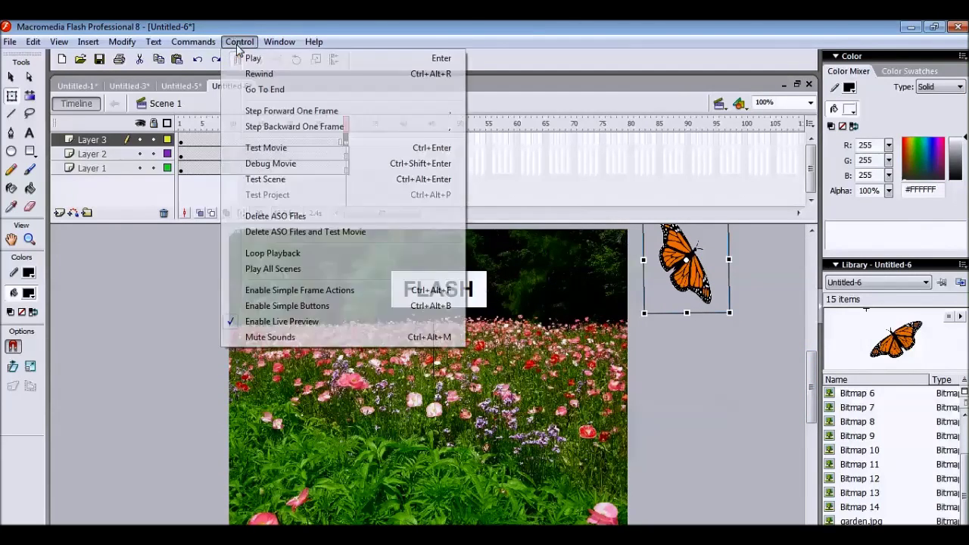
pyautogui.click(265, 148)
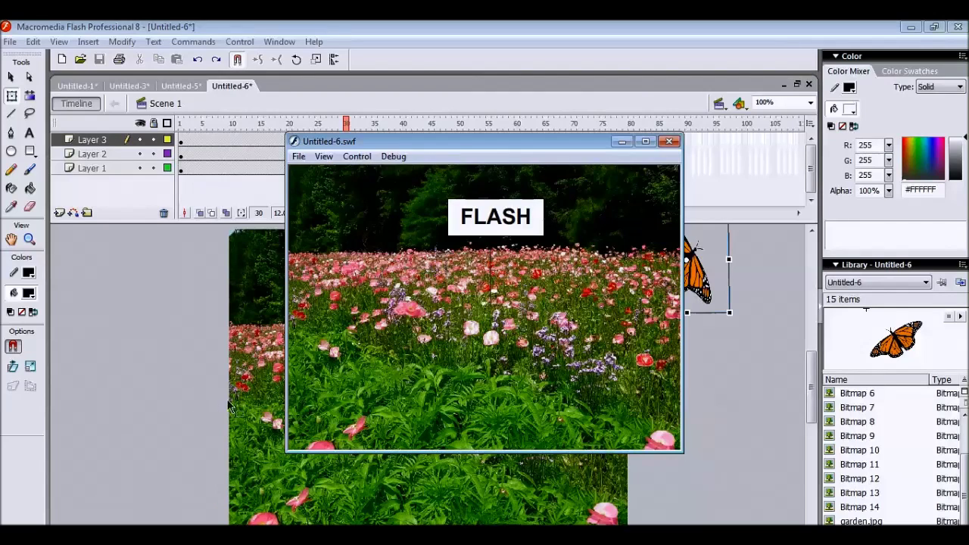
pyautogui.click(669, 143)
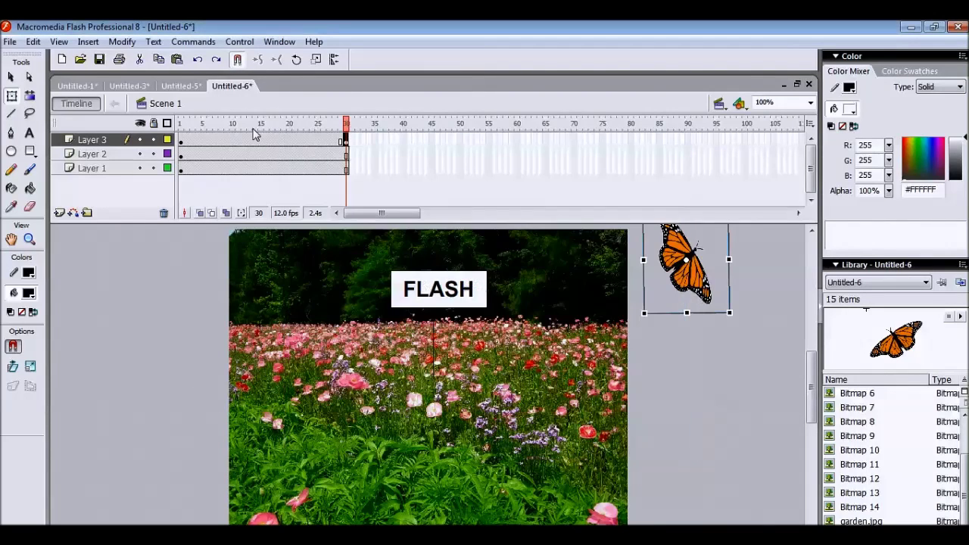
# Create a motion tween across frames 1 to 30 of the butterfly layer, Layer 3
pyautogui.click(182, 142)
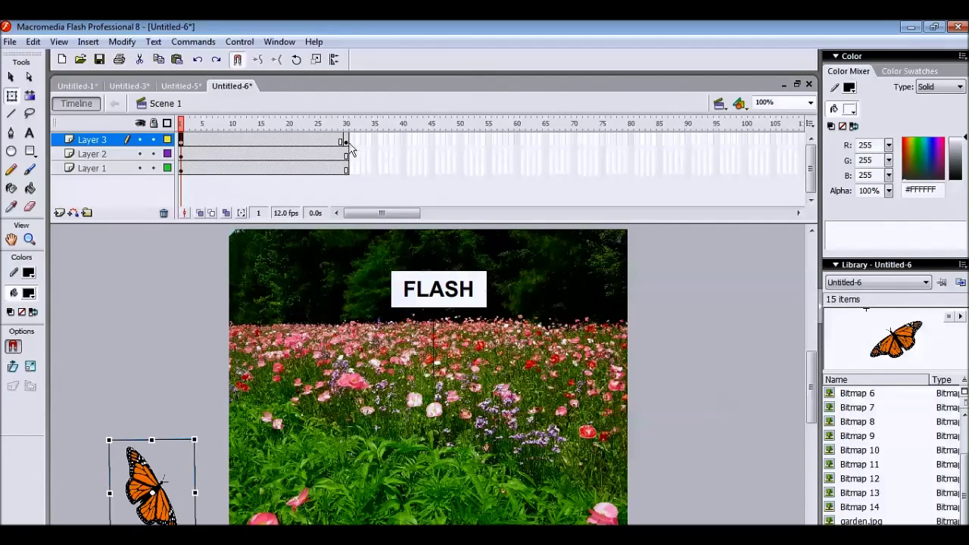
pyautogui.keyDown('shift'); pyautogui.click(346, 141); pyautogui.keyUp('shift')
pyautogui.rightClick(290, 142)
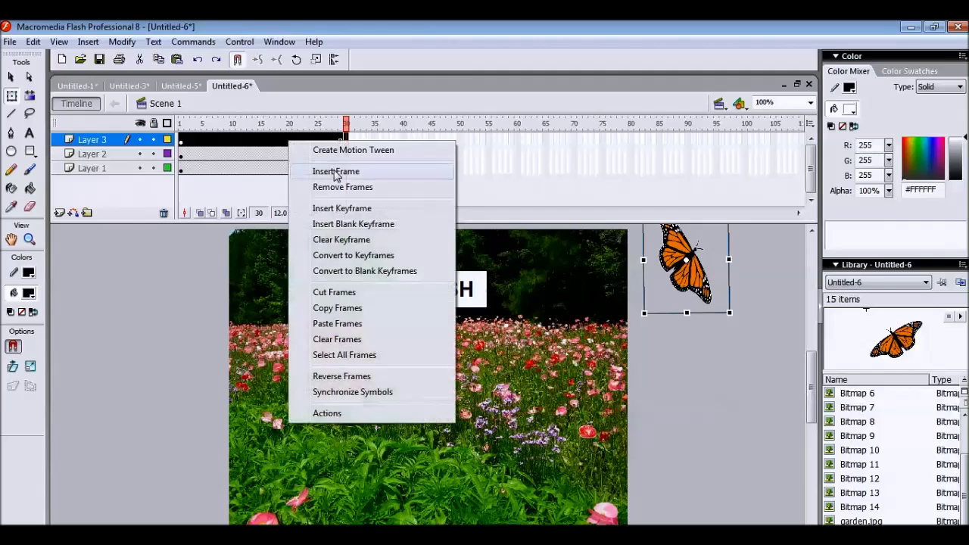
pyautogui.click(339, 155)
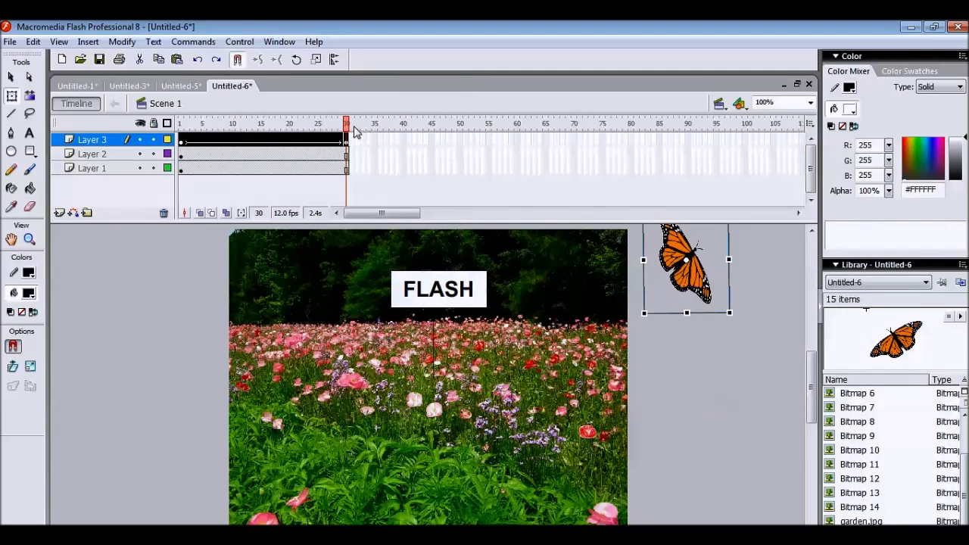
# Return to frame 1, test the movie to watch the tweened butterfly flight, and close the preview
pyautogui.click(180, 124)
pyautogui.click(239, 41)
pyautogui.click(319, 151)
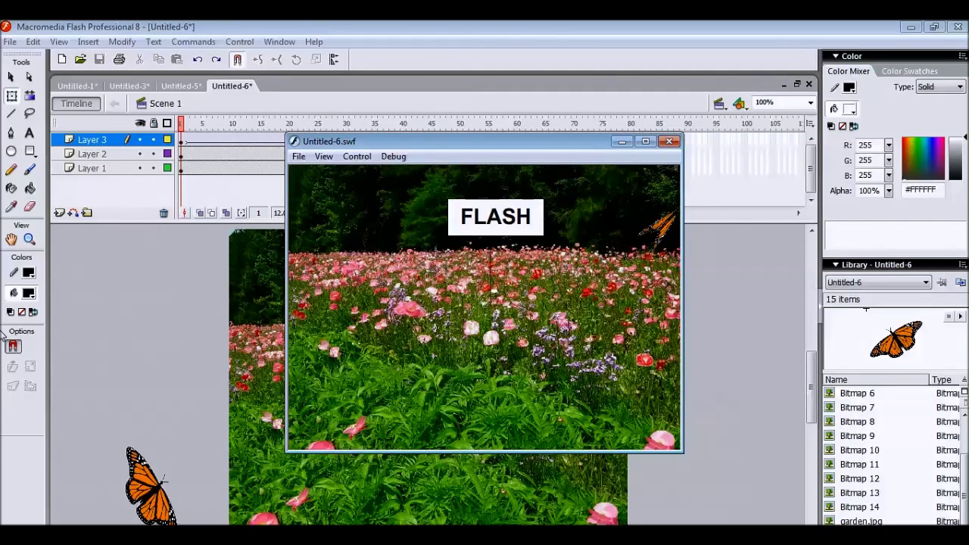
pyautogui.click(668, 144)
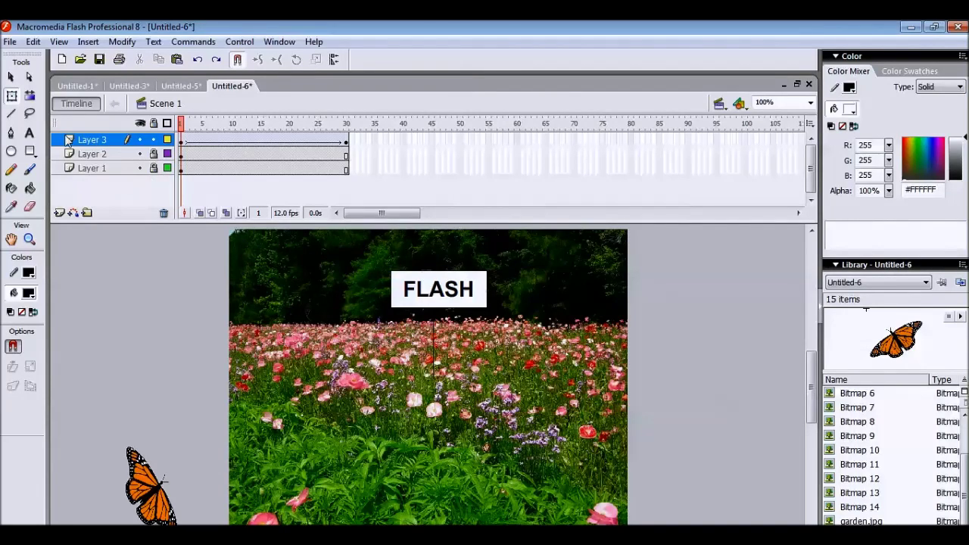
# Add a motion guide to Layer 3 and draw a wavy Pencil path on it from beside the butterfly across the garden to beyond its right edge
pyautogui.rightClick(105, 145)
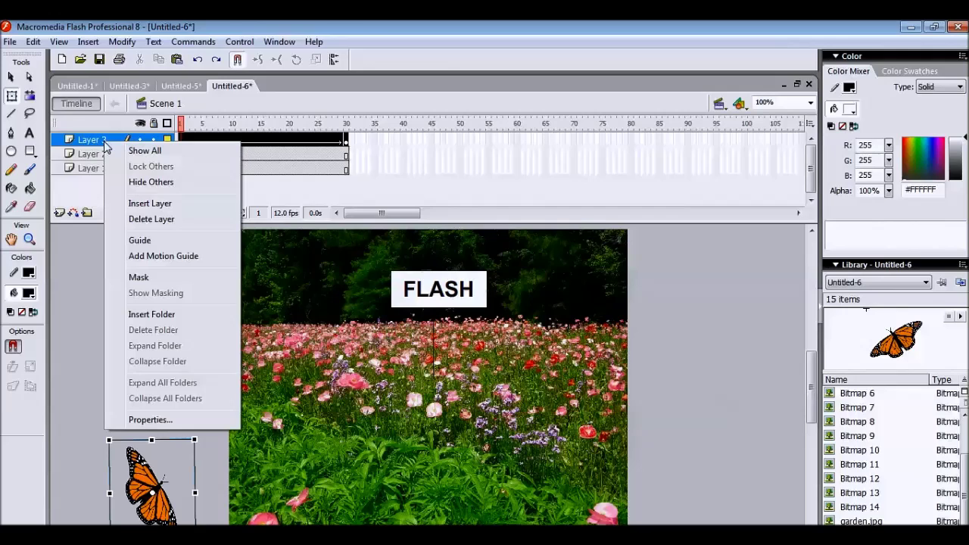
pyautogui.click(184, 258)
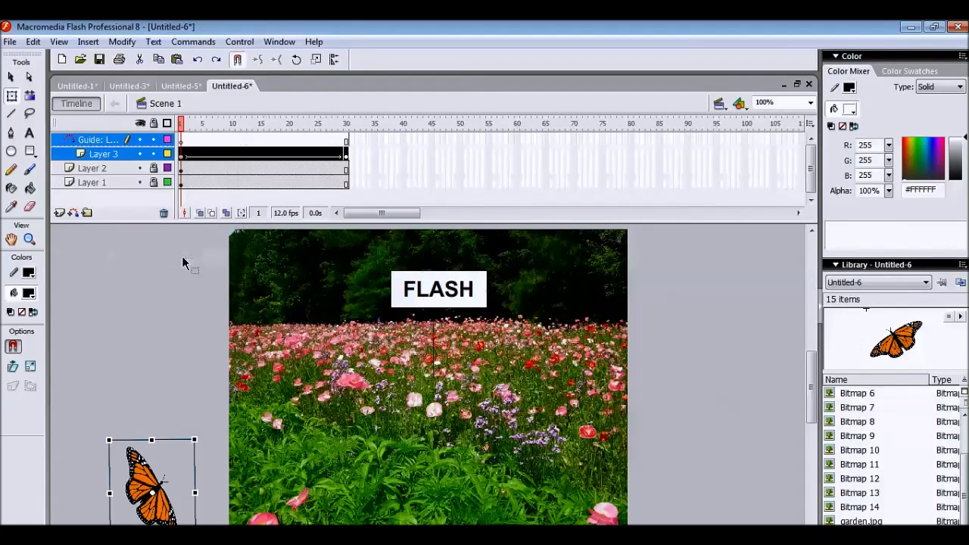
pyautogui.click(182, 140)
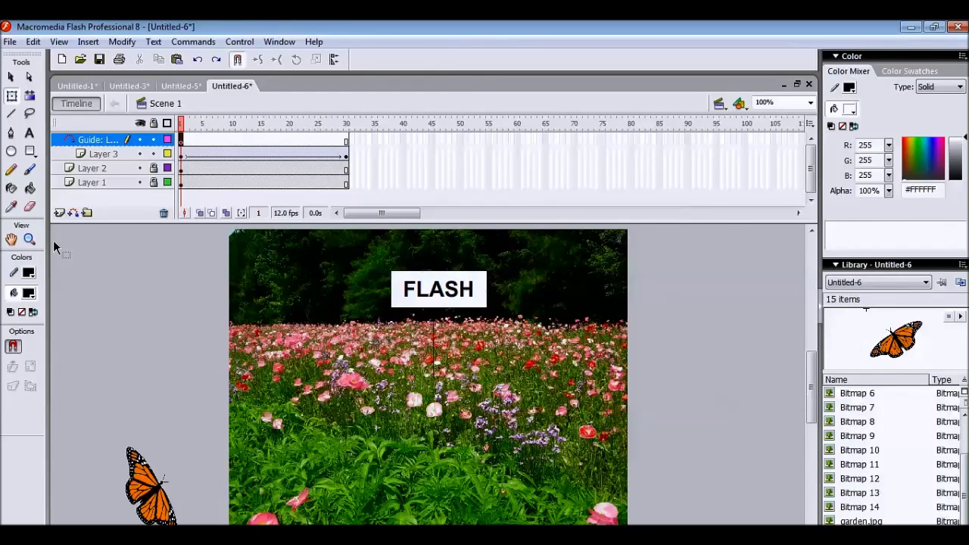
pyautogui.click(11, 170)
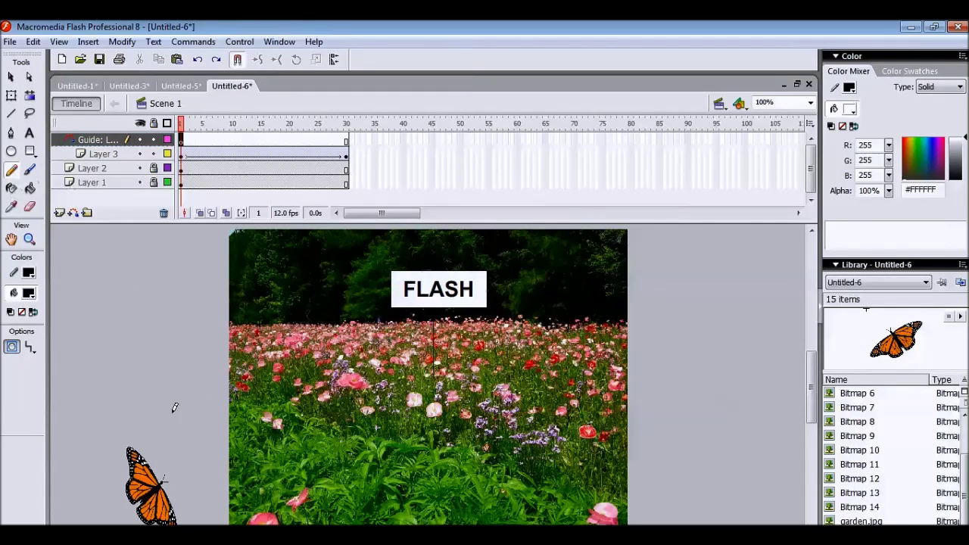
pyautogui.moveTo(178, 418); pyautogui.dragTo(243, 418)
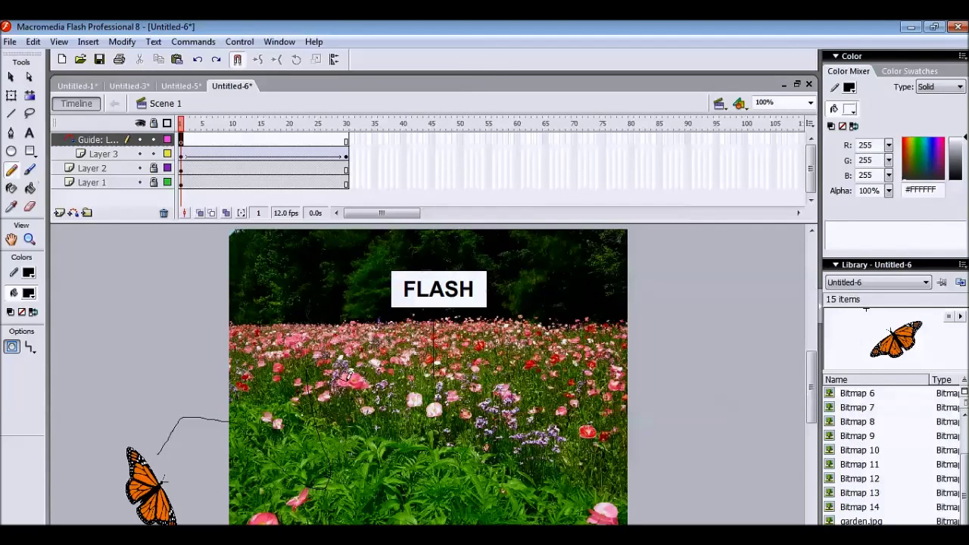
pyautogui.moveTo(433, 466); pyautogui.dragTo(410, 400)
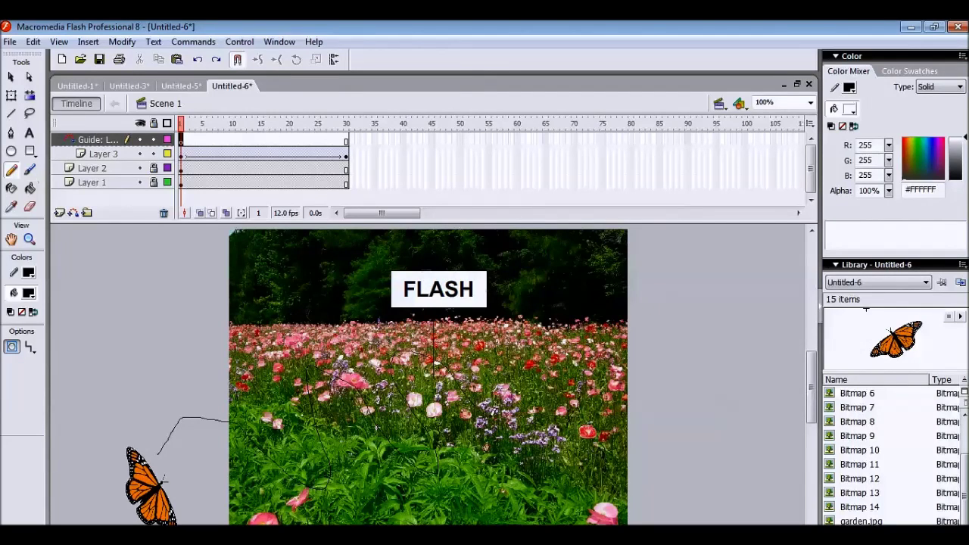
pyautogui.moveTo(542, 327)
pyautogui.mouseDown()
pyautogui.moveTo(569, 471)
pyautogui.moveTo(573, 310)
pyautogui.mouseUp()
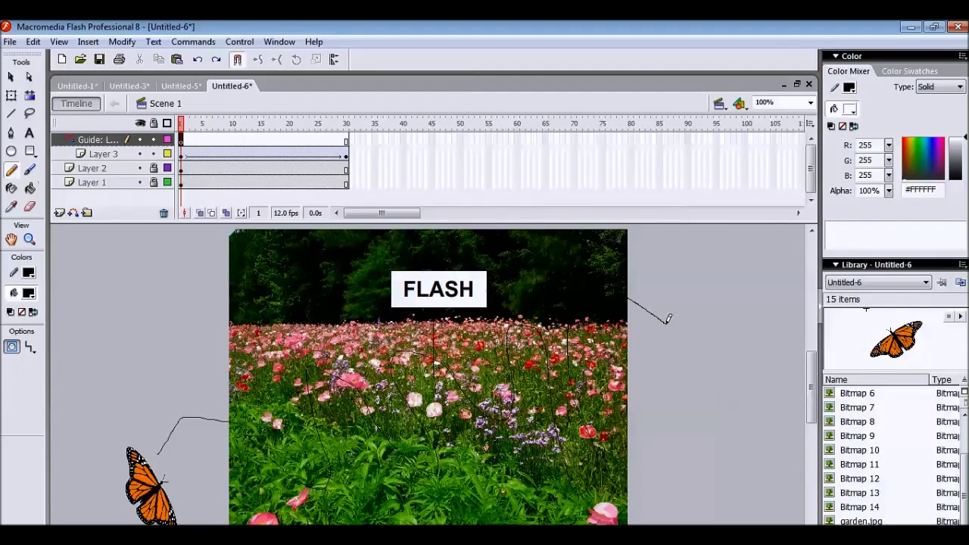
pyautogui.moveTo(684, 330); pyautogui.dragTo(684, 332)
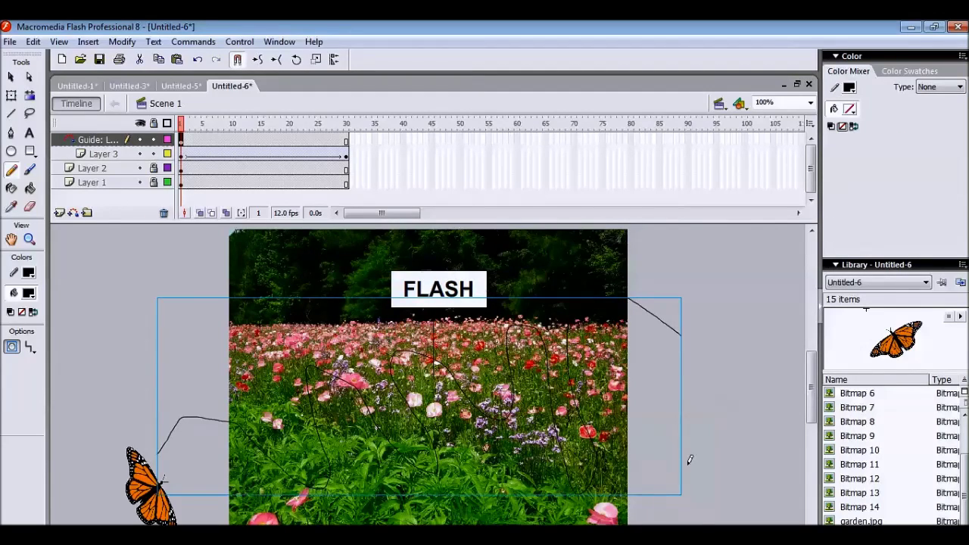
# In frame 1, snap the butterfly's center point onto the starting end of the guide path, left of the garden
pyautogui.click(10, 78)
pyautogui.click(700, 474)
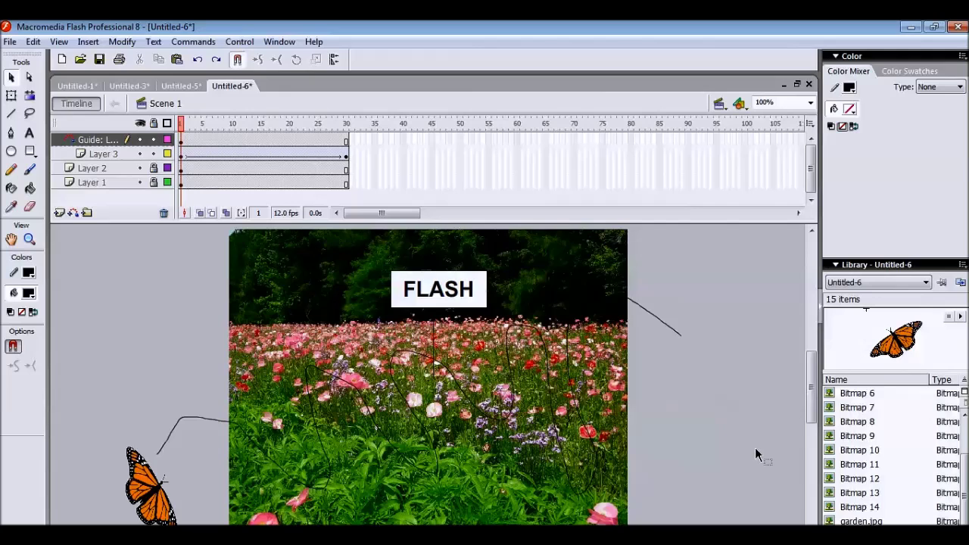
pyautogui.scroll(-2, 808, 412)
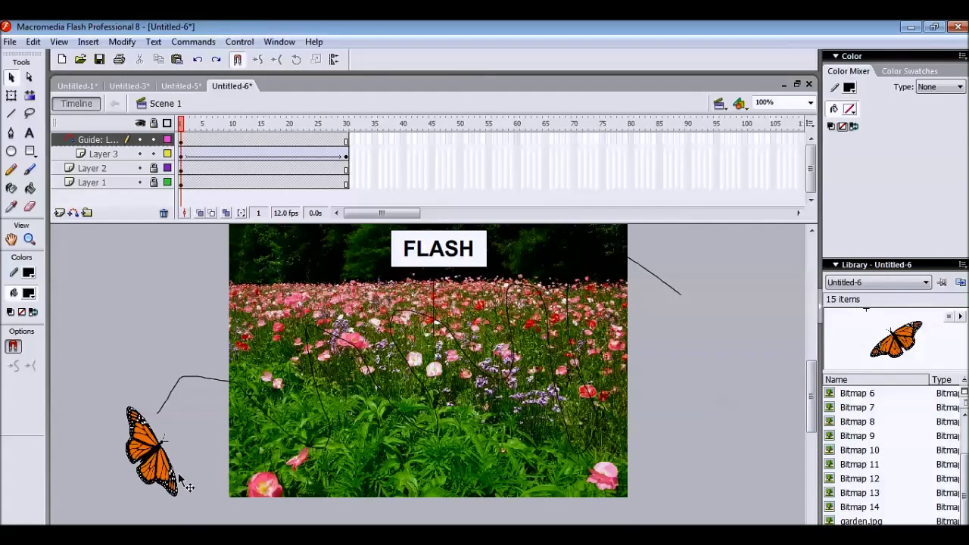
pyautogui.click(159, 463)
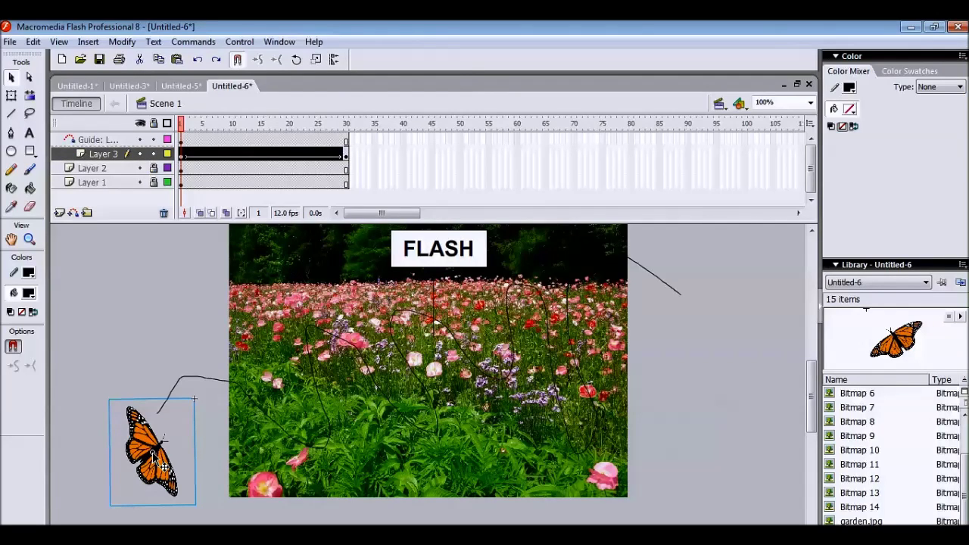
pyautogui.moveTo(154, 457); pyautogui.dragTo(162, 415)
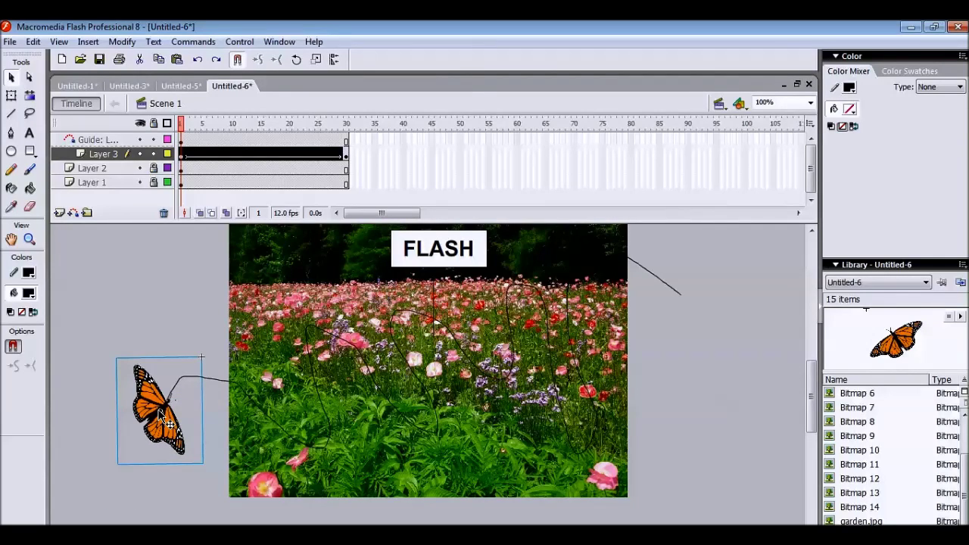
# In frame 30 of Layer 3, snap the butterfly's center point onto the far end of the guide path, right of the garden
pyautogui.click(345, 154)
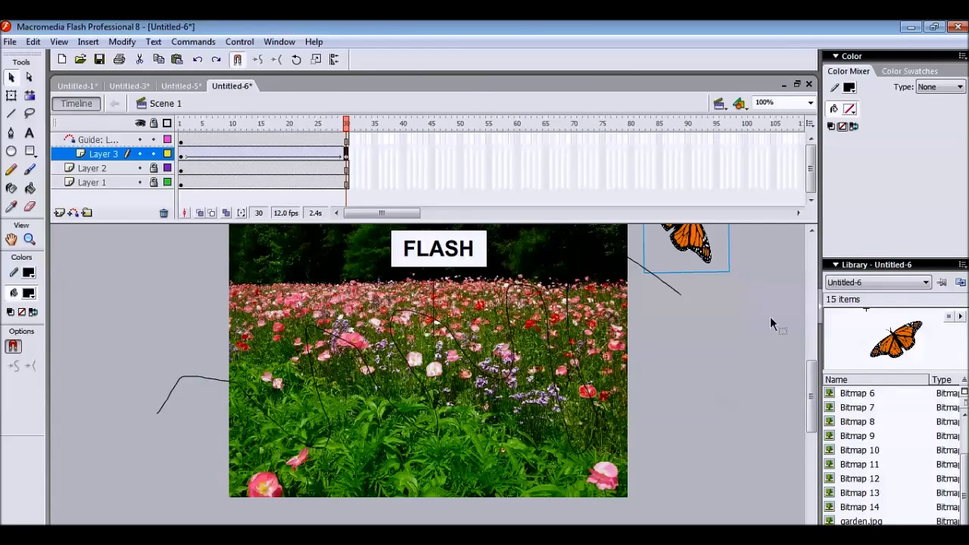
pyautogui.moveTo(811, 396); pyautogui.dragTo(813, 377)
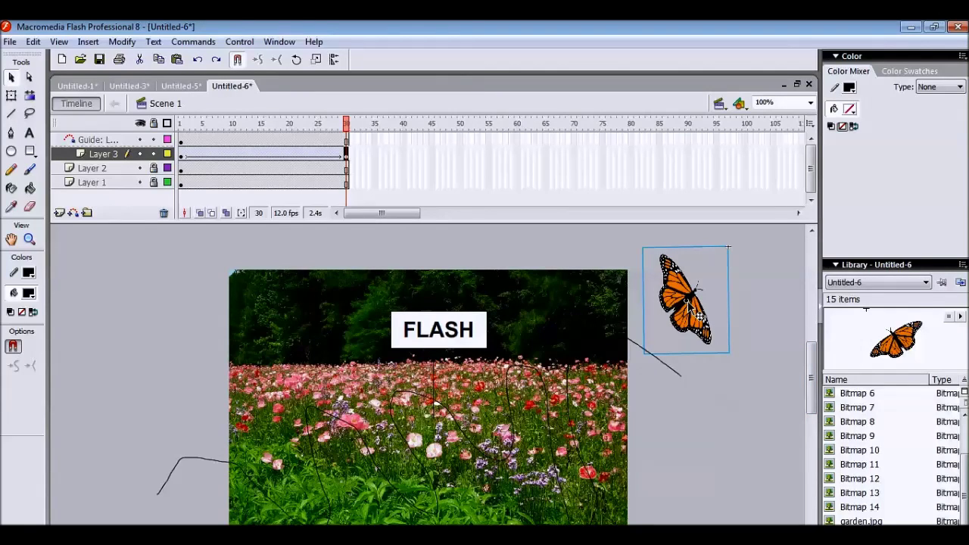
pyautogui.moveTo(687, 305); pyautogui.dragTo(682, 378)
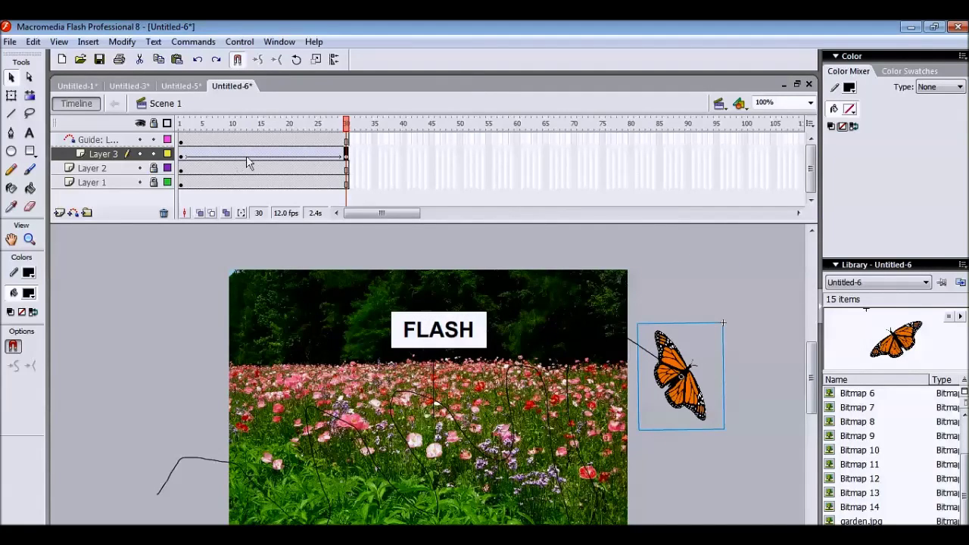
# Move the playhead to frame 1, test the movie to watch the butterfly follow the guide path, and close the preview
pyautogui.moveTo(346, 127); pyautogui.dragTo(183, 147)
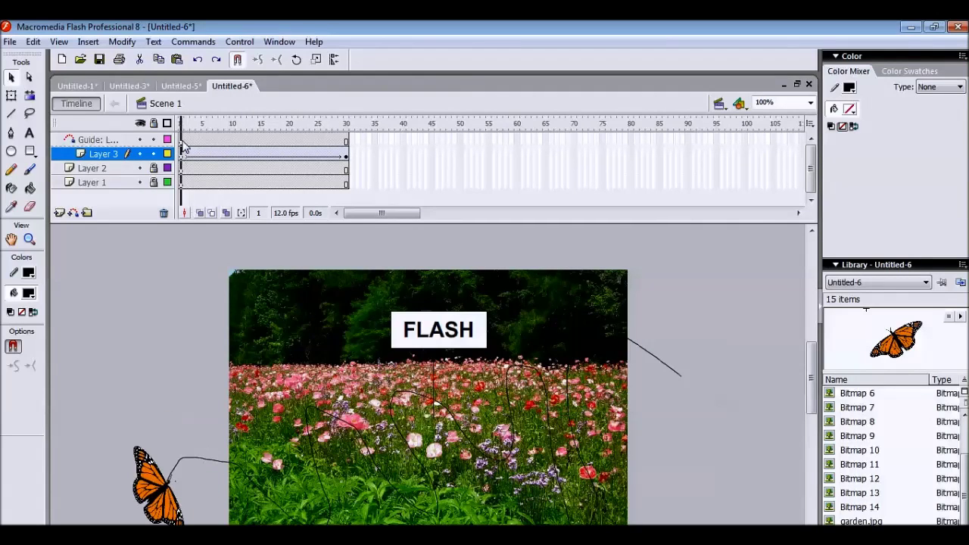
pyautogui.click(238, 42)
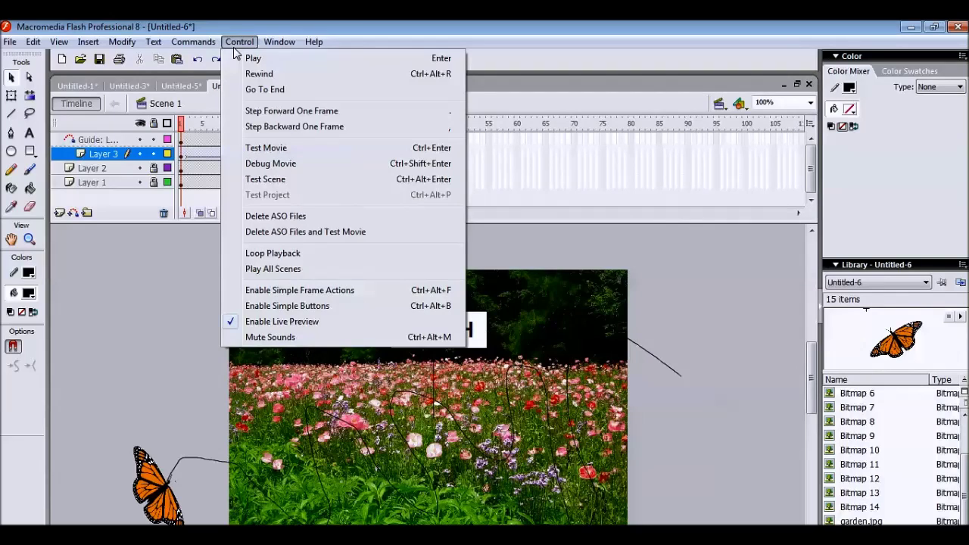
pyautogui.click(277, 147)
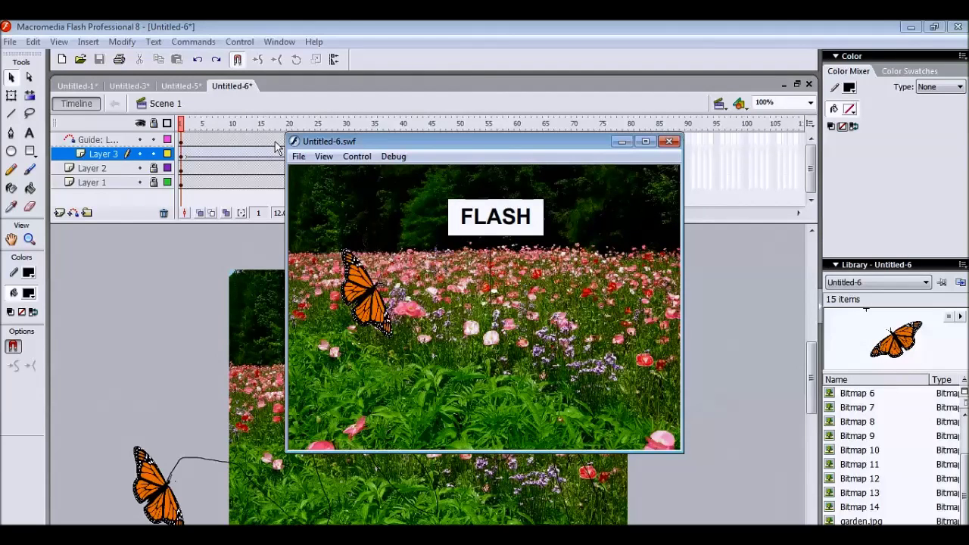
pyautogui.click(676, 143)
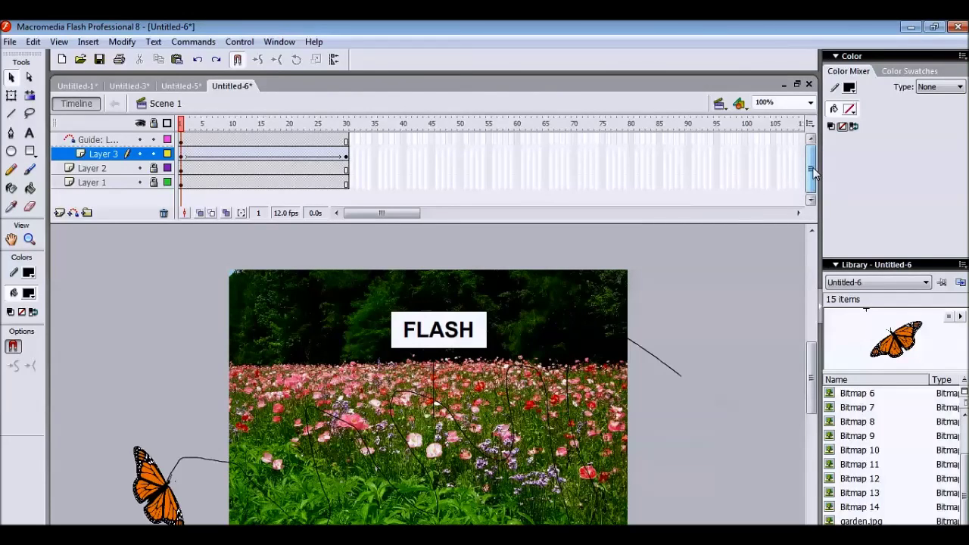
# Insert a new layer above the motion guide layer
pyautogui.click(74, 140)
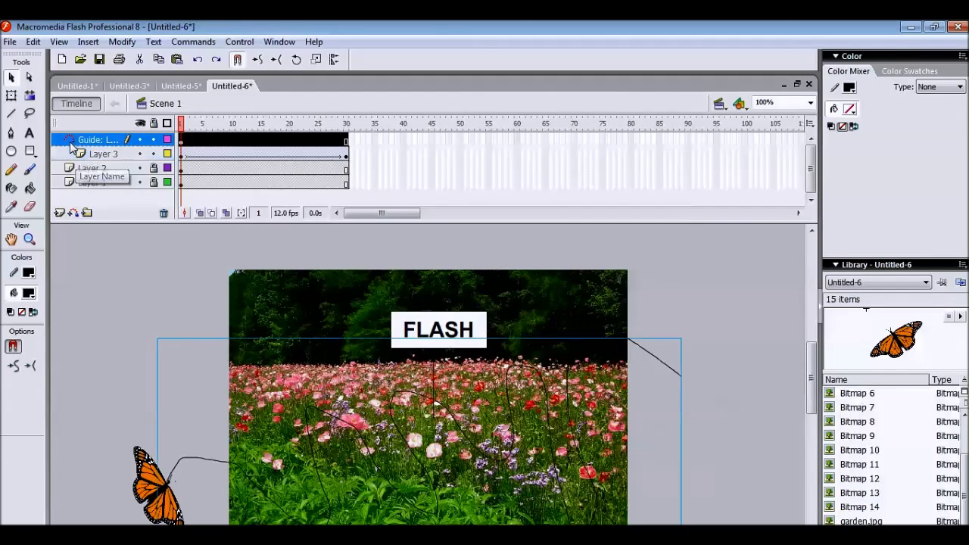
pyautogui.click(60, 213)
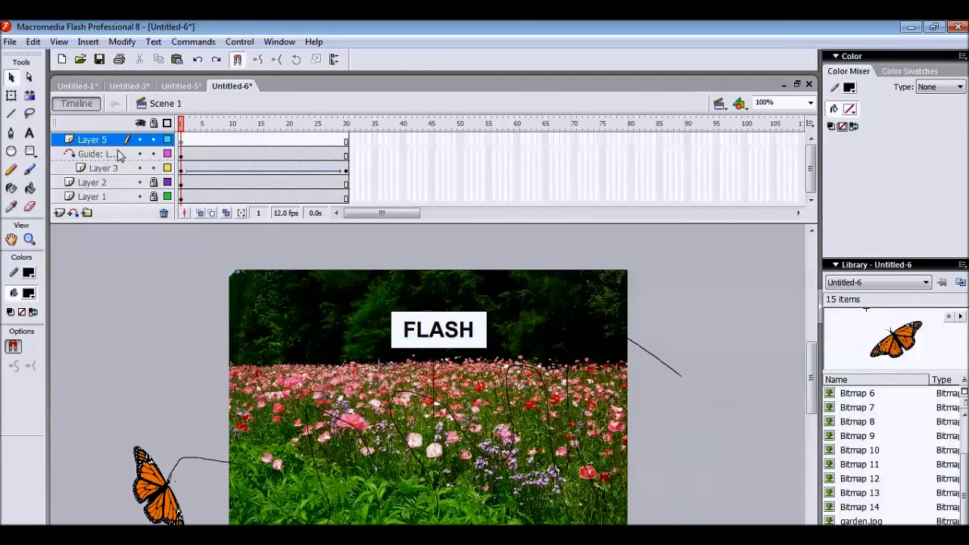
# Place the butterfly symbol from the library on the stage in frame 1 of Layer 5
pyautogui.click(182, 141)
pyautogui.moveTo(811, 382); pyautogui.dragTo(813, 384)
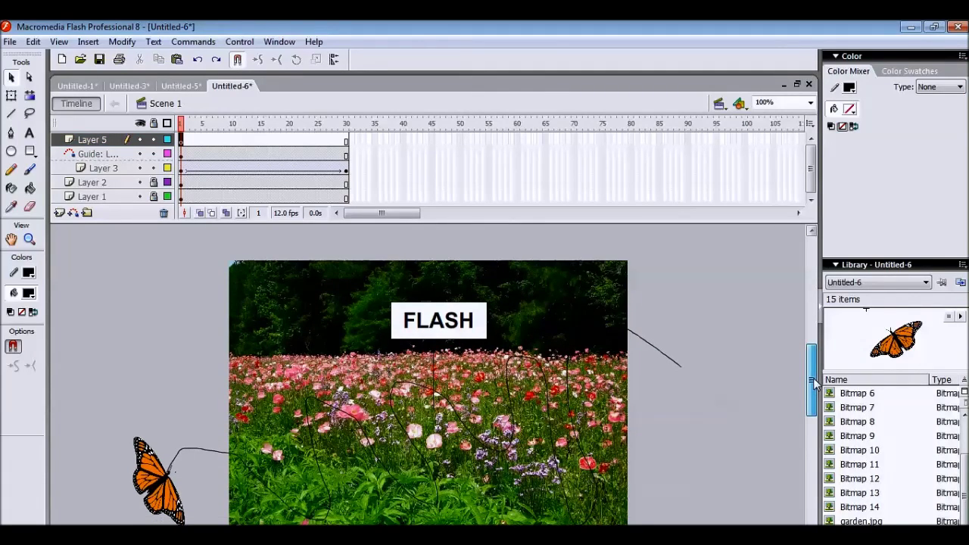
pyautogui.moveTo(901, 344); pyautogui.dragTo(579, 362)
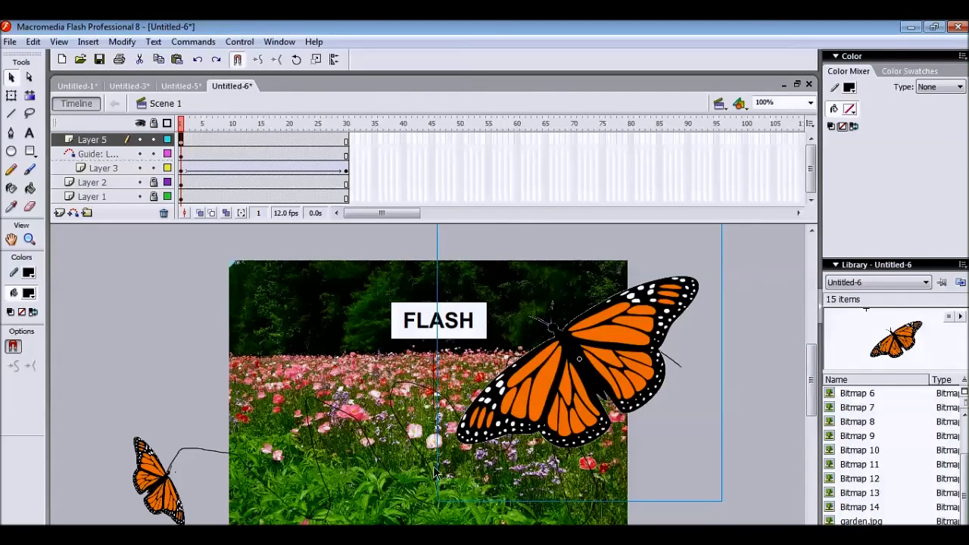
# Scale the new butterfly down to roughly the first butterfly's size with Free Transform and move it just right of the garden picture
pyautogui.click(12, 96)
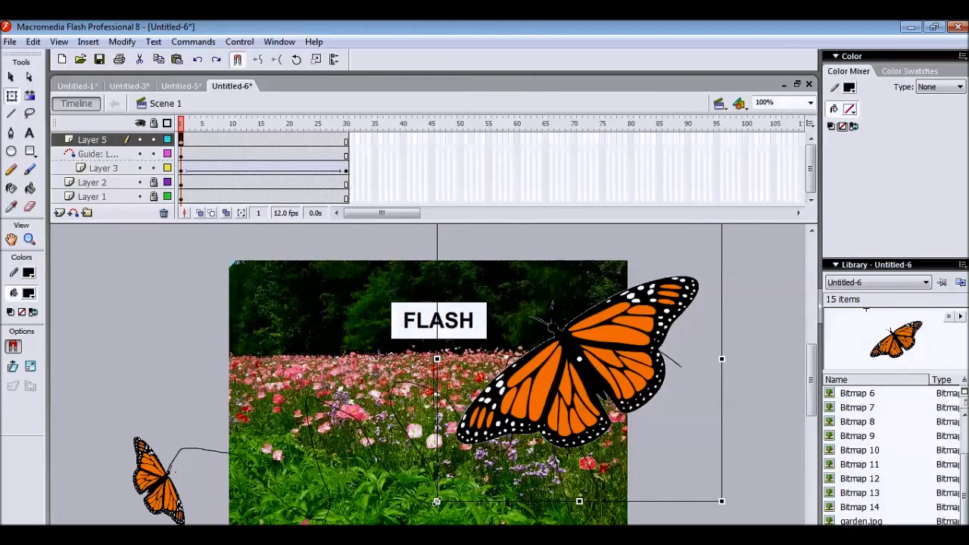
pyautogui.moveTo(436, 501); pyautogui.dragTo(527, 458)
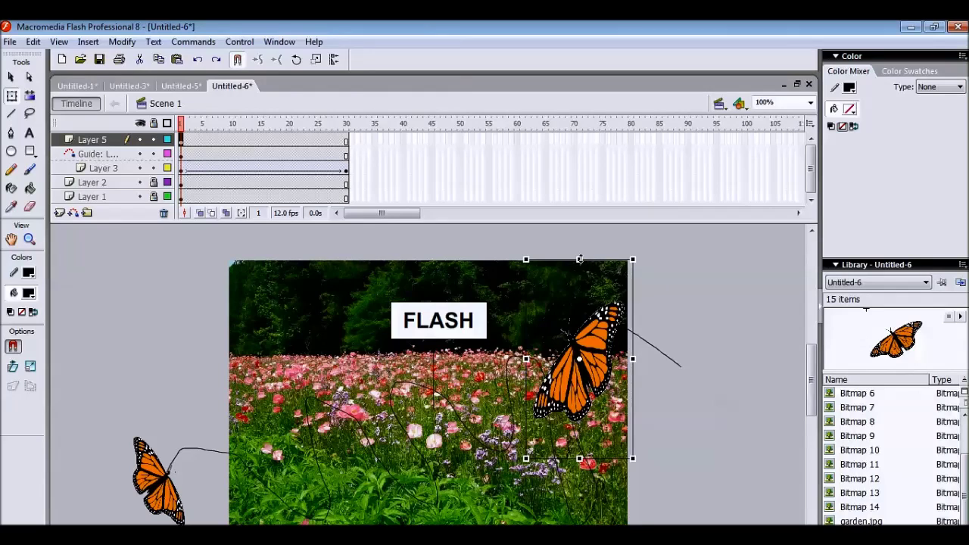
pyautogui.moveTo(579, 258); pyautogui.dragTo(579, 308)
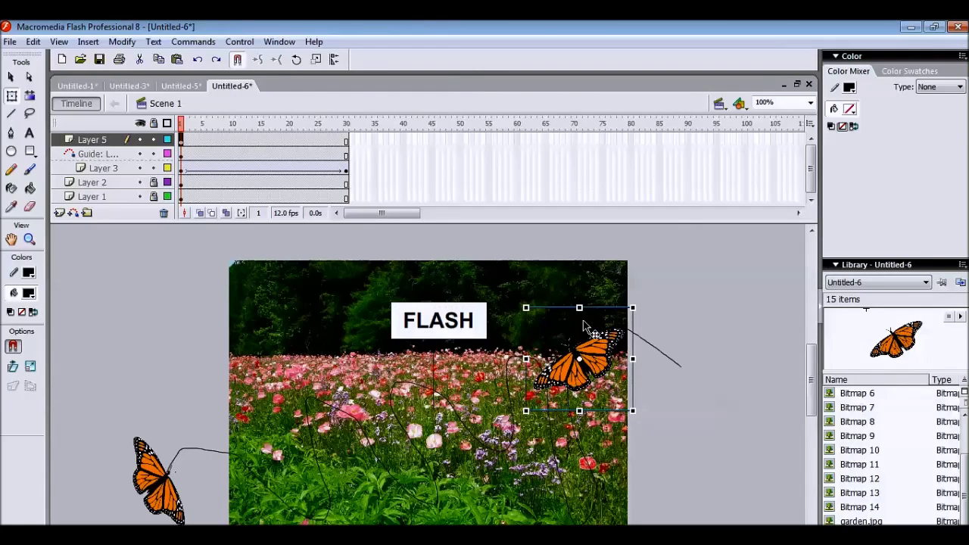
pyautogui.moveTo(579, 308); pyautogui.dragTo(579, 299)
pyautogui.moveTo(659, 476); pyautogui.dragTo(706, 476)
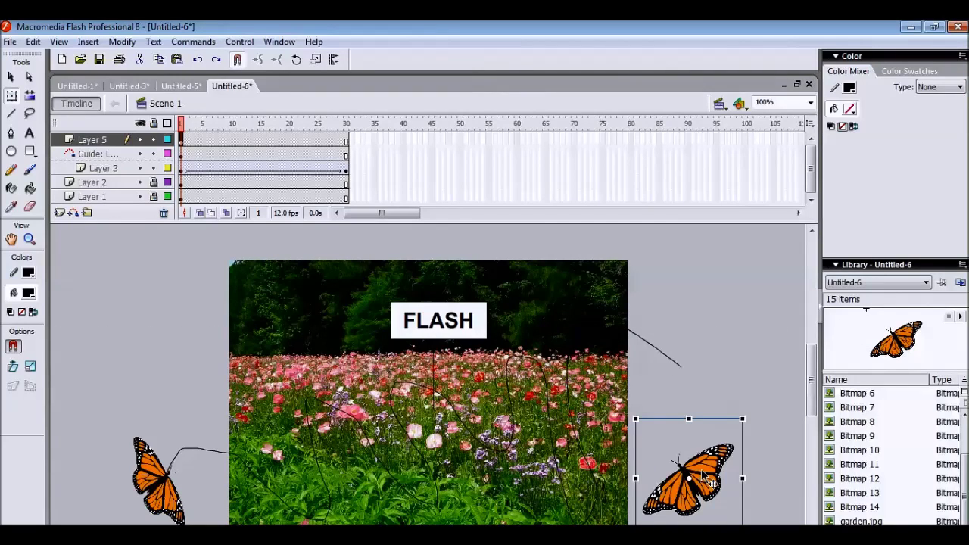
# Open the new butterfly's symbol to view its frame-by-frame timeline, and return to Scene 1
pyautogui.doubleClick(705, 476)
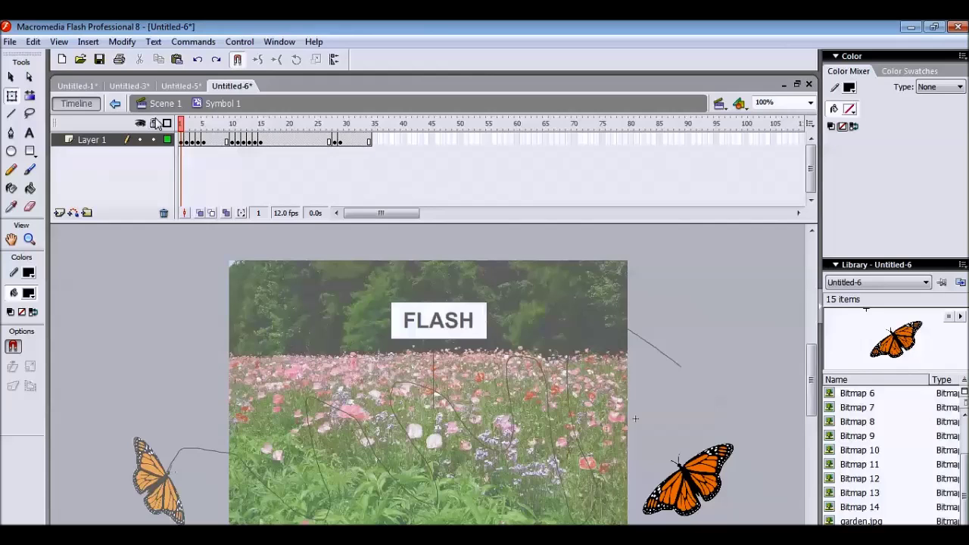
pyautogui.click(114, 104)
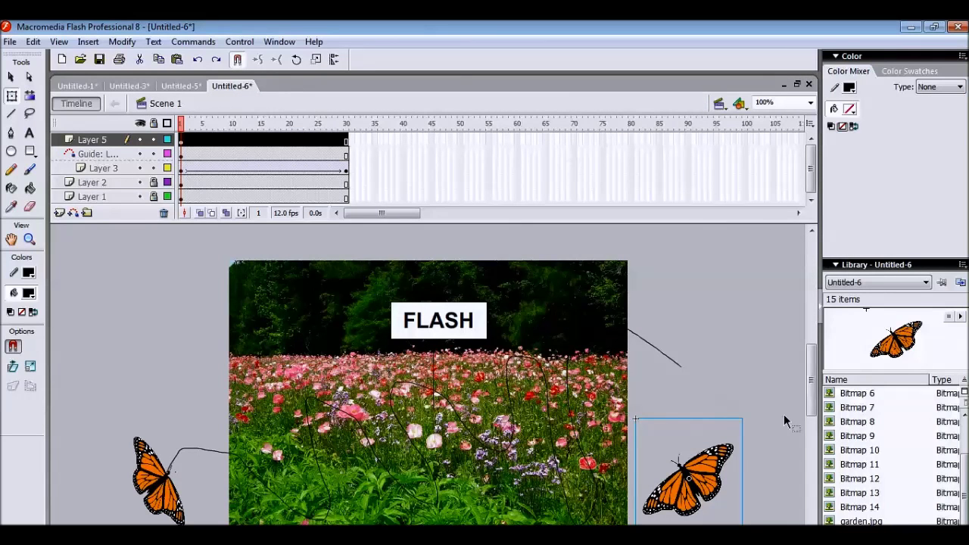
pyautogui.moveTo(815, 408); pyautogui.dragTo(815, 417)
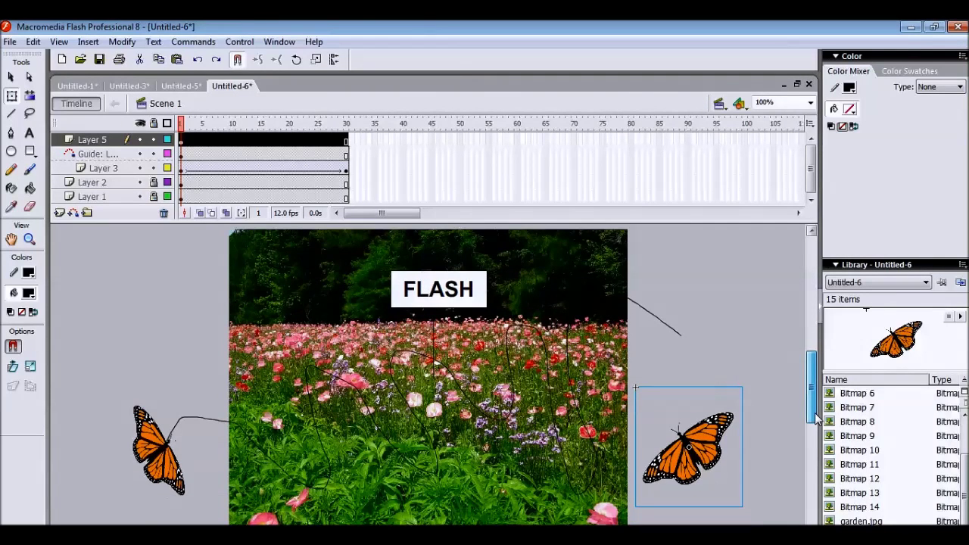
# Insert a keyframe at frame 30 of Layer 5 and move its butterfly to the upper left, outside the garden picture
pyautogui.click(346, 140)
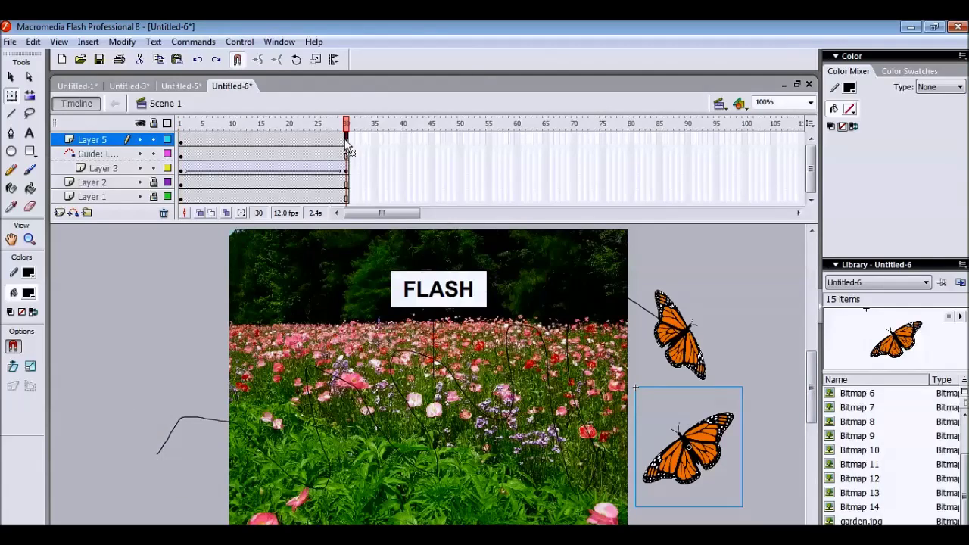
pyautogui.rightClick(346, 140)
pyautogui.click(382, 209)
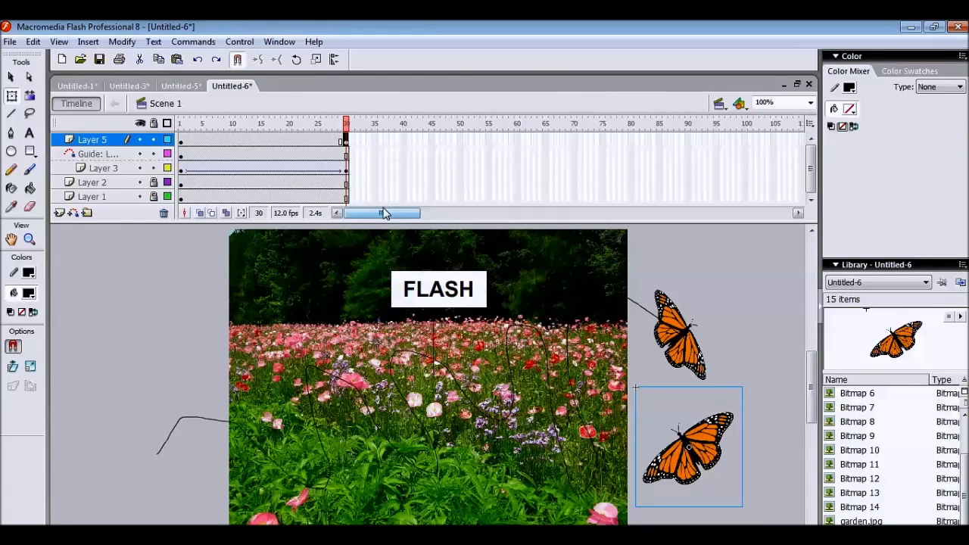
pyautogui.click(180, 147)
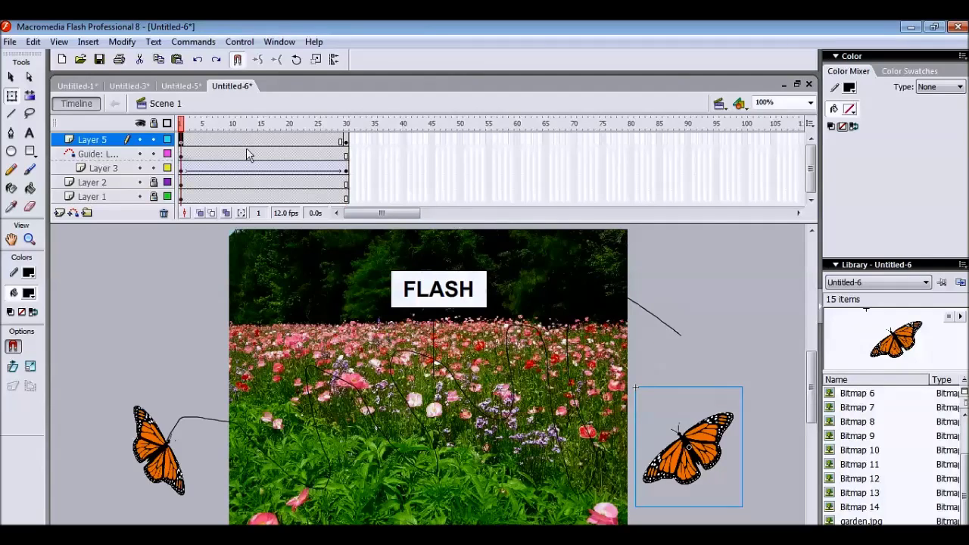
pyautogui.click(346, 143)
pyautogui.moveTo(686, 447); pyautogui.dragTo(161, 269)
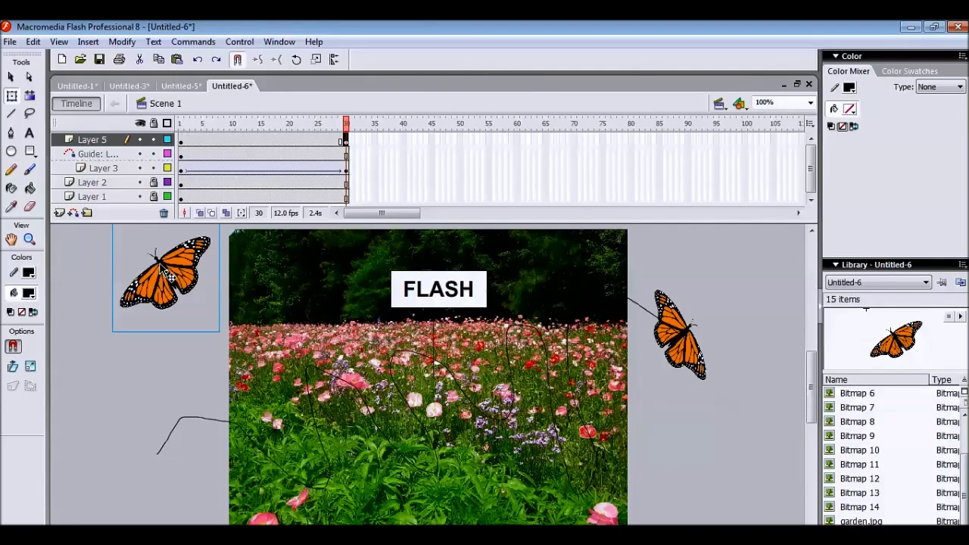
# Create a motion tween between frames 1 and 30 of Layer 5
pyautogui.click(182, 141)
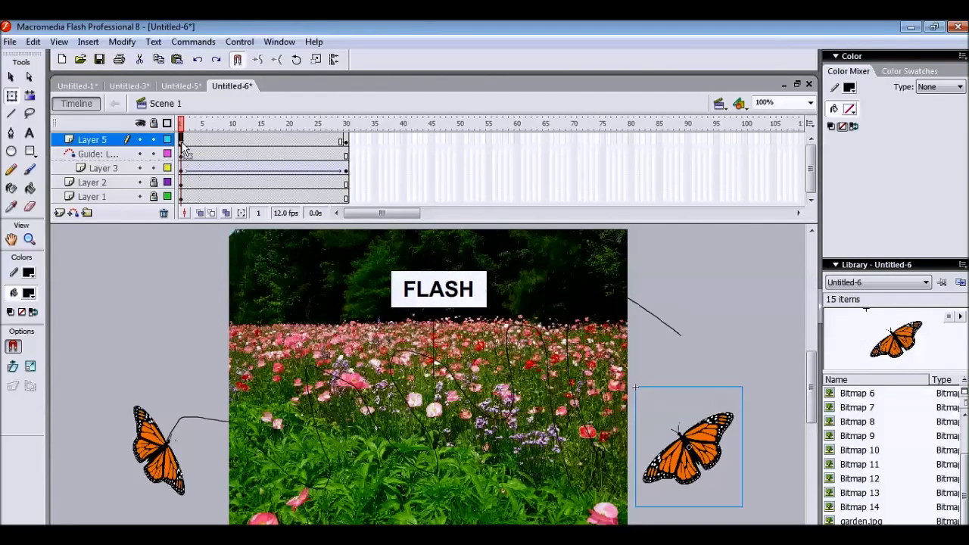
pyautogui.doubleClick(346, 142)
pyautogui.rightClick(312, 143)
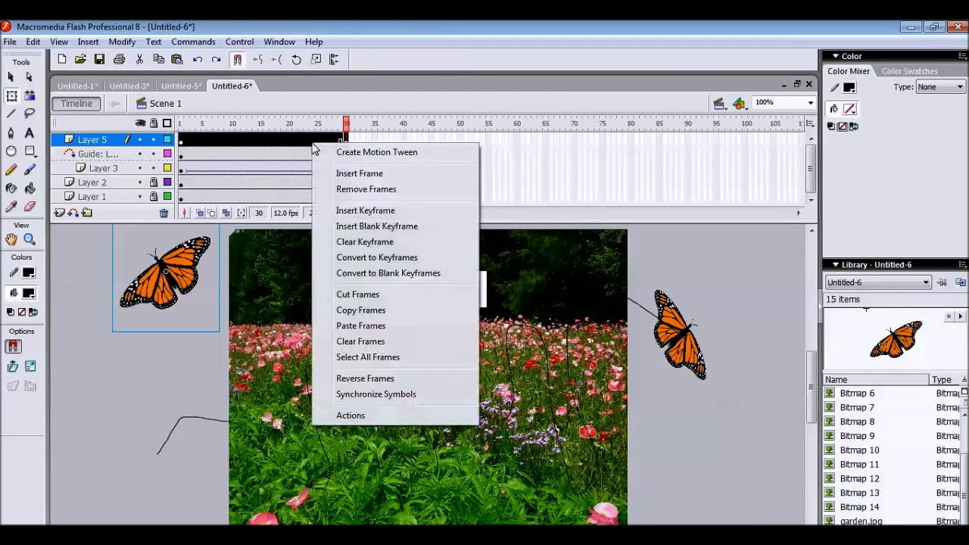
pyautogui.click(385, 156)
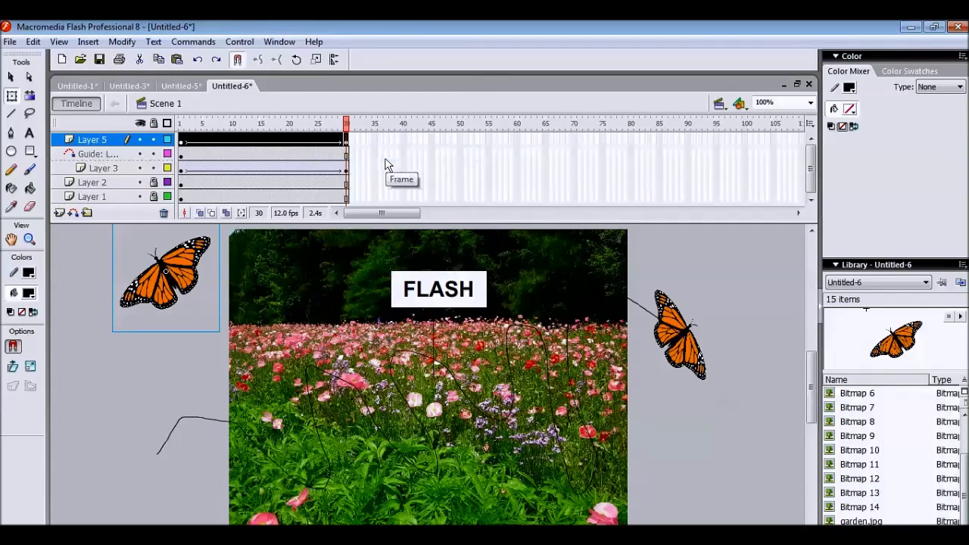
# Return the playhead to frame 1 and add a motion guide layer to Layer 5
pyautogui.moveTo(349, 125); pyautogui.dragTo(182, 136)
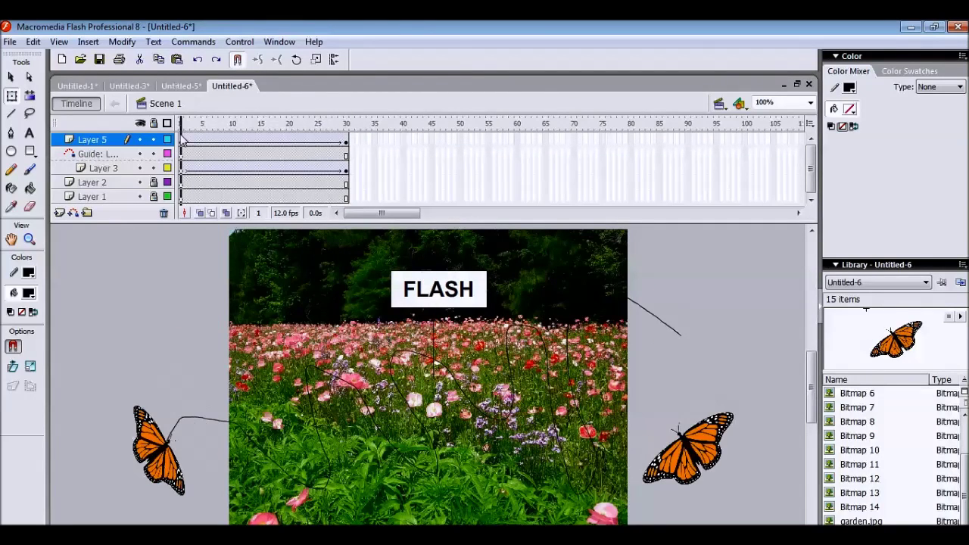
pyautogui.click(182, 138)
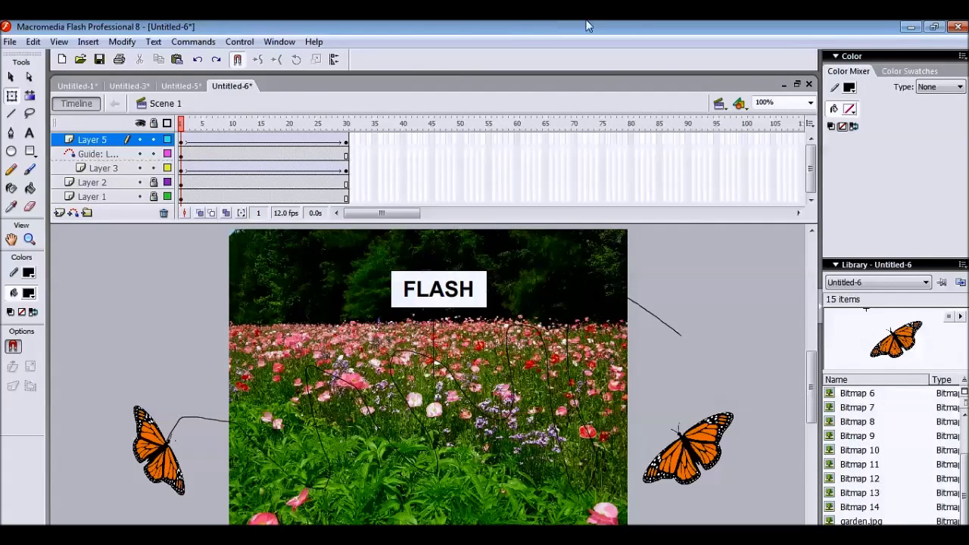
pyautogui.rightClick(111, 146)
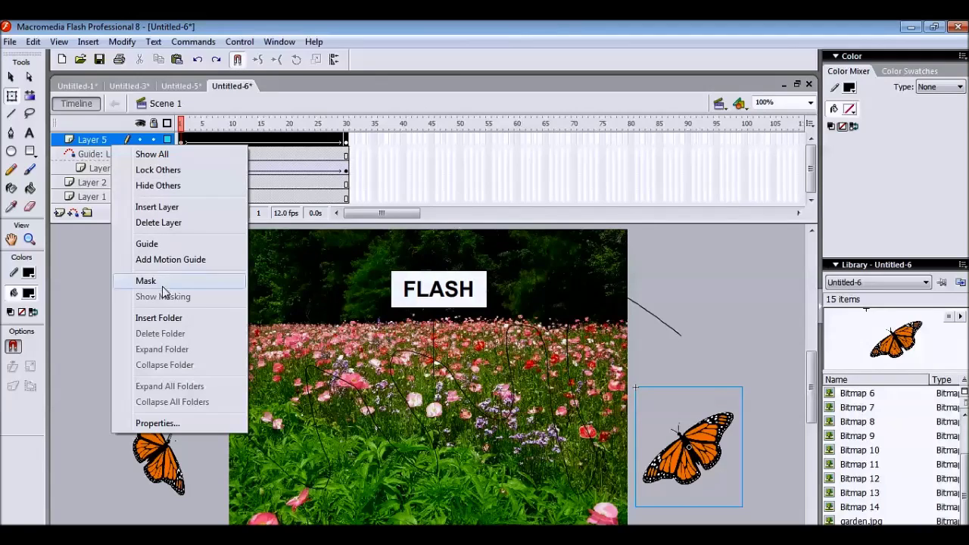
pyautogui.click(162, 260)
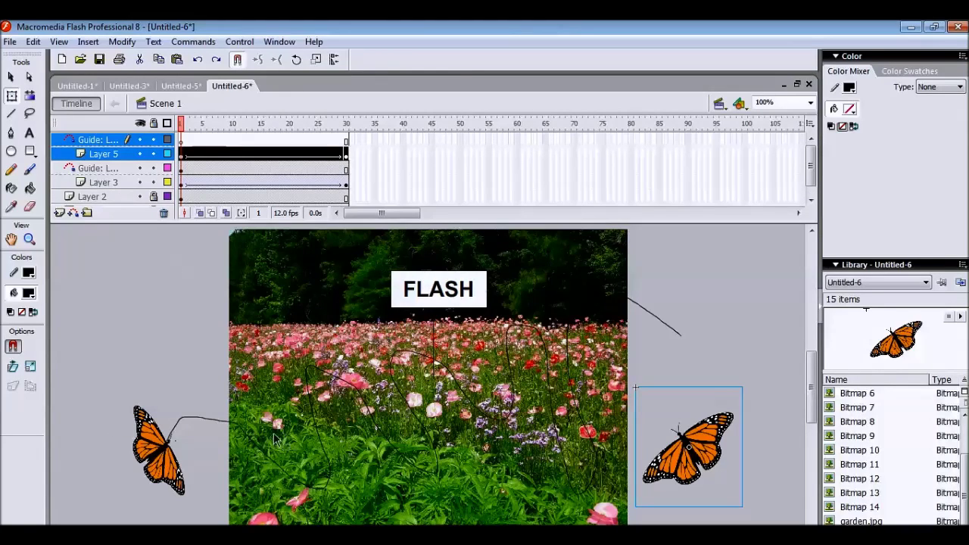
# In frame 1 of the new guide layer, draw a looping Pencil path from the right butterfly across the garden to its upper left outside
pyautogui.click(182, 142)
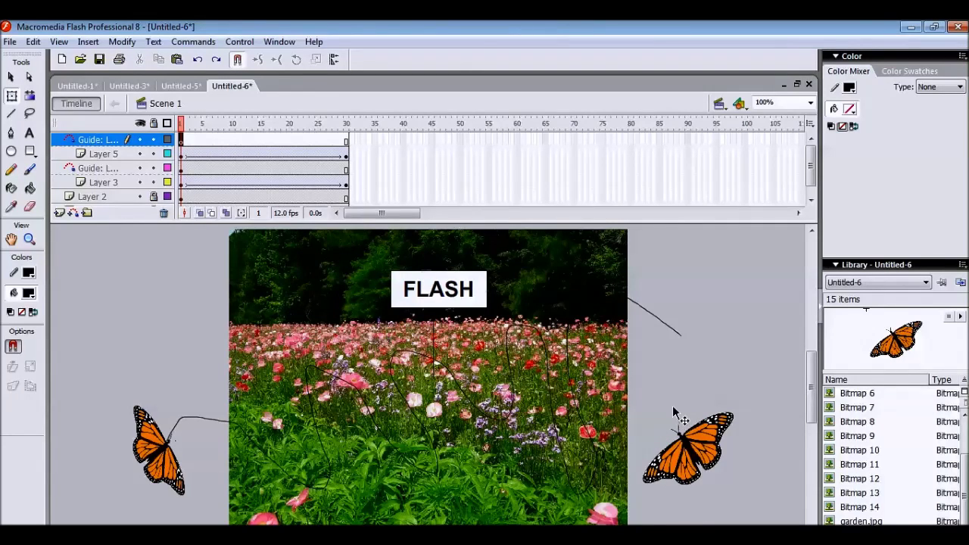
pyautogui.click(11, 170)
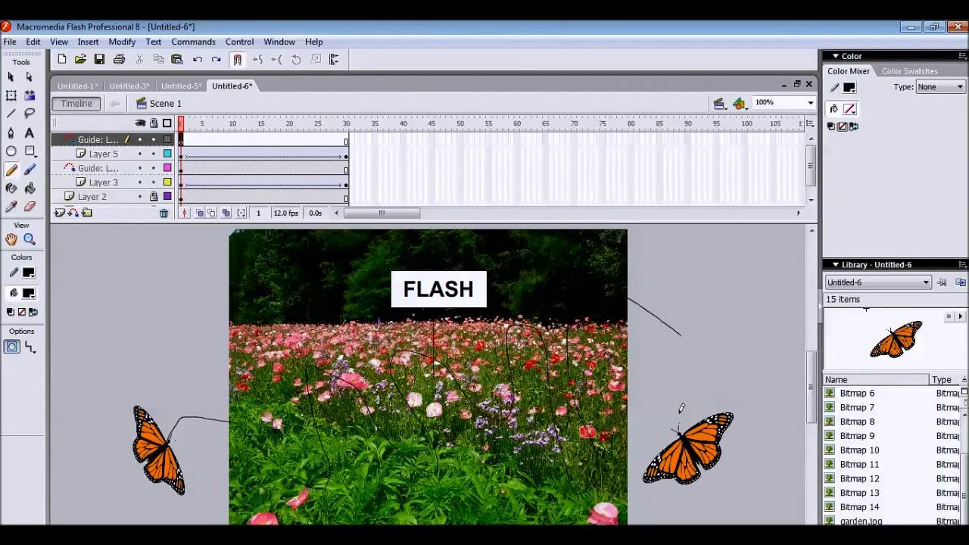
pyautogui.moveTo(682, 415)
pyautogui.mouseDown()
pyautogui.moveTo(671, 393)
pyautogui.moveTo(585, 370)
pyautogui.mouseUp()
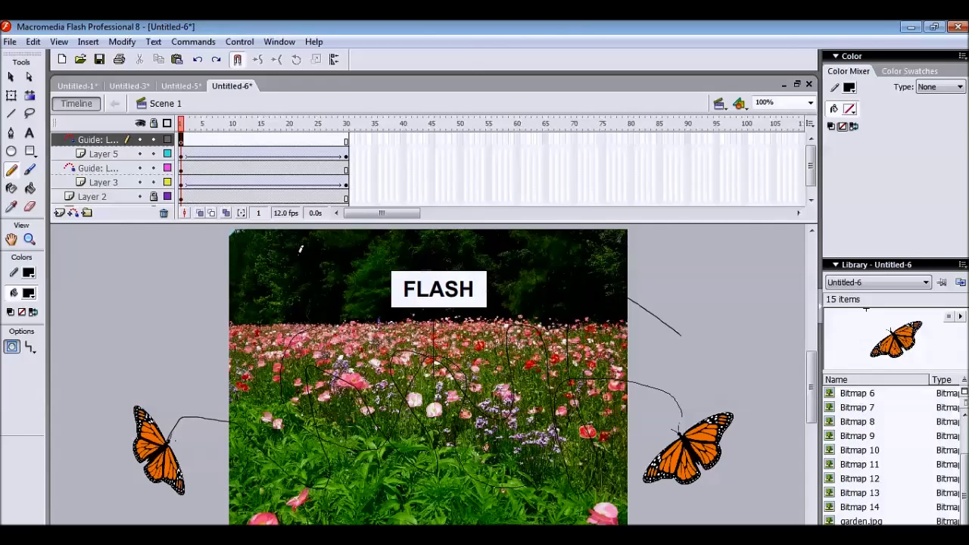
pyautogui.moveTo(149, 298); pyautogui.dragTo(149, 303)
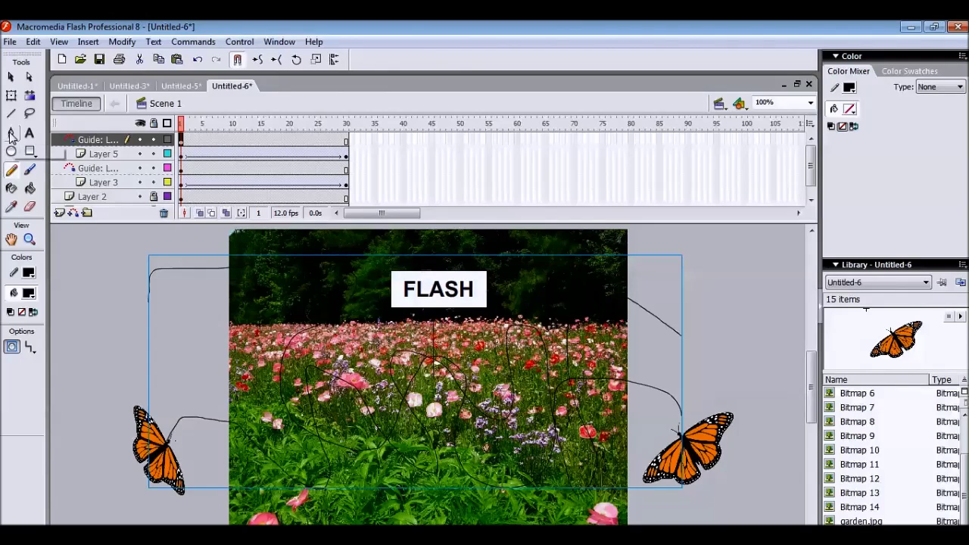
pyautogui.click(11, 77)
pyautogui.click(750, 480)
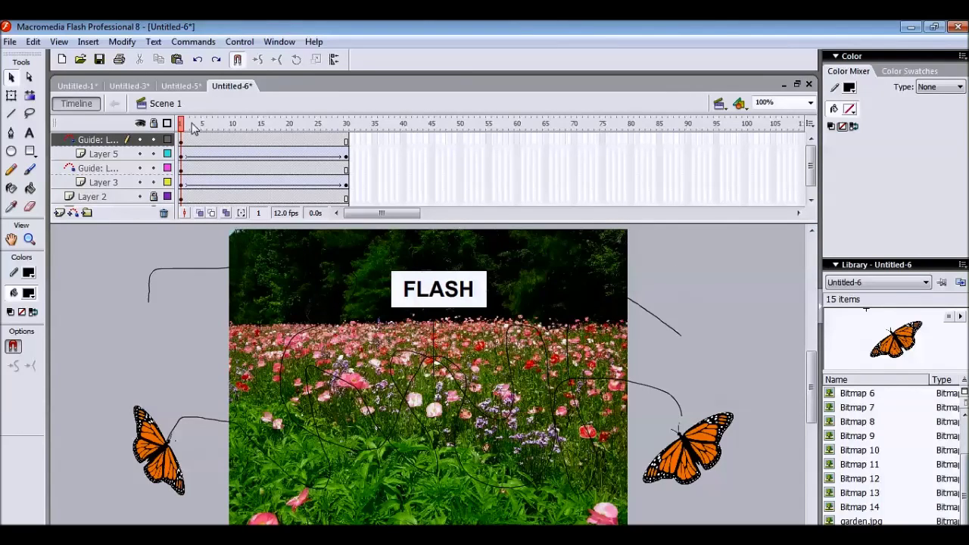
# Snap the Layer 5 butterfly's center onto the new guide path's right end in frame 1 and onto its left end in frame 30
pyautogui.click(181, 155)
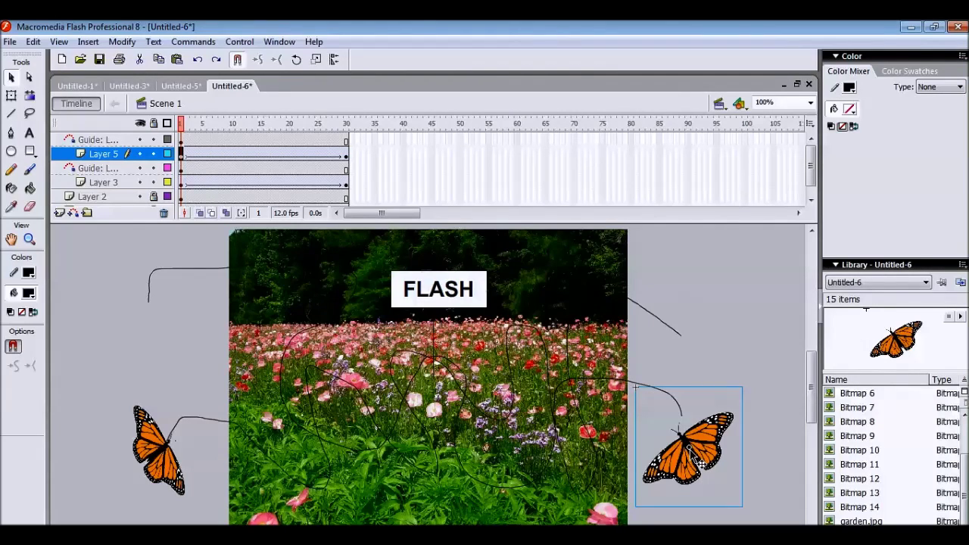
pyautogui.moveTo(694, 457); pyautogui.dragTo(684, 426)
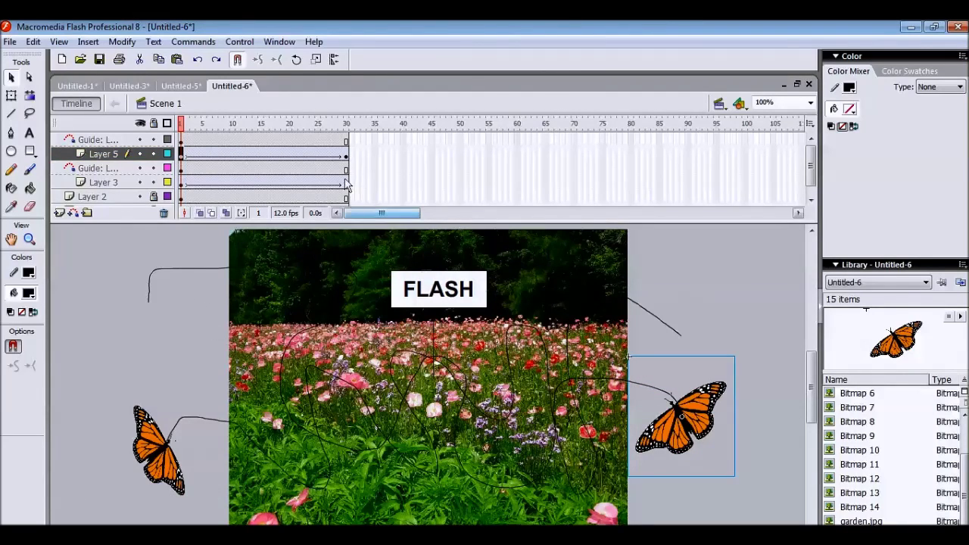
pyautogui.click(347, 155)
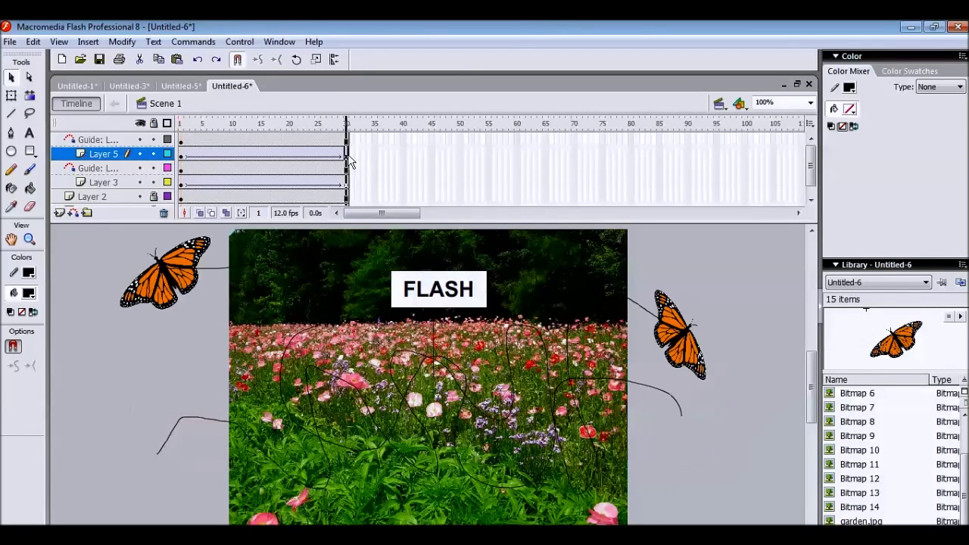
pyautogui.moveTo(179, 307); pyautogui.dragTo(159, 314)
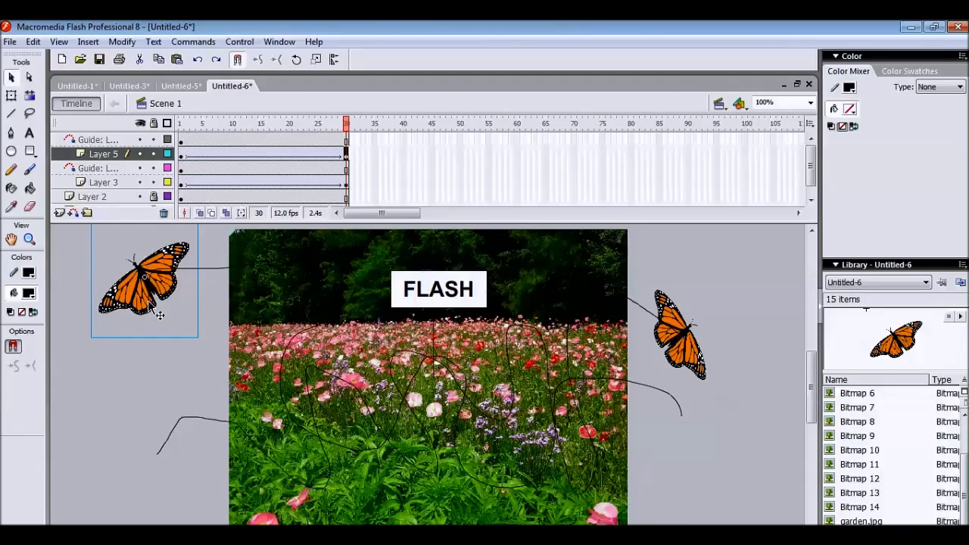
pyautogui.moveTo(150, 324); pyautogui.dragTo(151, 400)
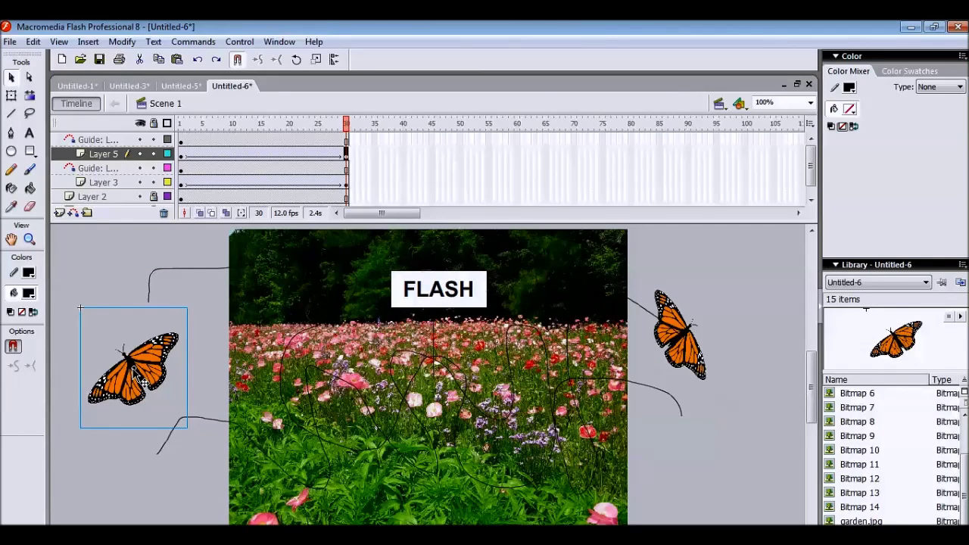
pyautogui.moveTo(141, 376); pyautogui.dragTo(149, 309)
# Return to frame 1, test the movie to watch both butterflies follow their guide paths, and close the preview
pyautogui.click(172, 159)
pyautogui.press('Return')
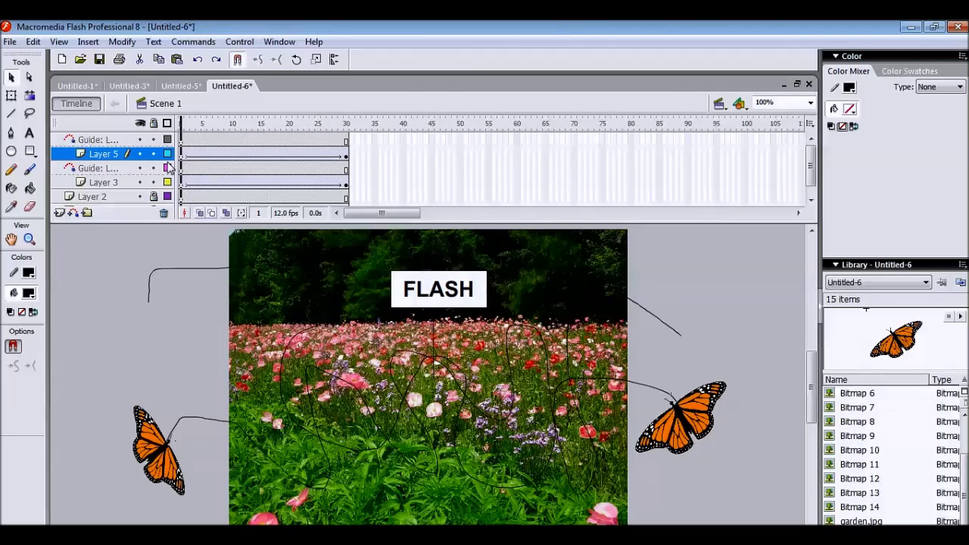
pyautogui.click(239, 42)
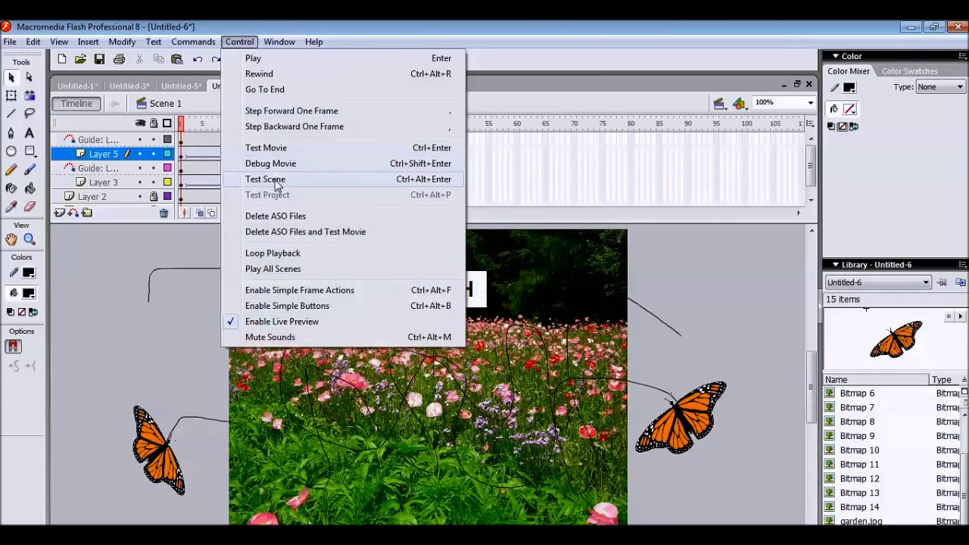
pyautogui.click(295, 154)
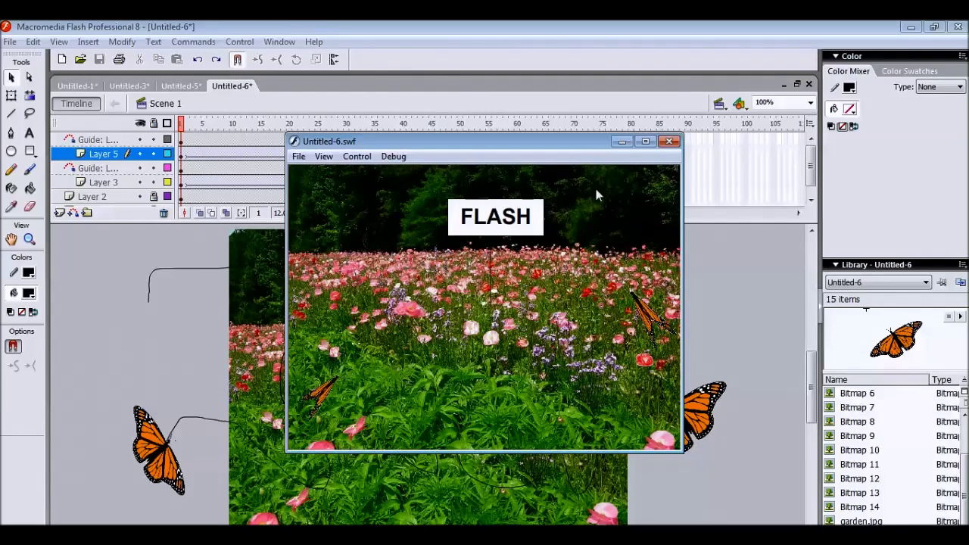
pyautogui.click(670, 142)
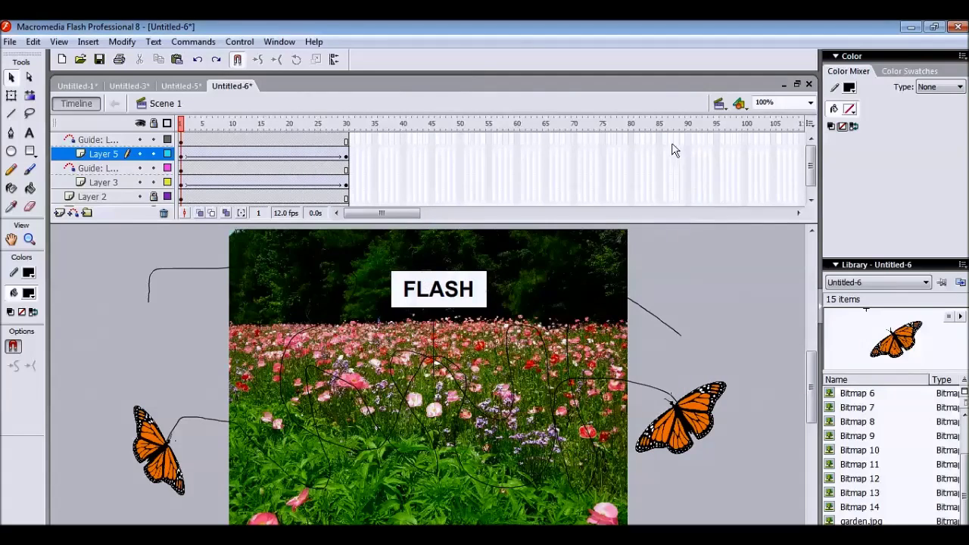